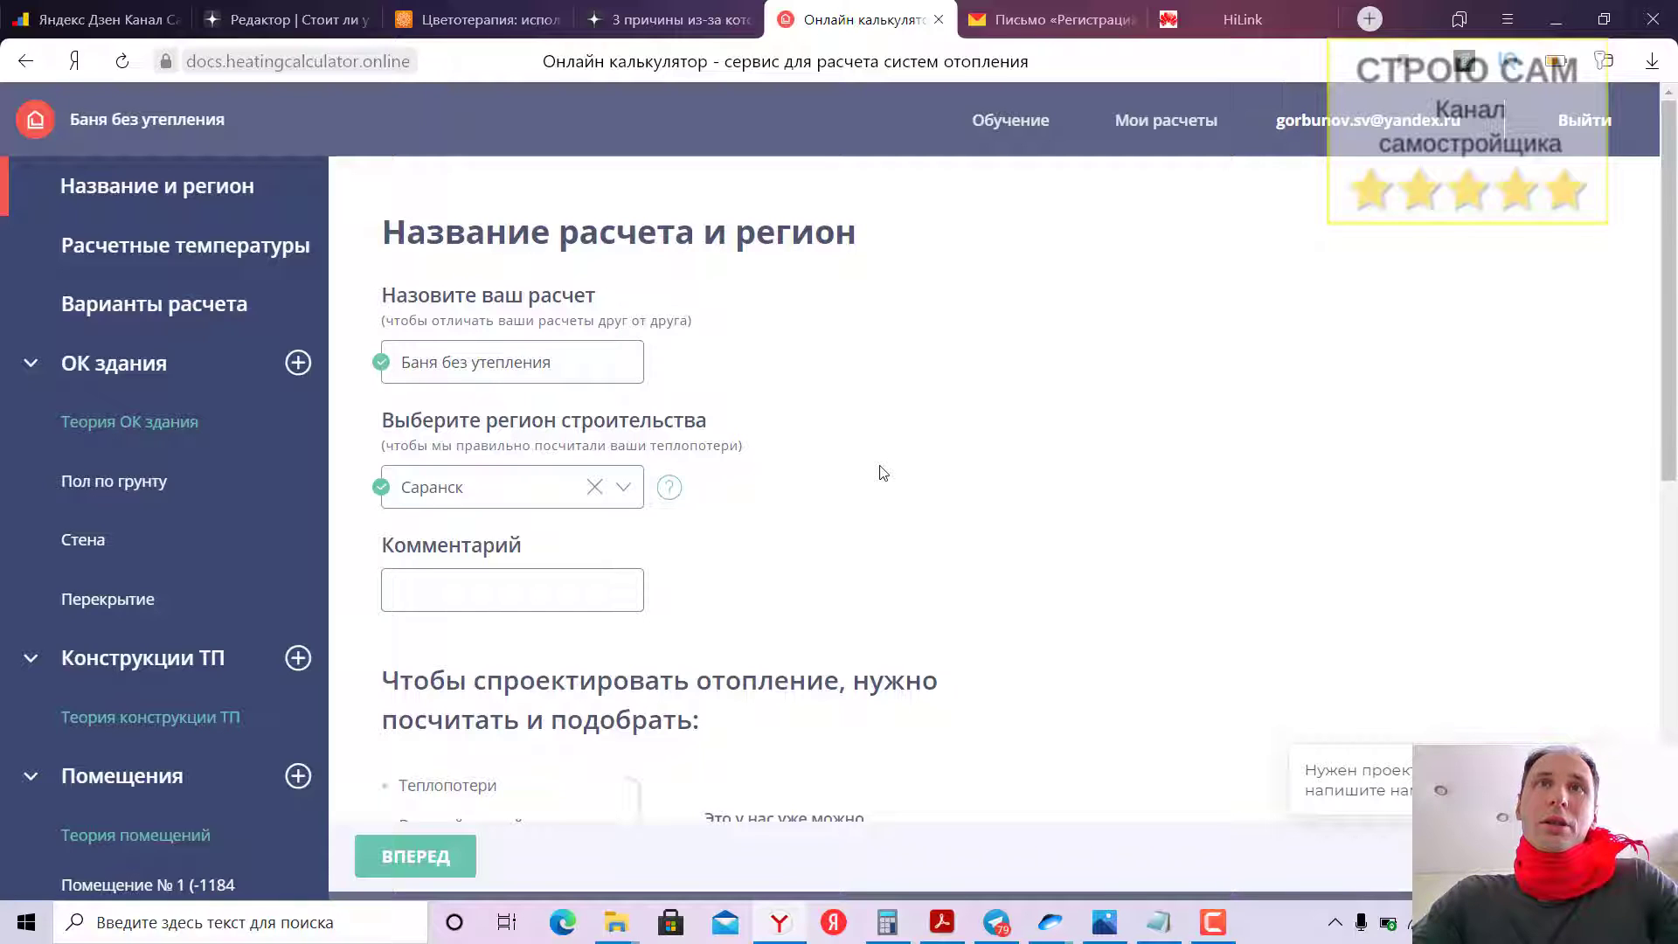
# Search Yandex for "спроектируй.рф" and open the heatingcalculator.online site from the results
pyautogui.moveTo(1040, 24)
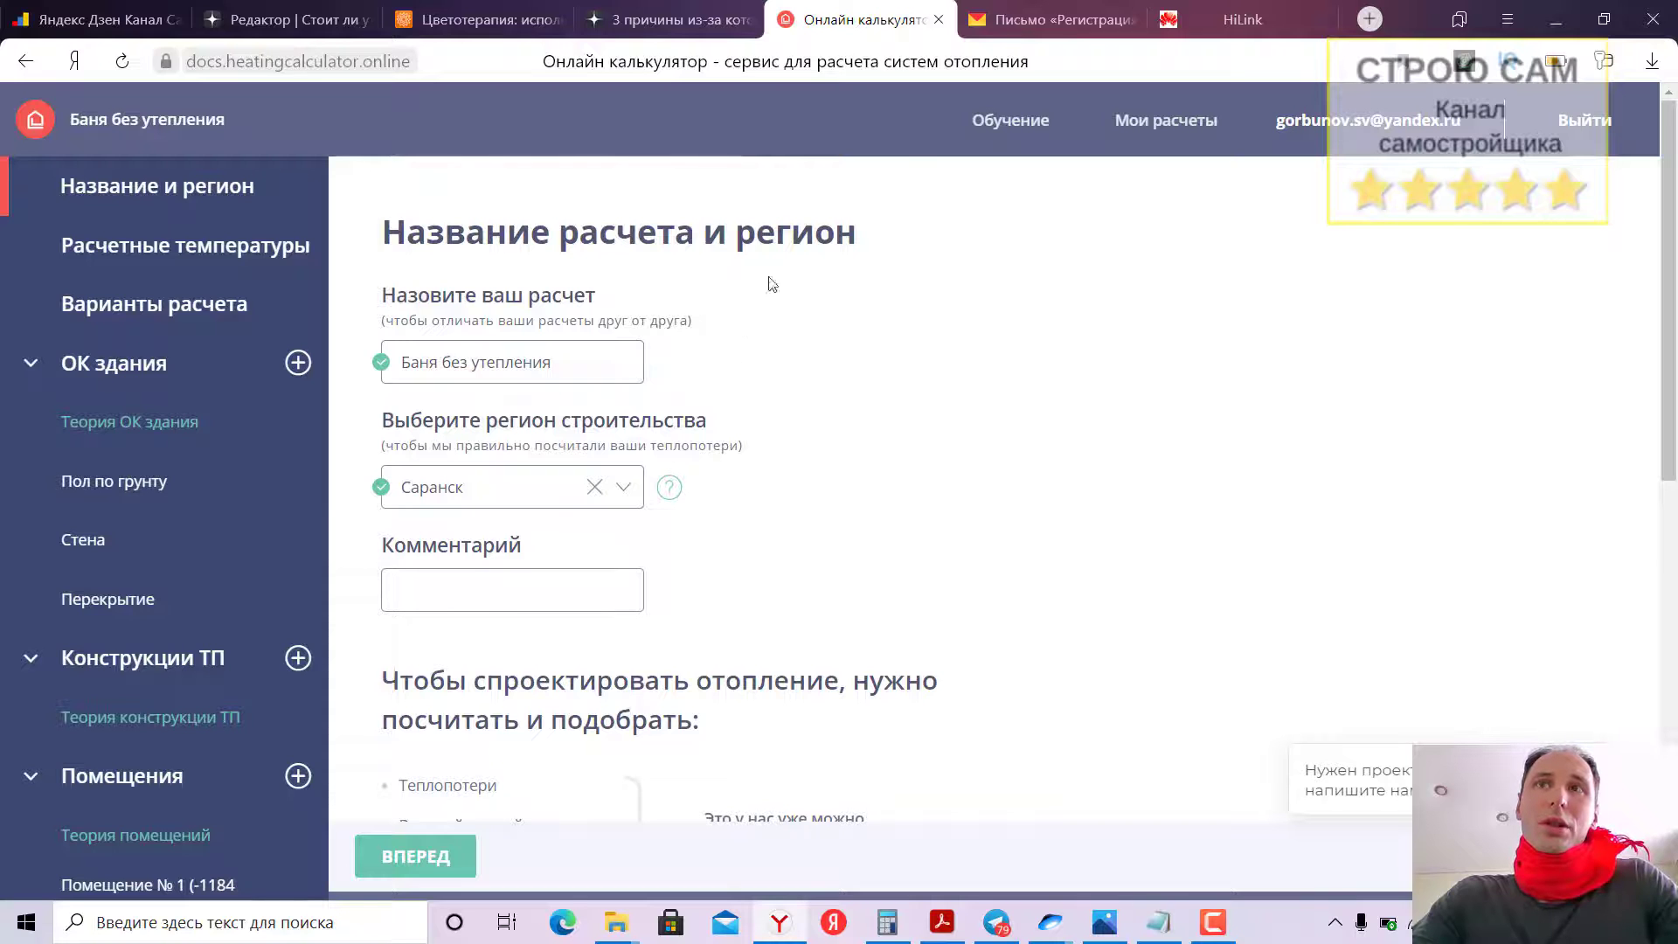
pyautogui.click(1032, 25)
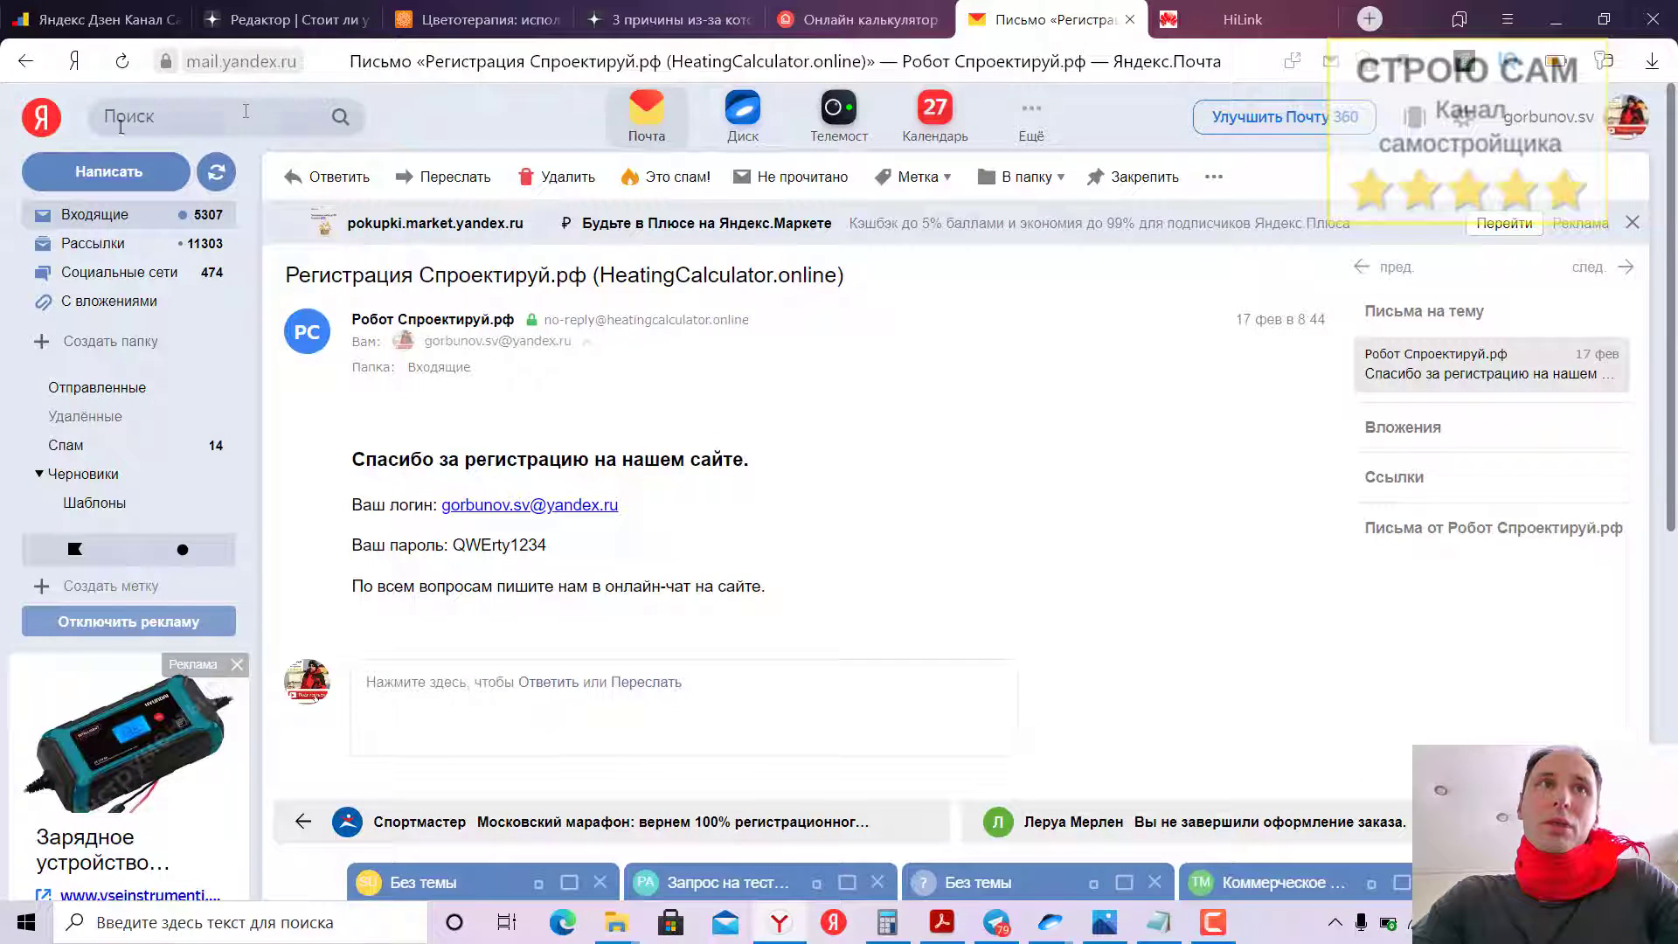
pyautogui.click(35, 132)
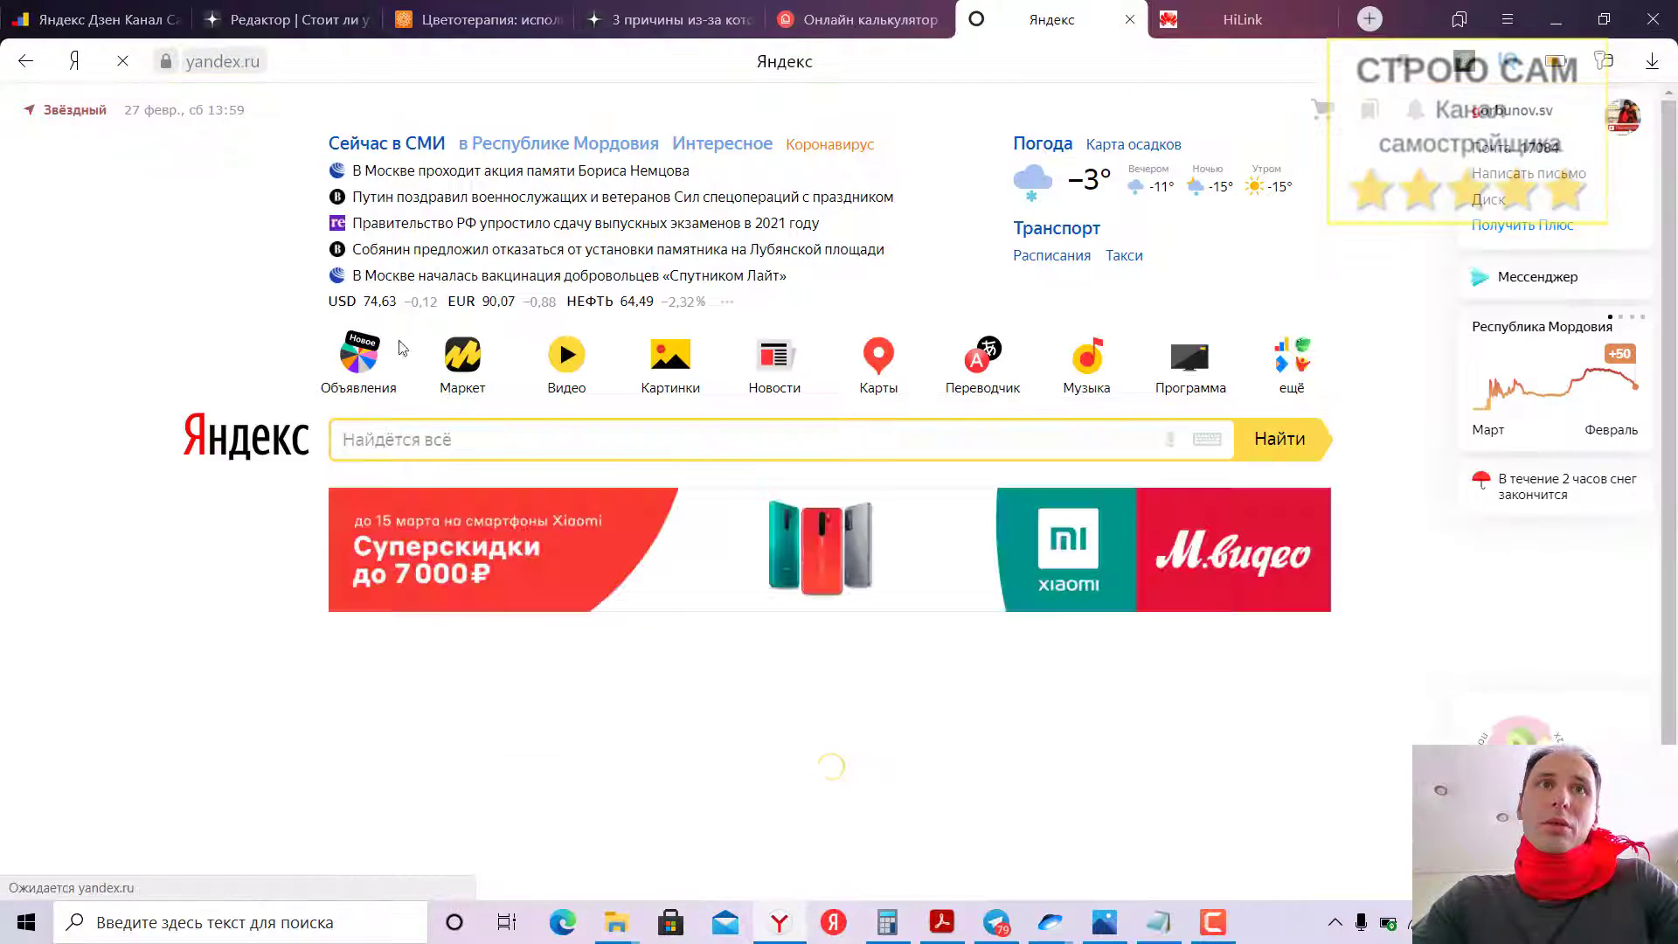
pyautogui.write('спр')
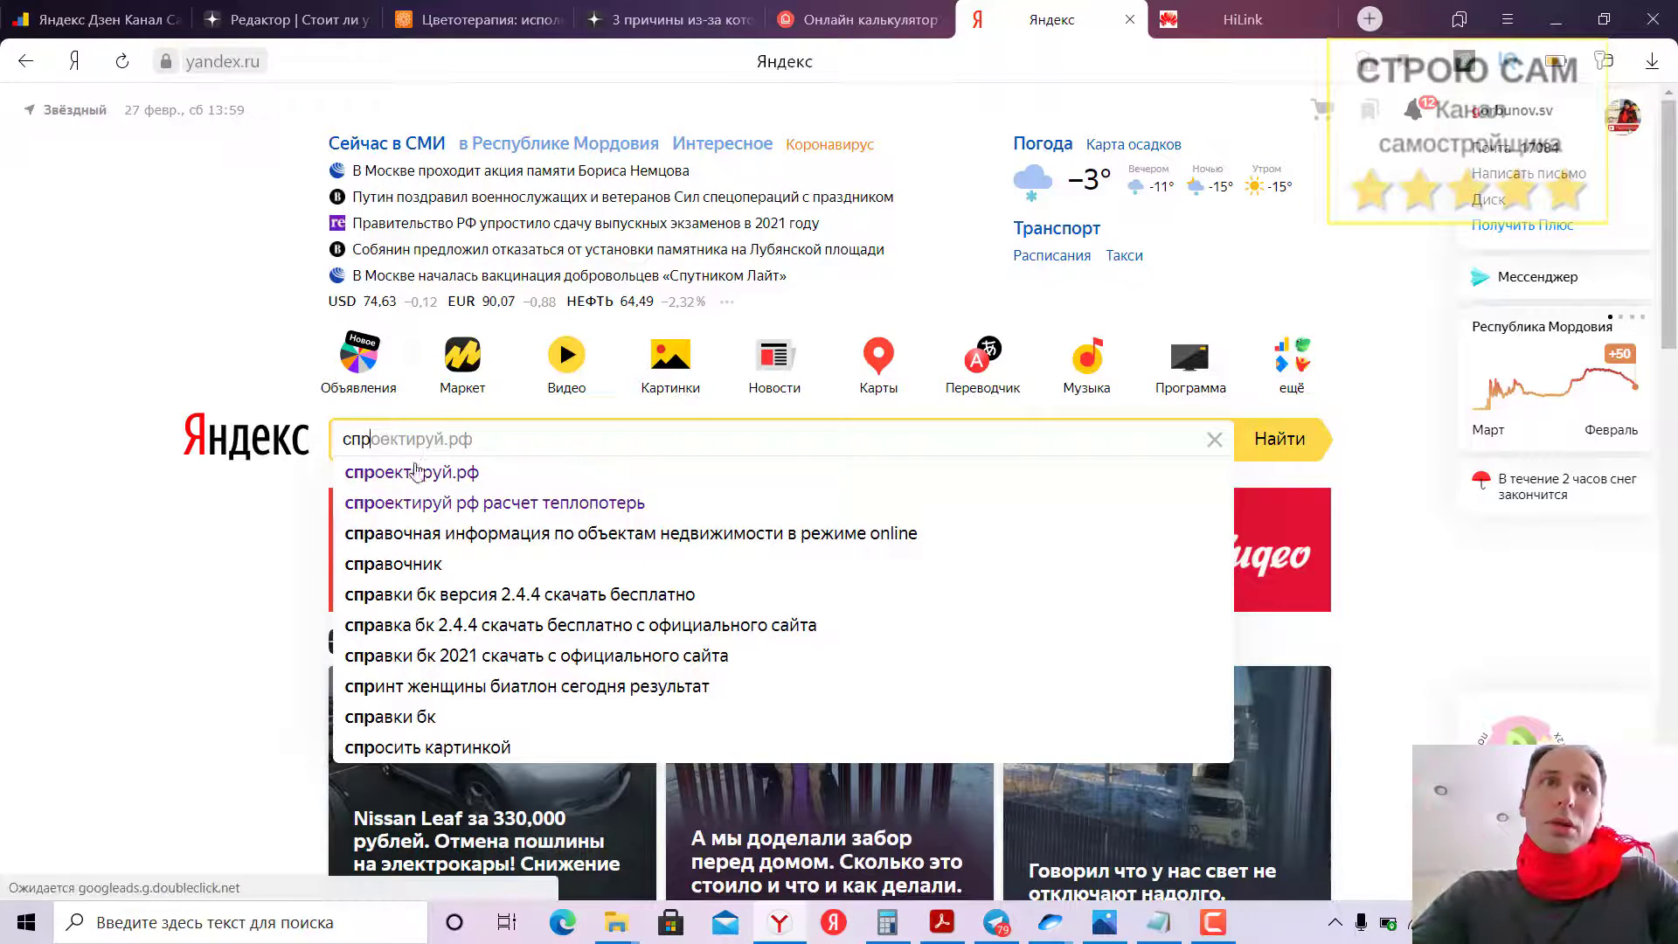
pyautogui.click(414, 473)
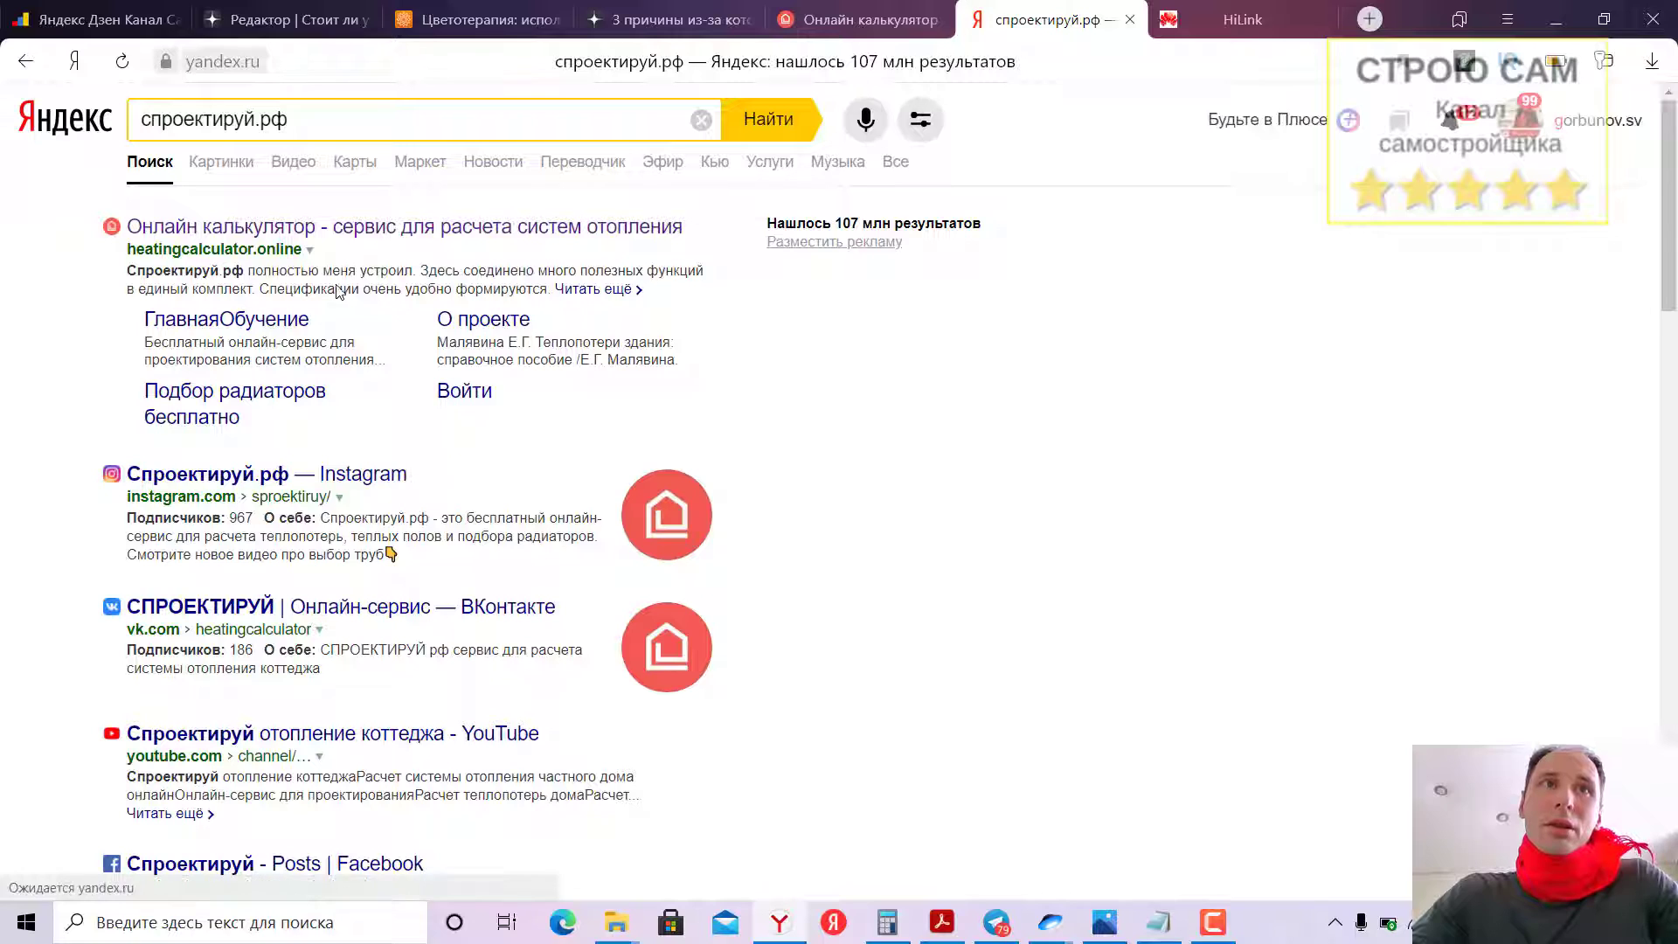
pyautogui.click(288, 235)
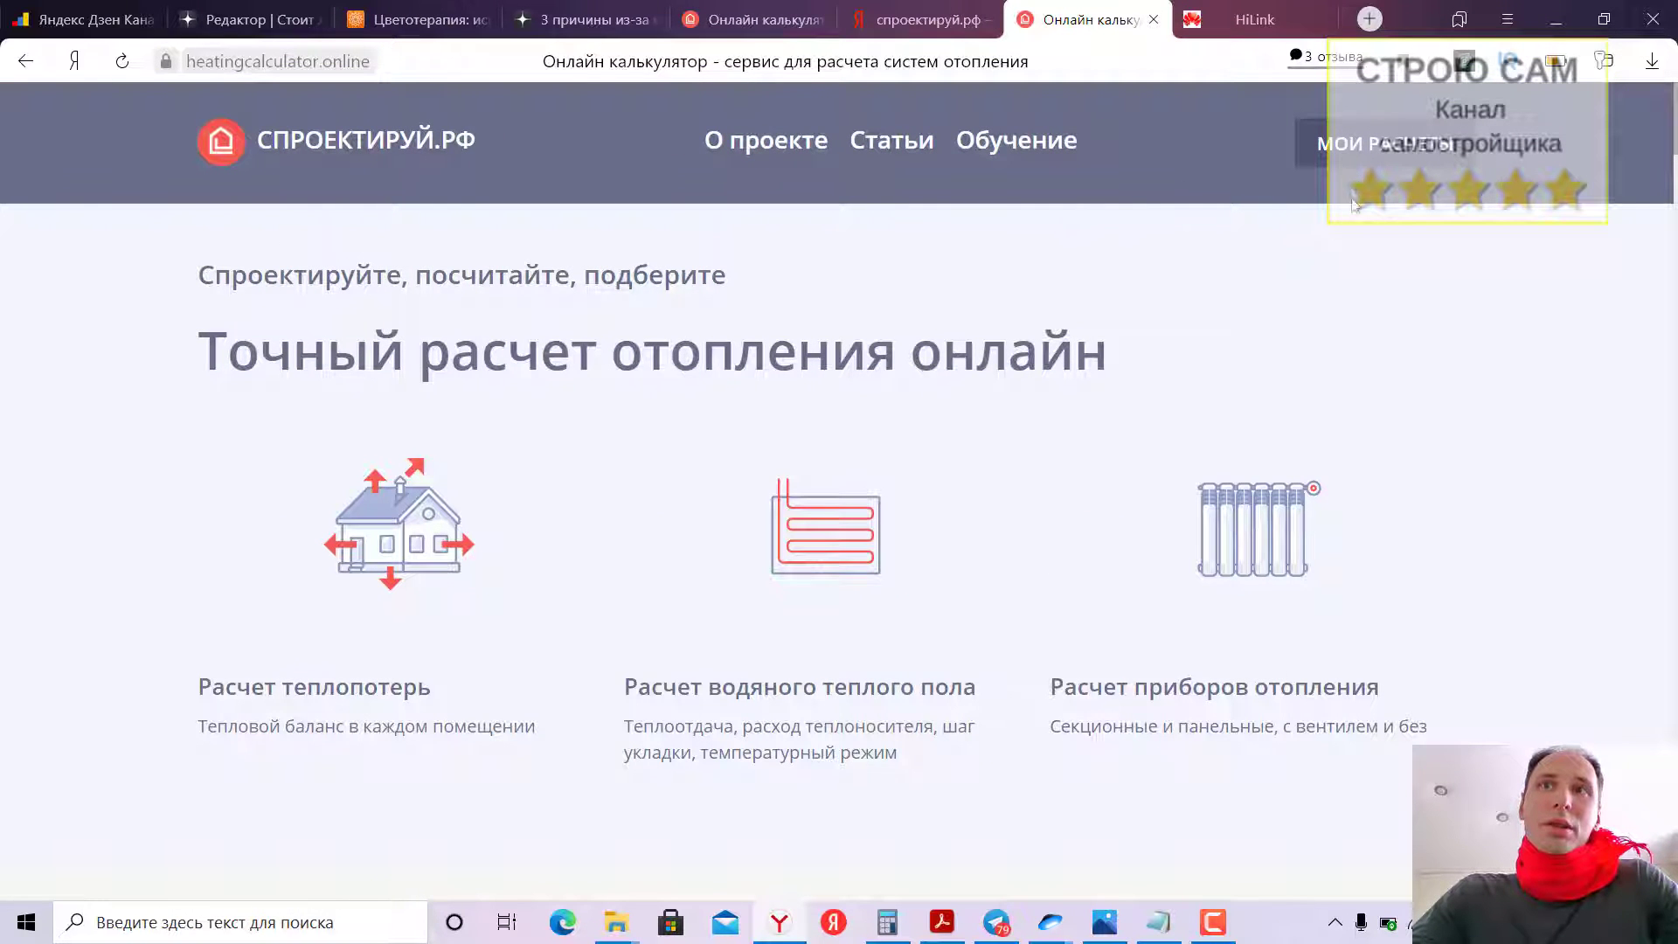
# Look over the service's home page and open the list of saved calculations
pyautogui.scroll(-8, 1367, 153)
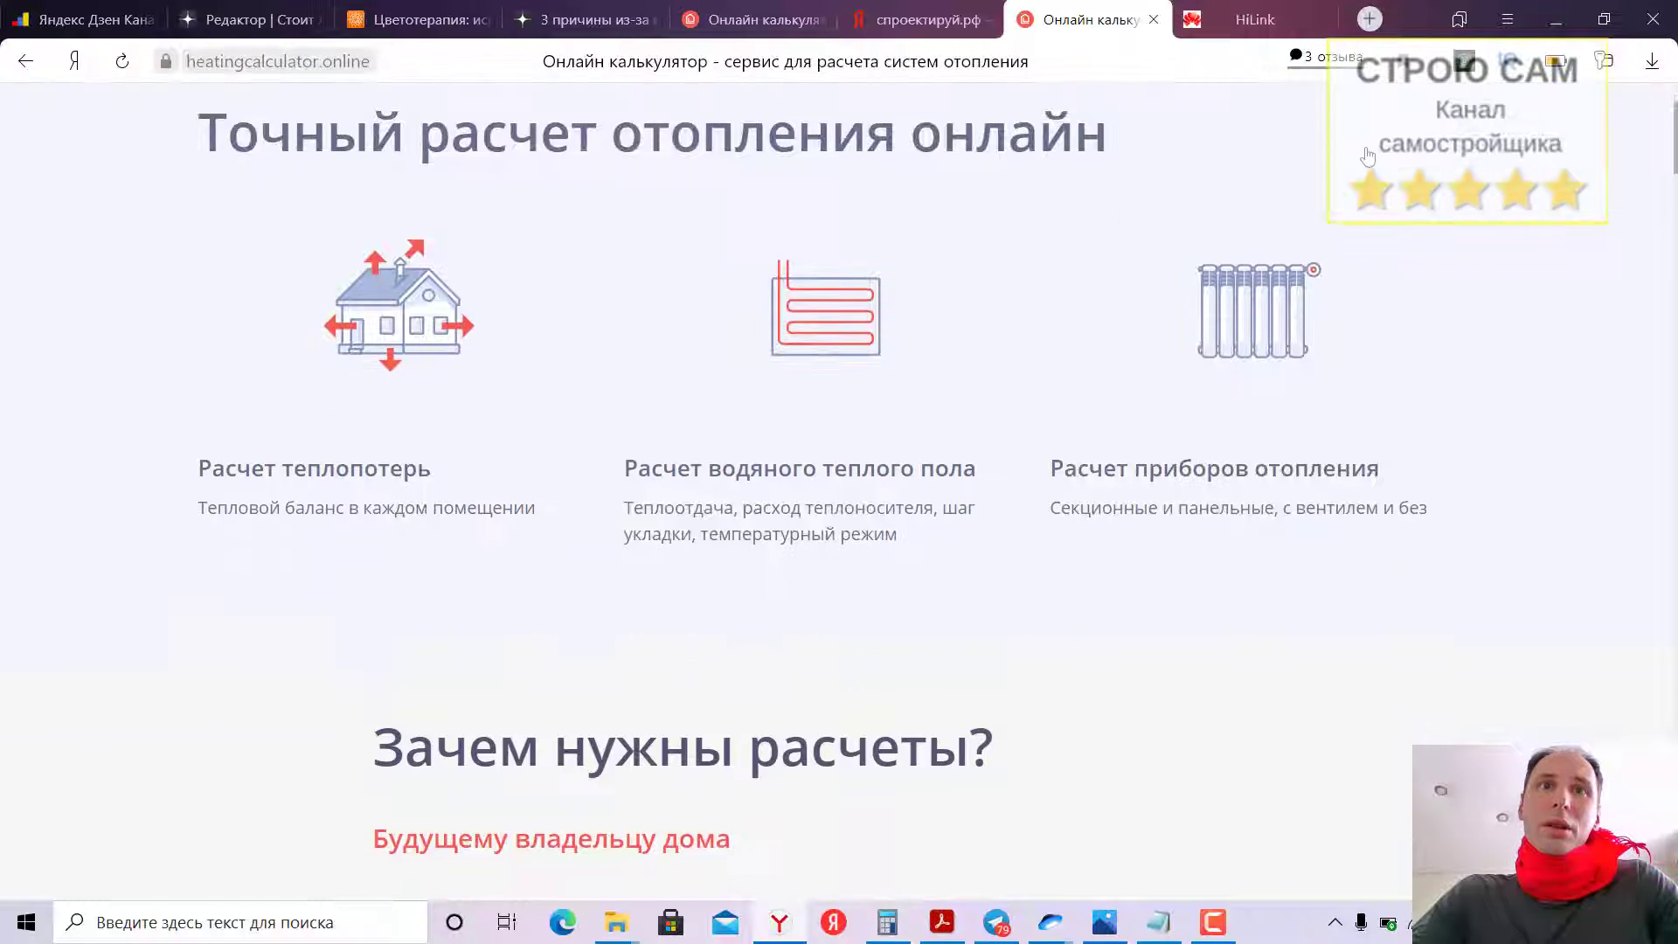
pyautogui.scroll(7, 1367, 155)
pyautogui.scroll(1, 1368, 155)
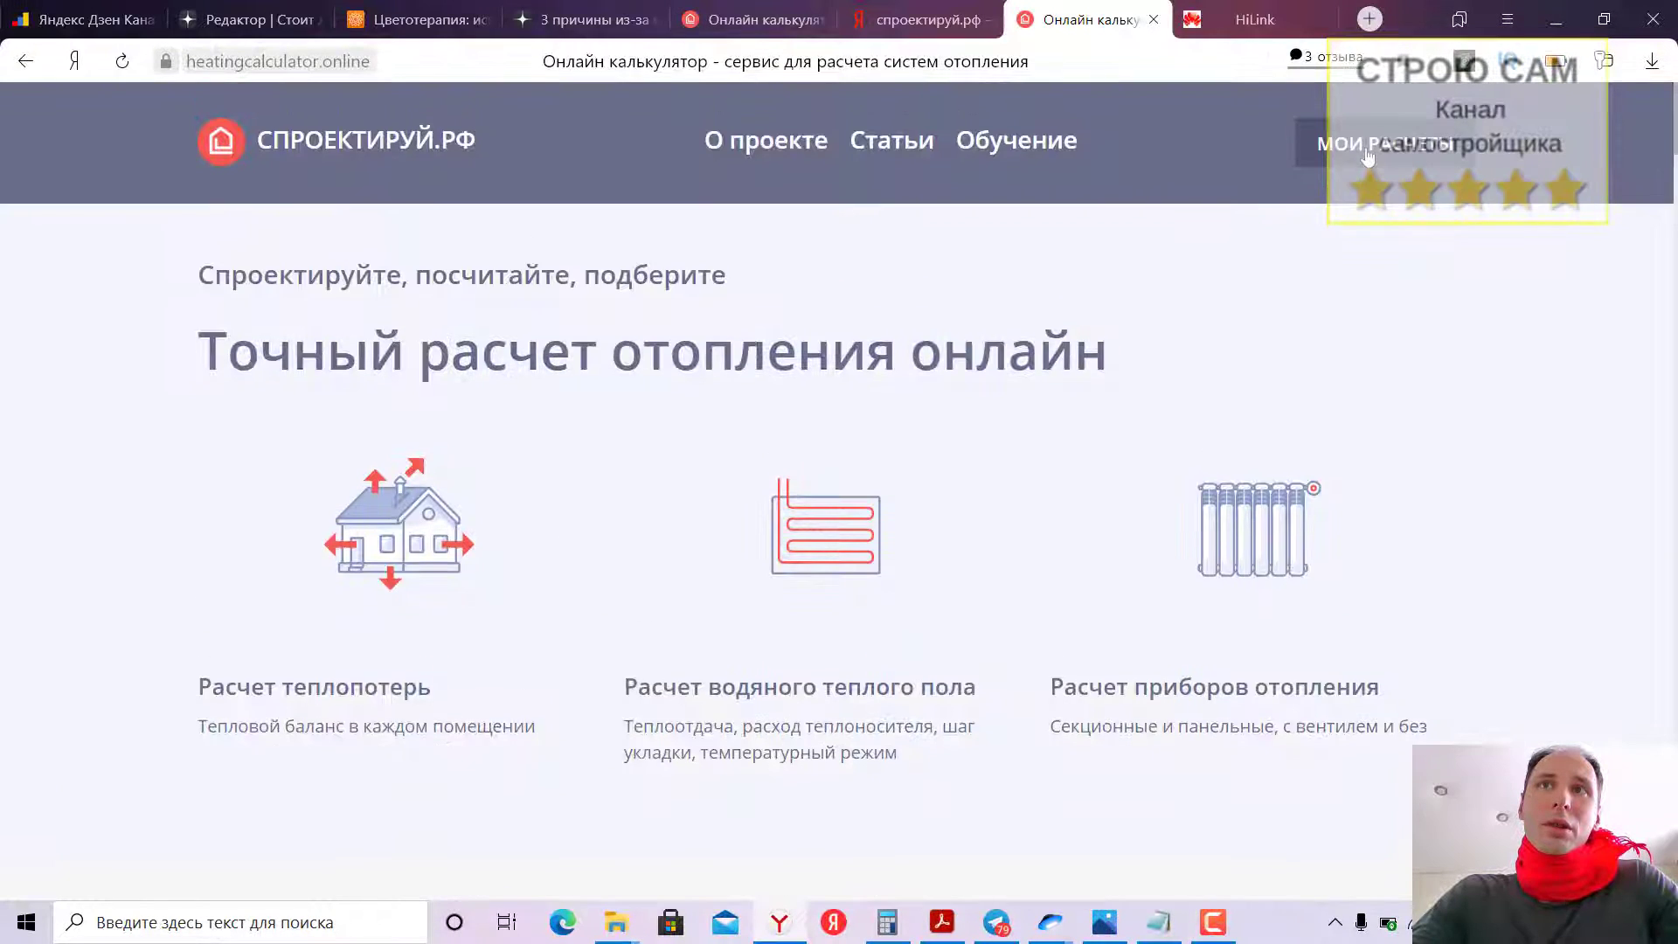
pyautogui.click(1368, 156)
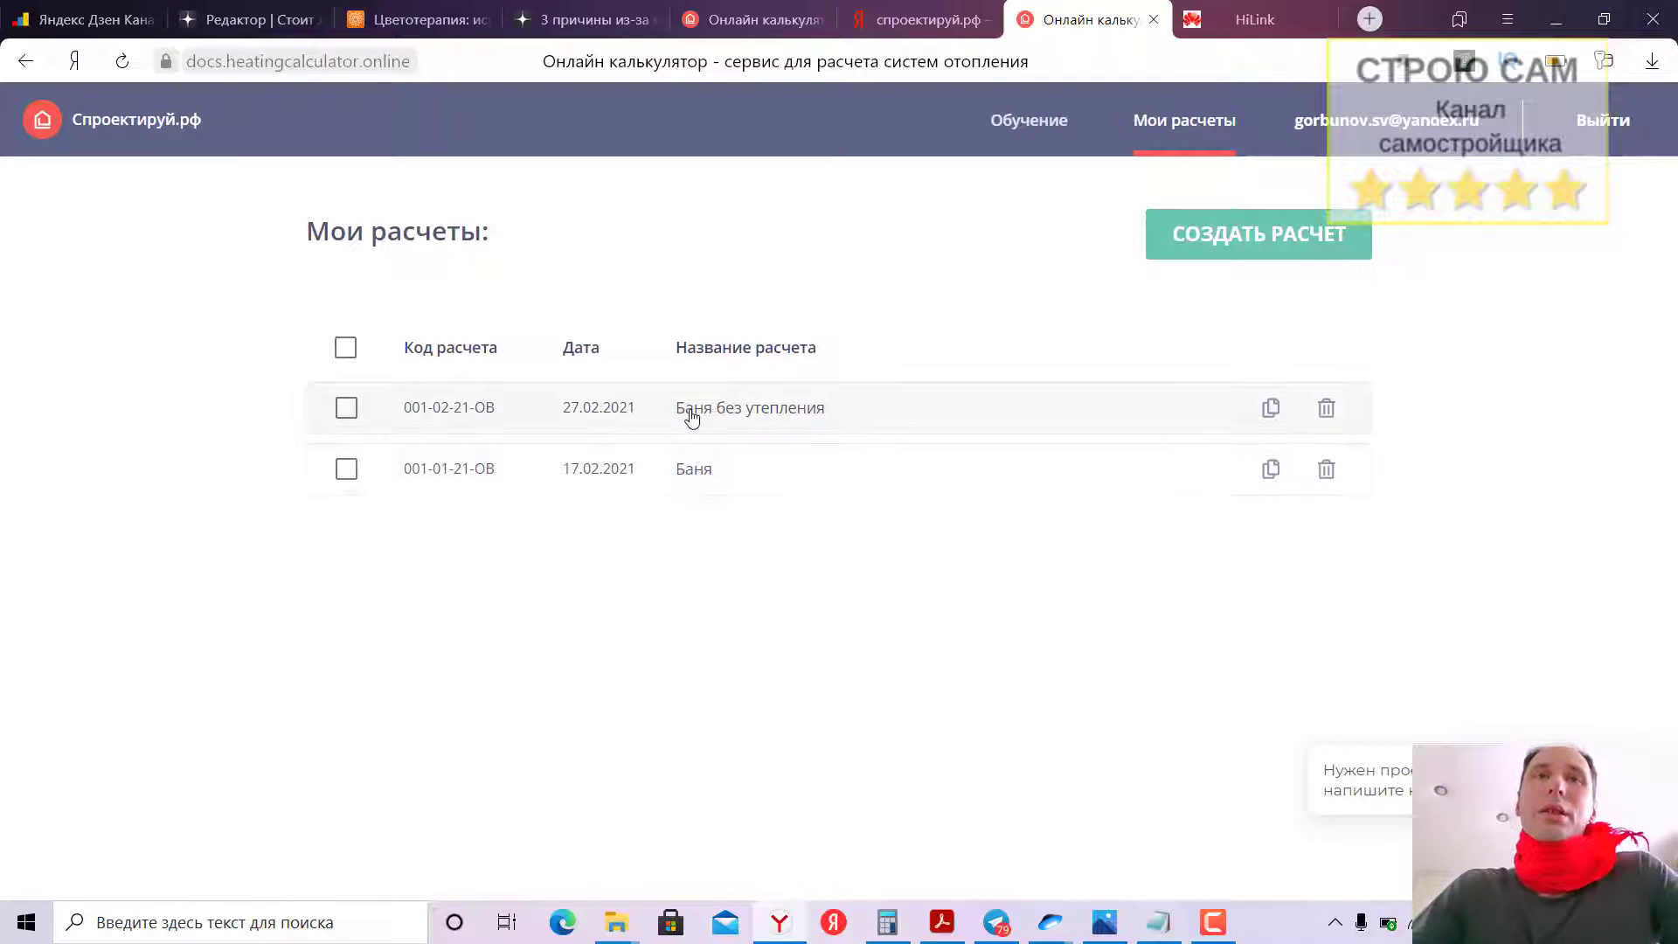
# Return to the already open calculation "Баня без утепления" and review its name and region page
pyautogui.moveTo(741, 24)
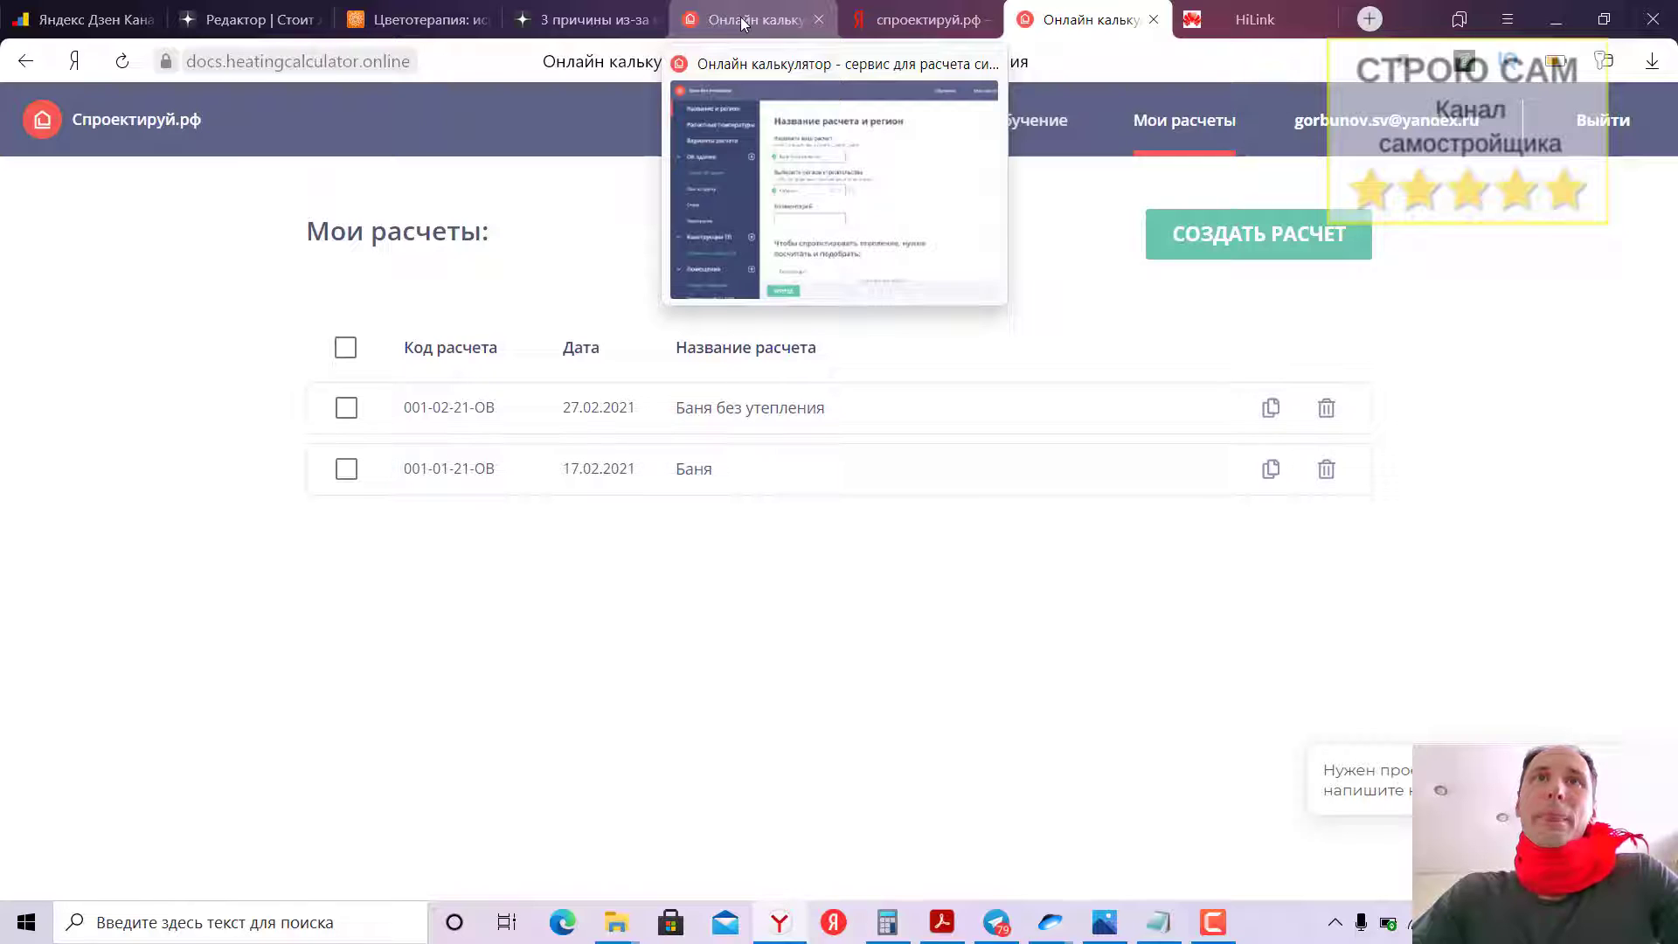
pyautogui.click(741, 23)
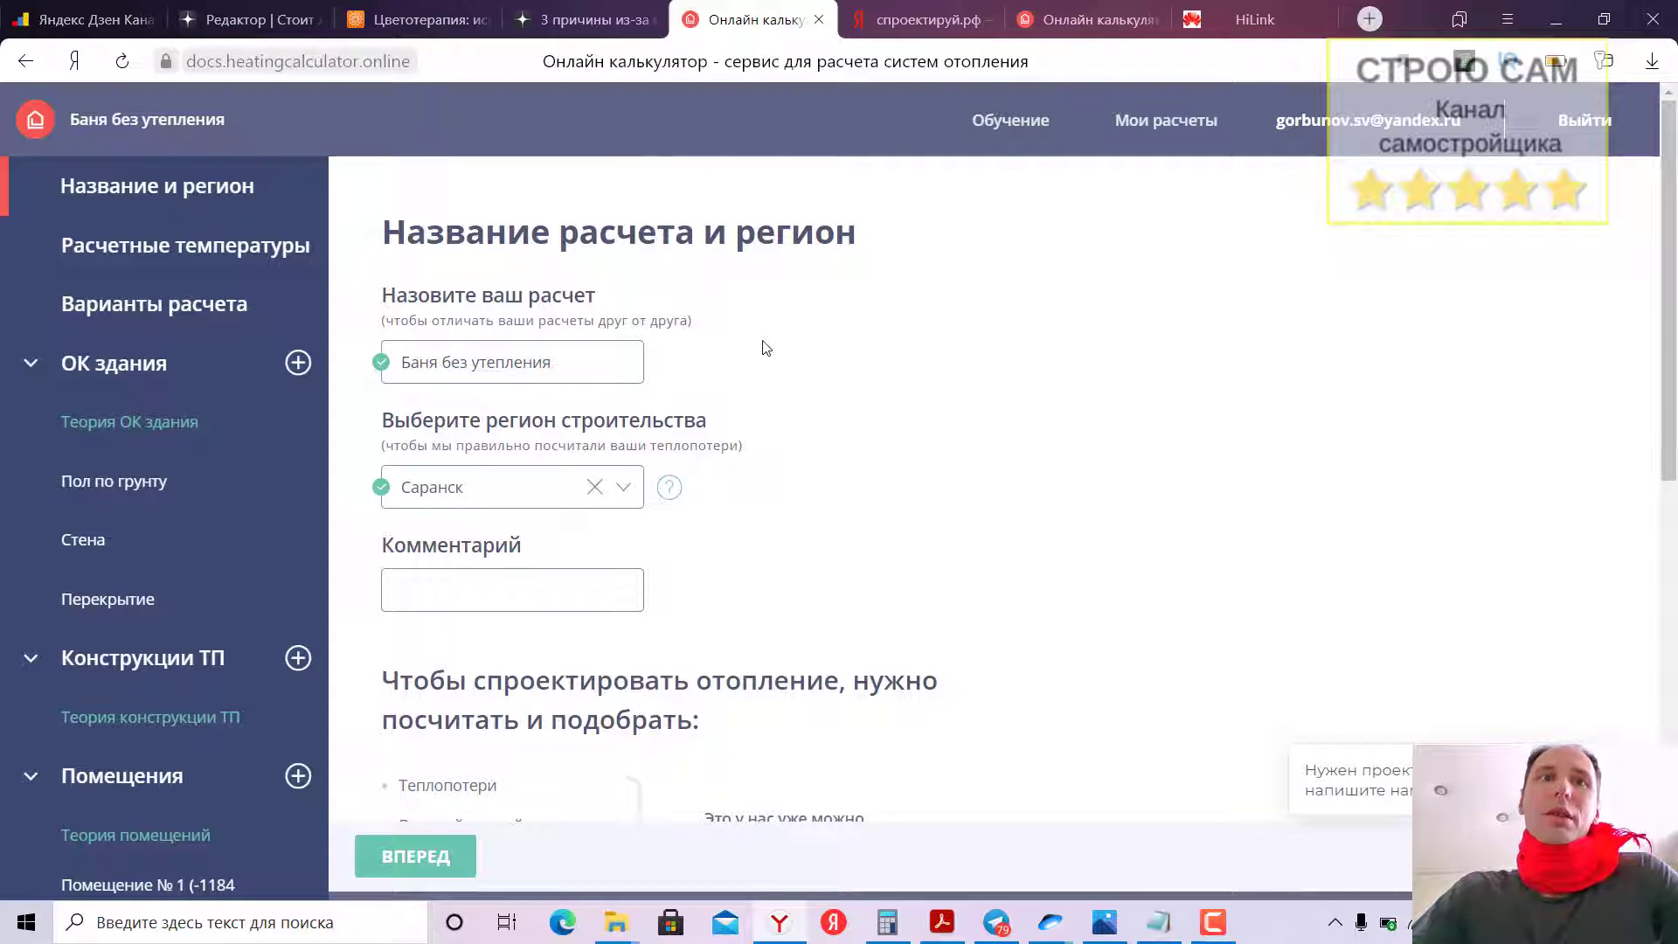
pyautogui.scroll(-1, 765, 347)
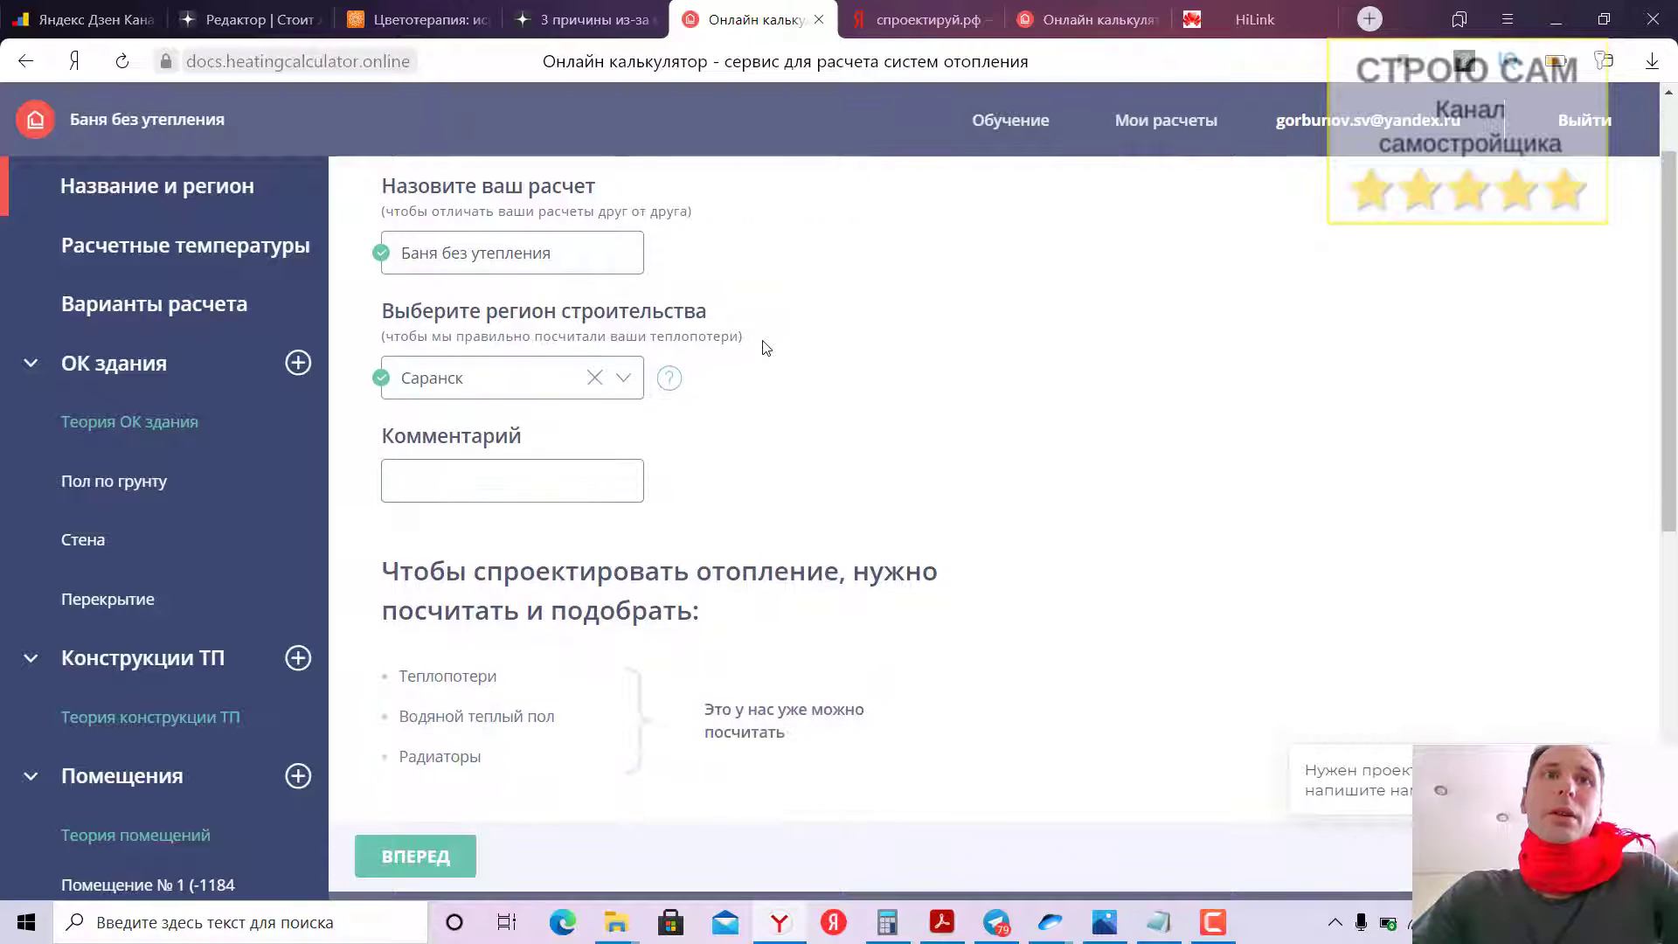
pyautogui.scroll(1, 765, 348)
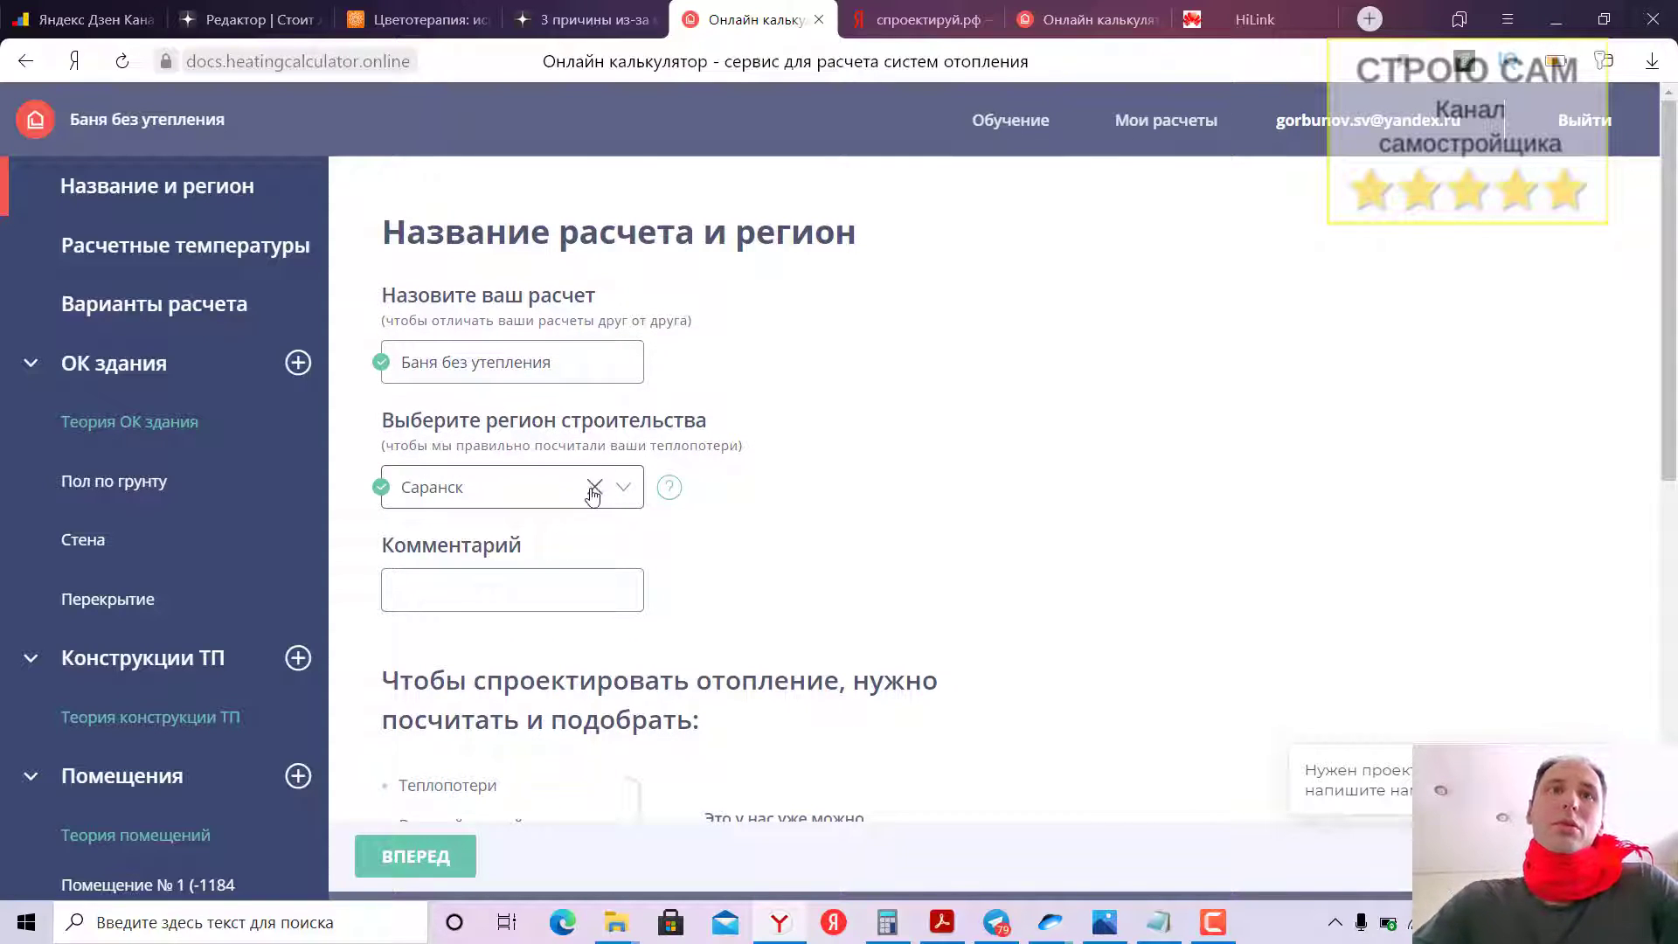
pyautogui.scroll(-5, 627, 561)
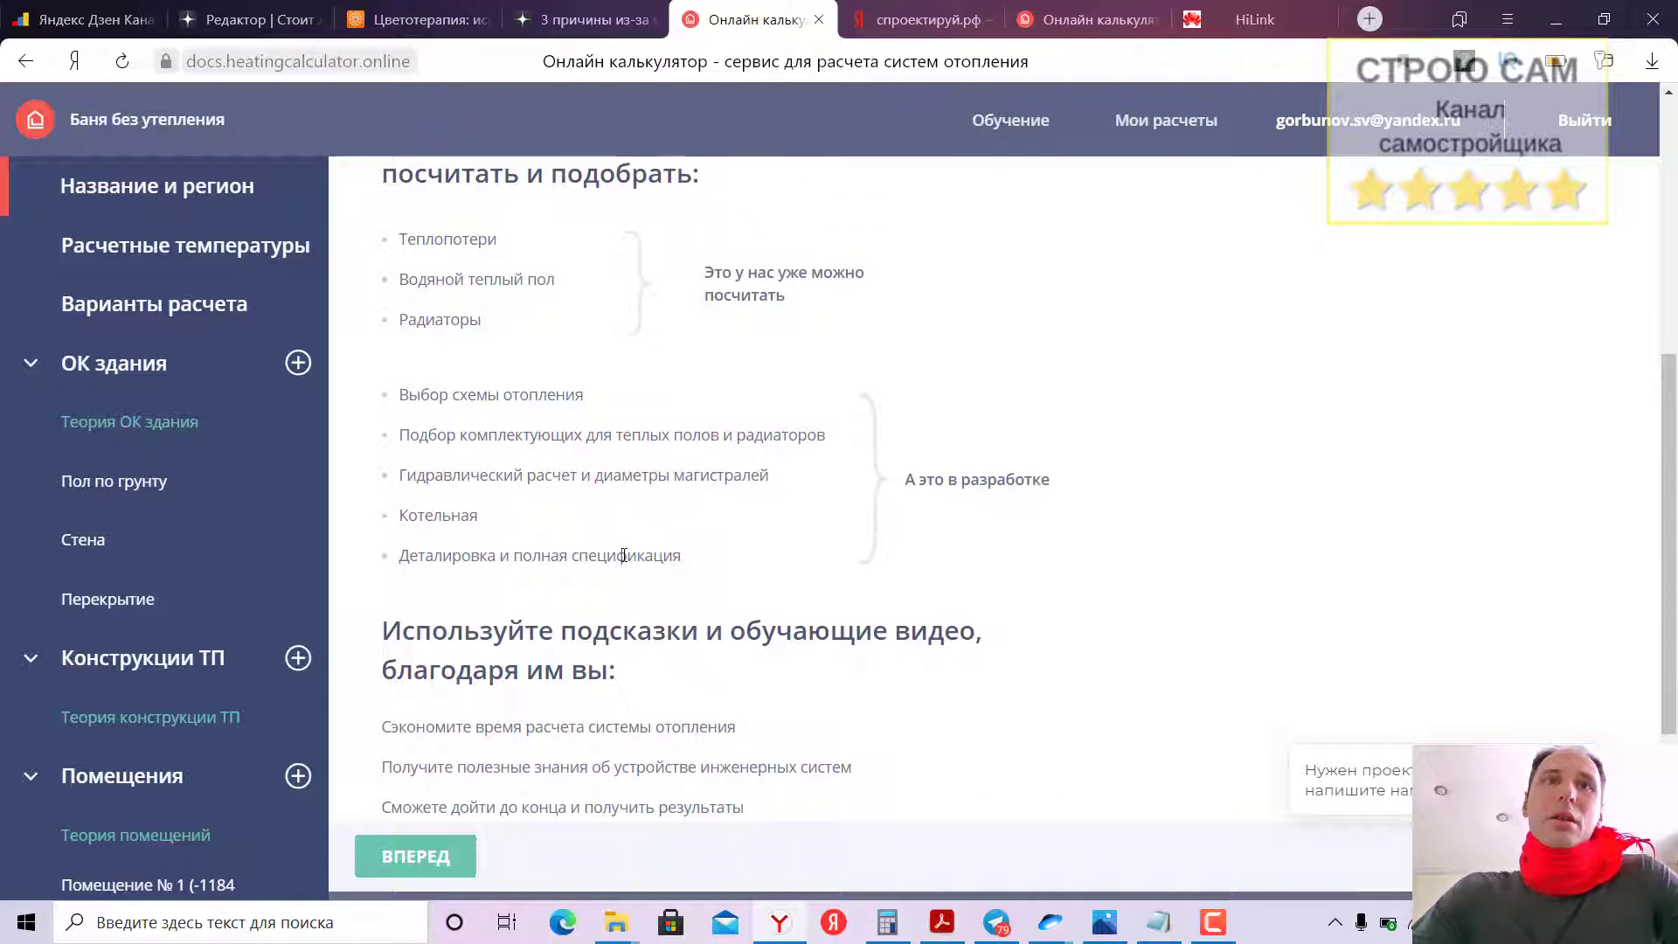
pyautogui.scroll(-3, 624, 556)
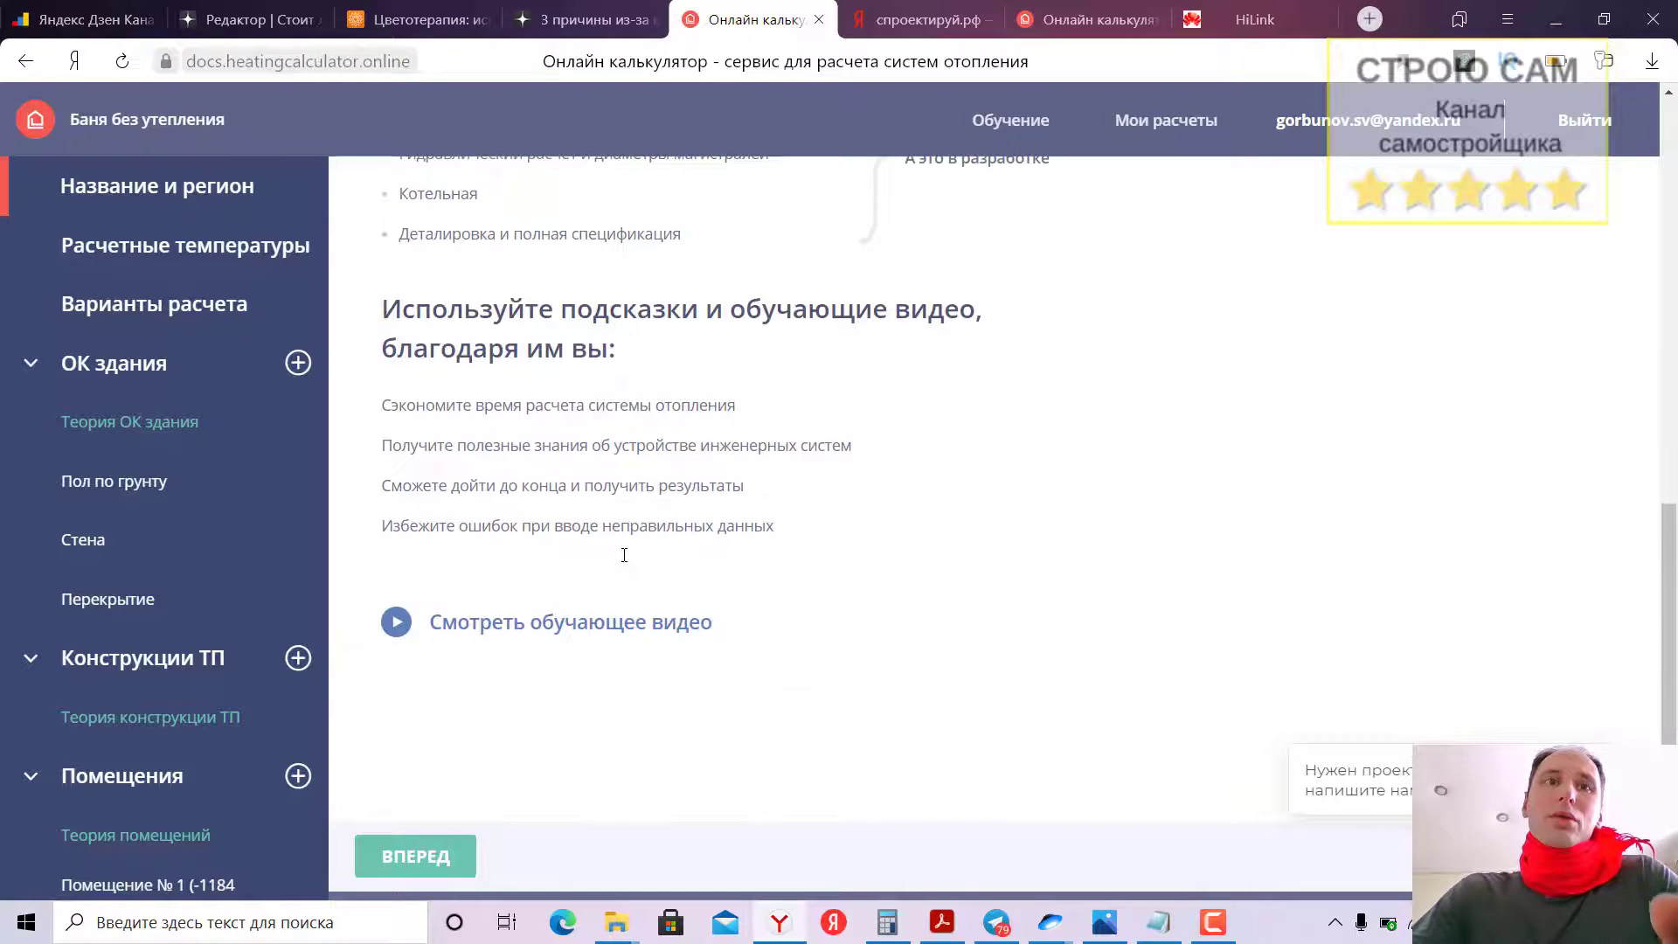
# Advance to the design temperatures and review the outdoor, boiler and indoor mode values
pyautogui.click(419, 858)
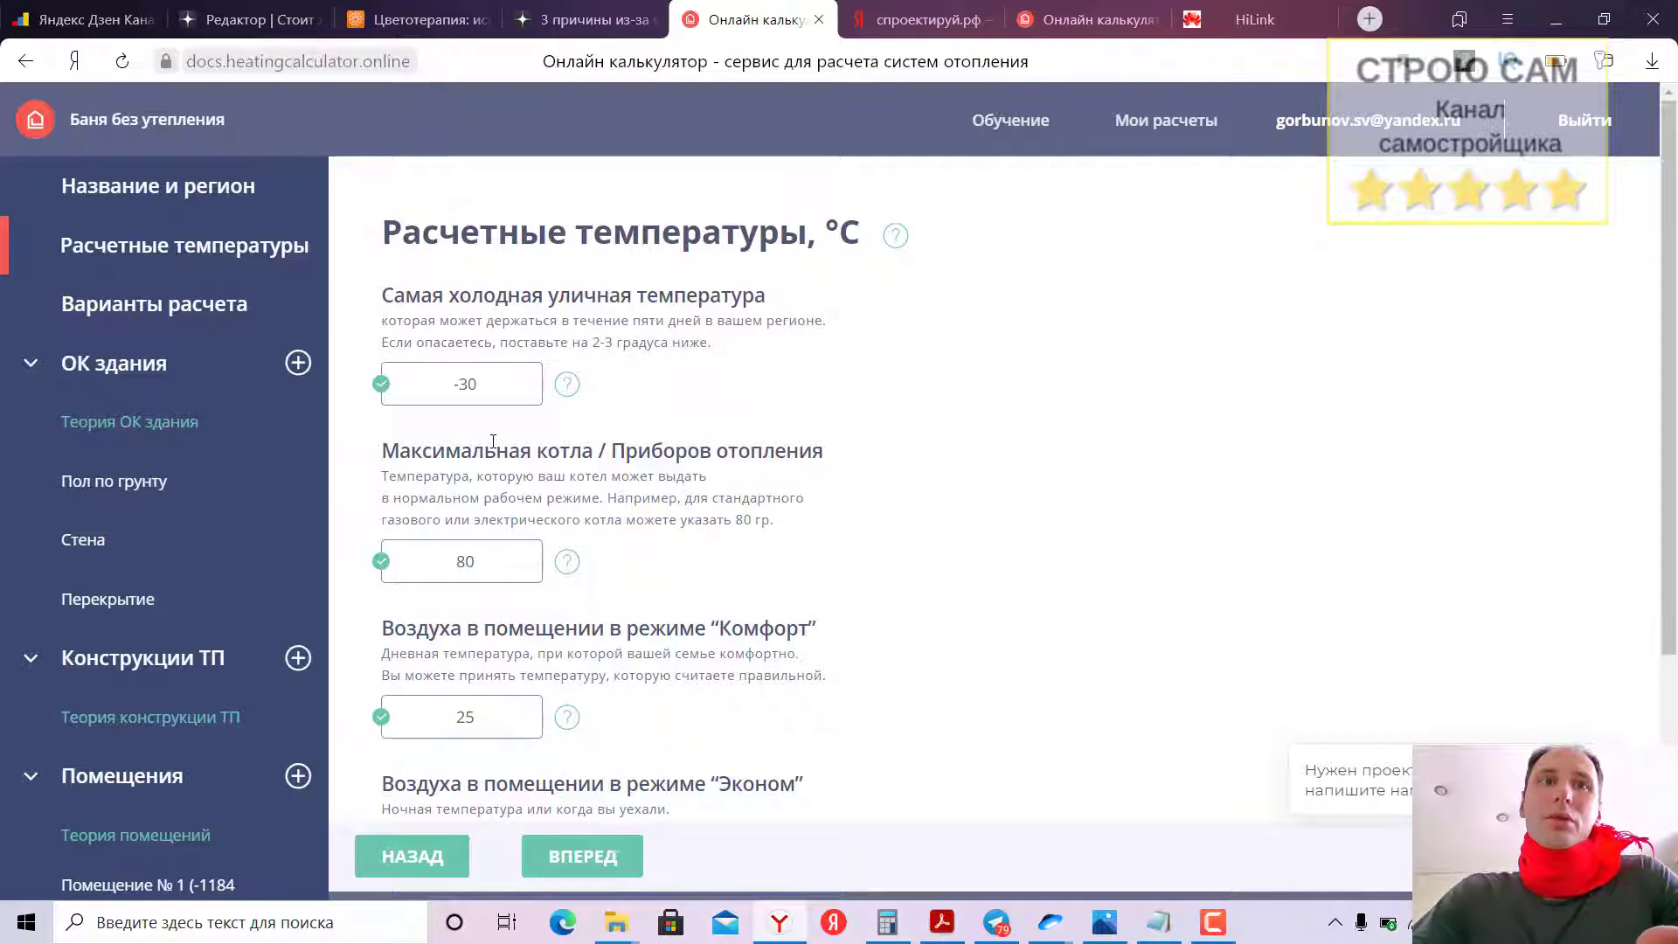
pyautogui.scroll(-3, 493, 441)
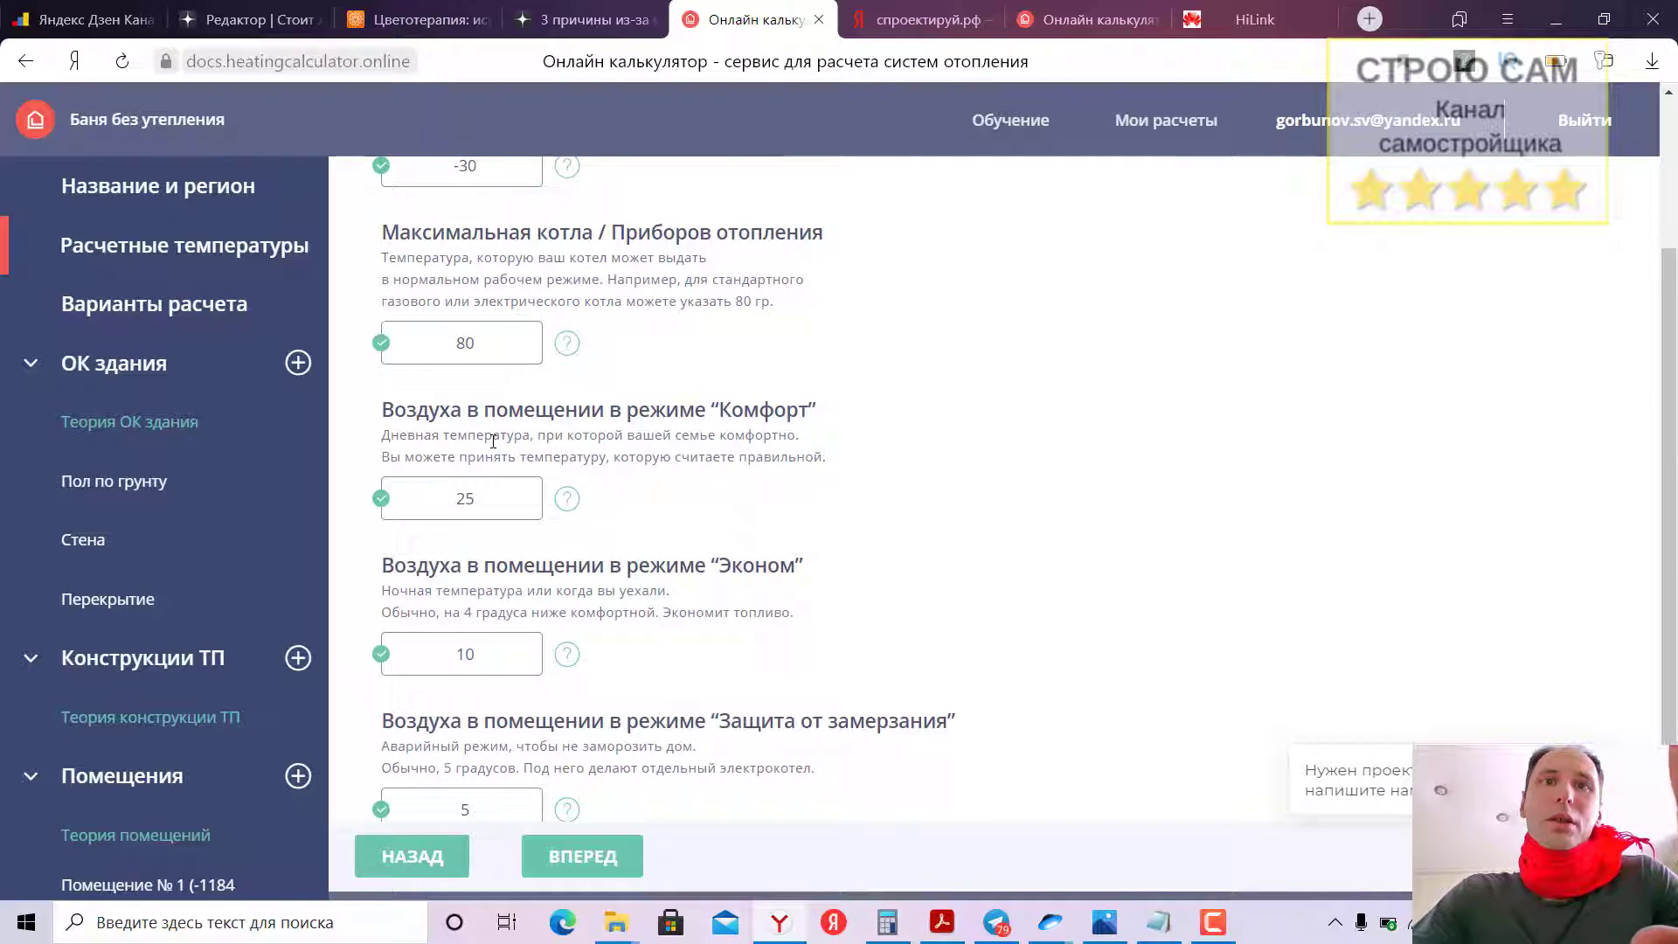
pyautogui.scroll(-1, 493, 442)
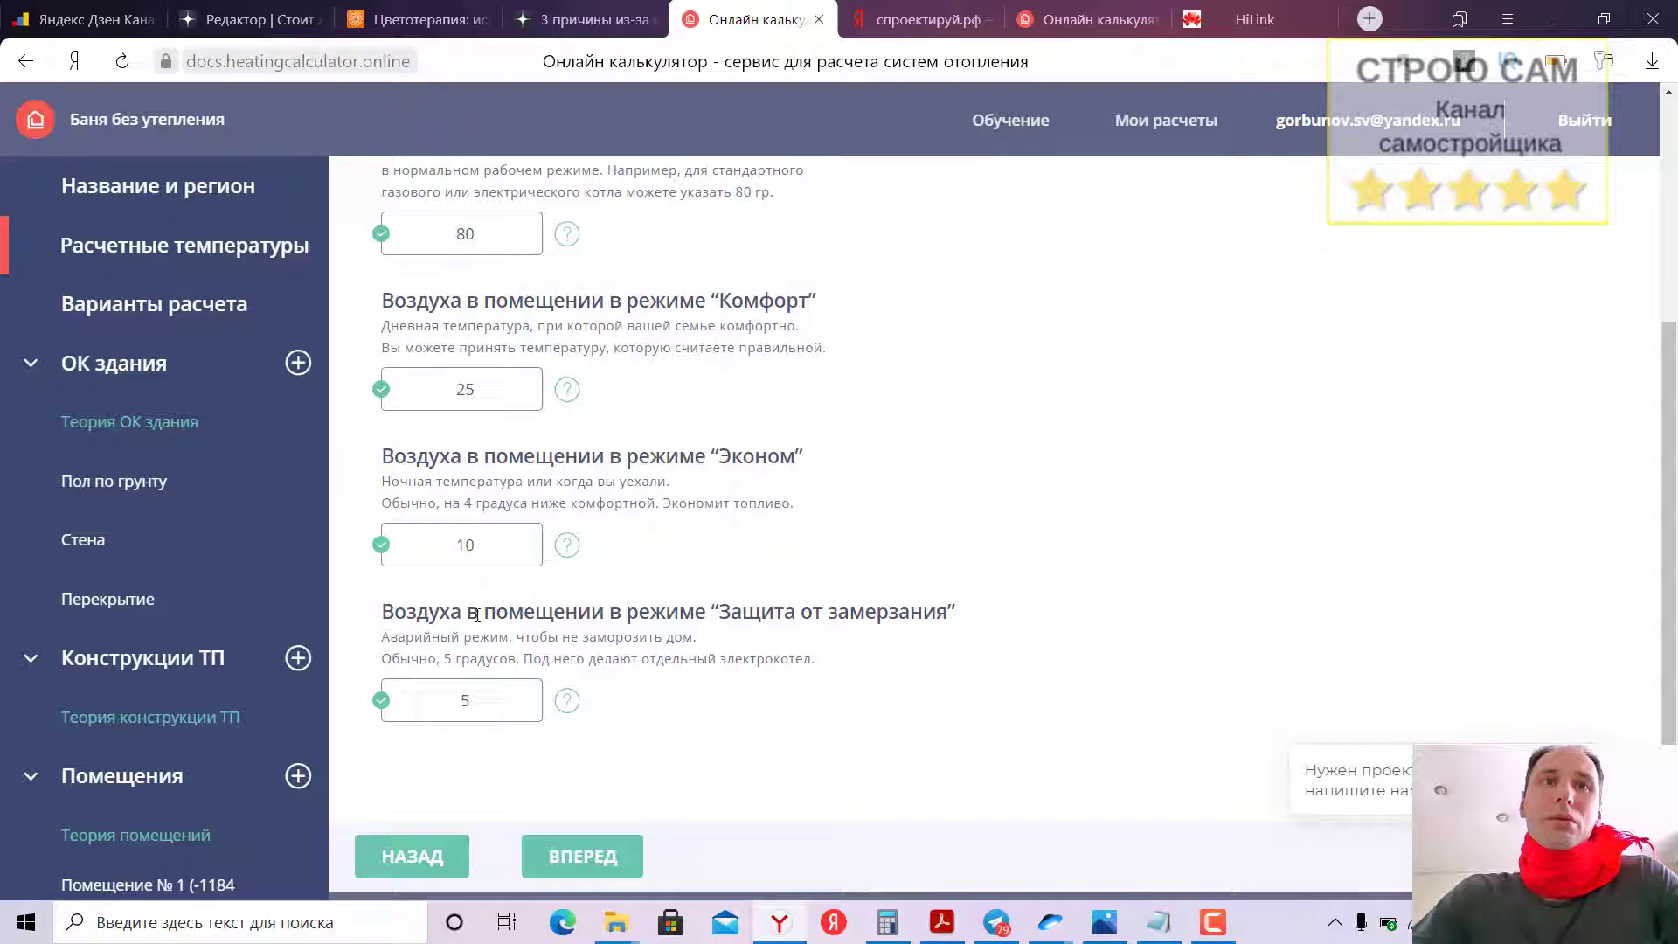
pyautogui.scroll(2, 476, 614)
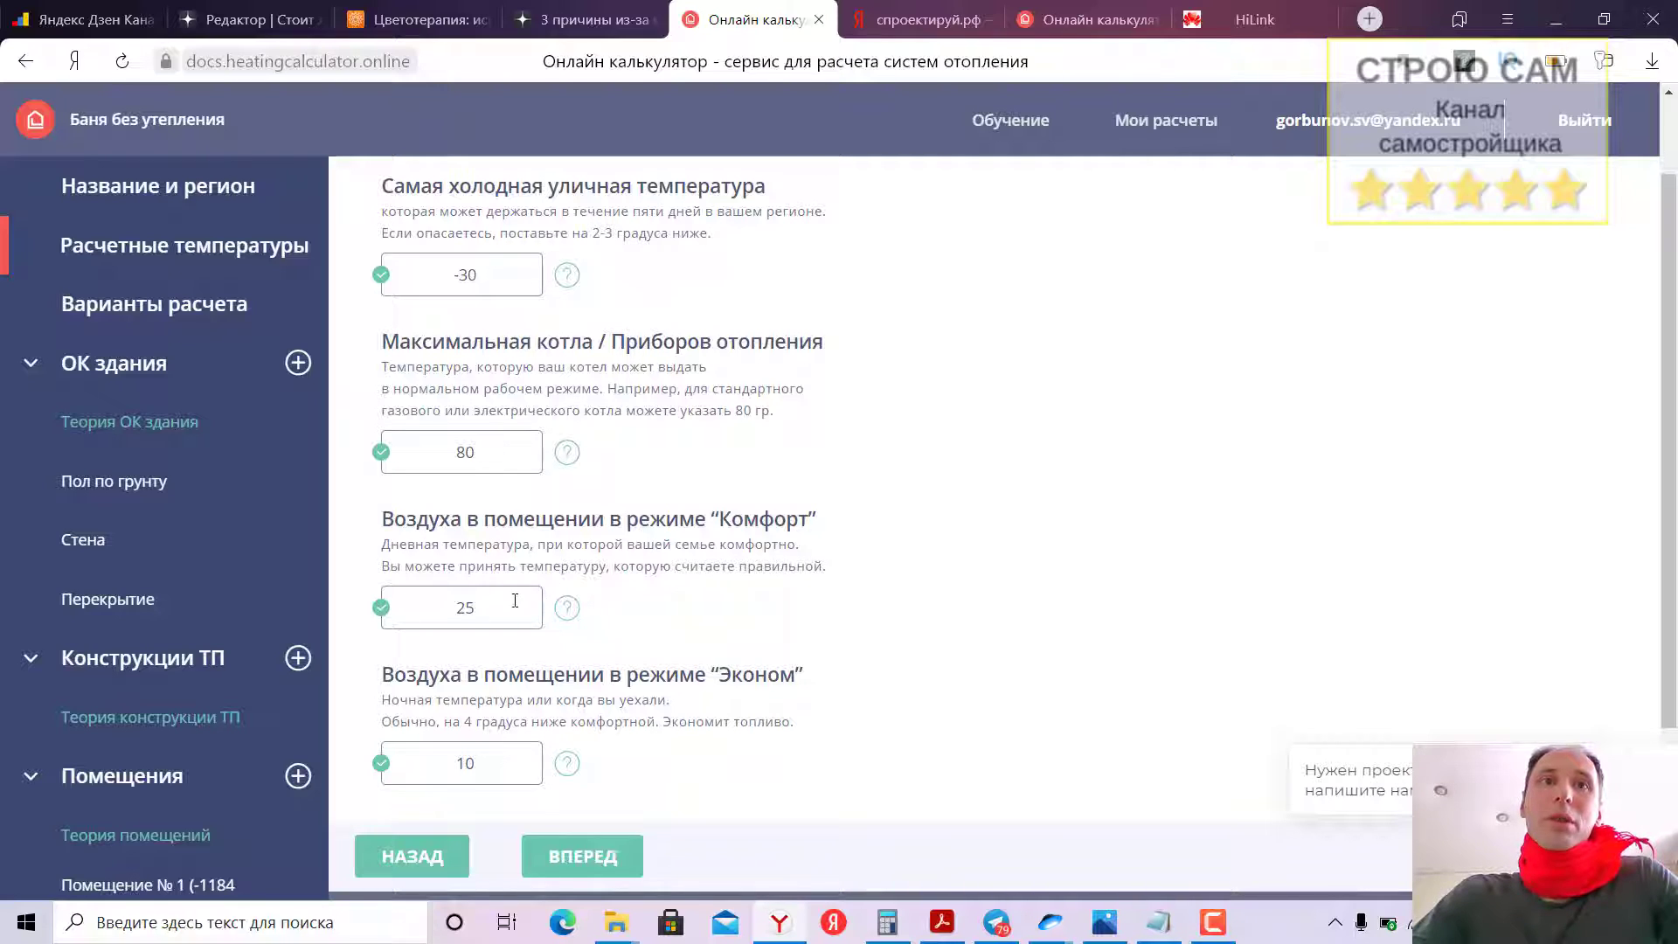
pyautogui.scroll(-1, 497, 607)
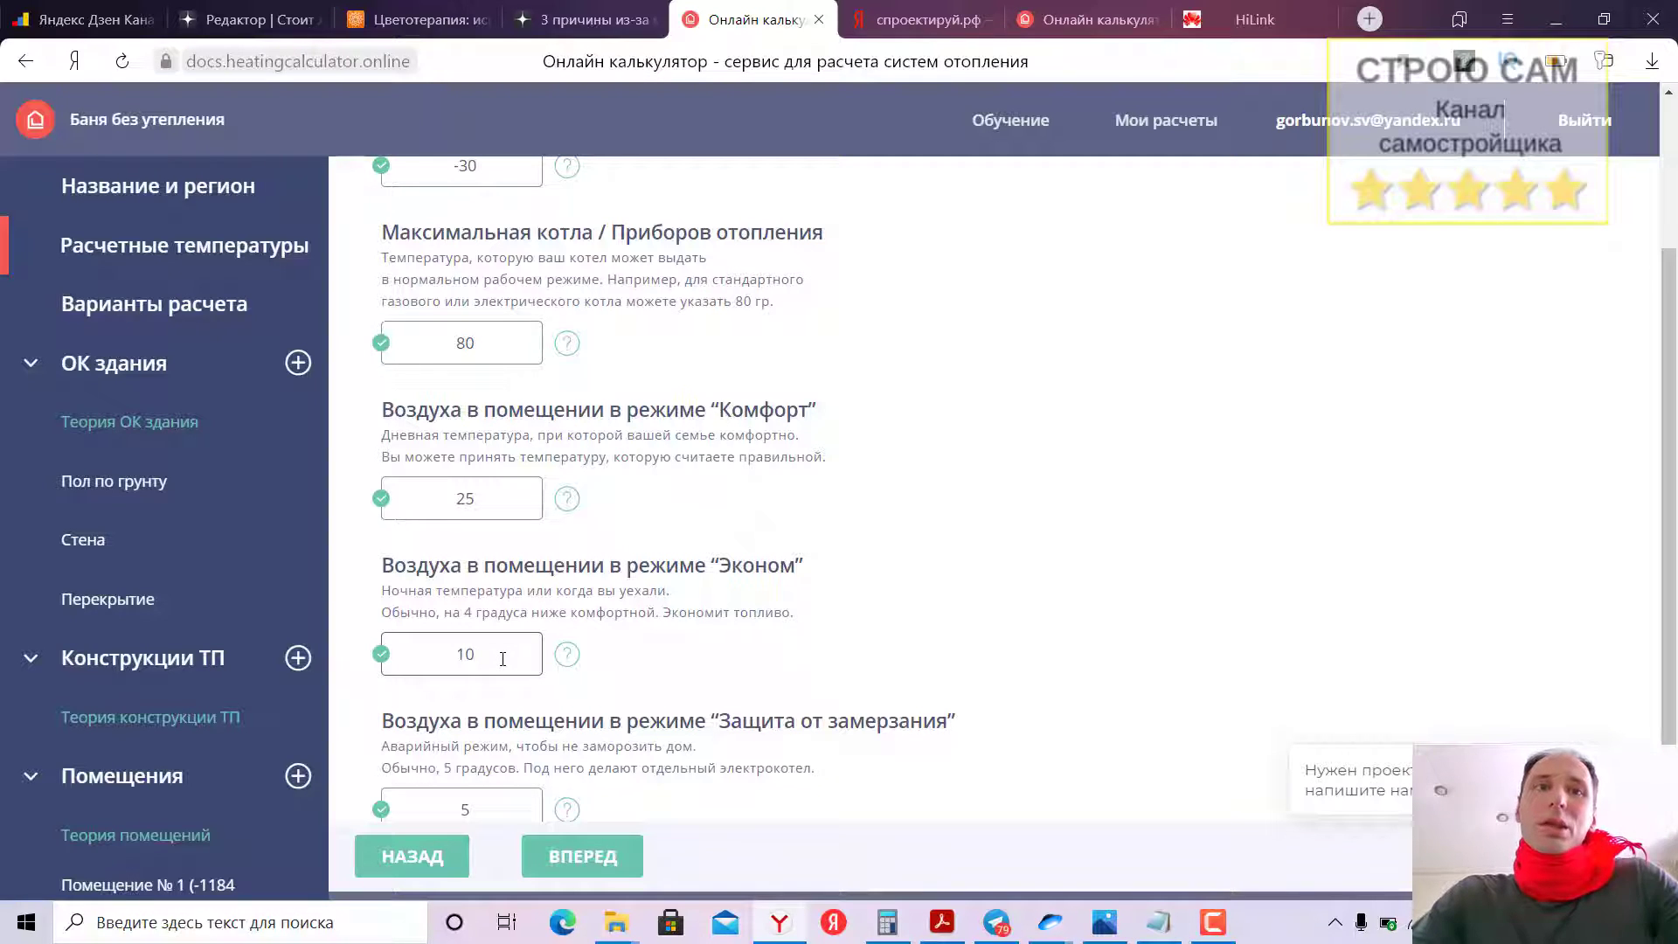
pyautogui.scroll(-1, 503, 658)
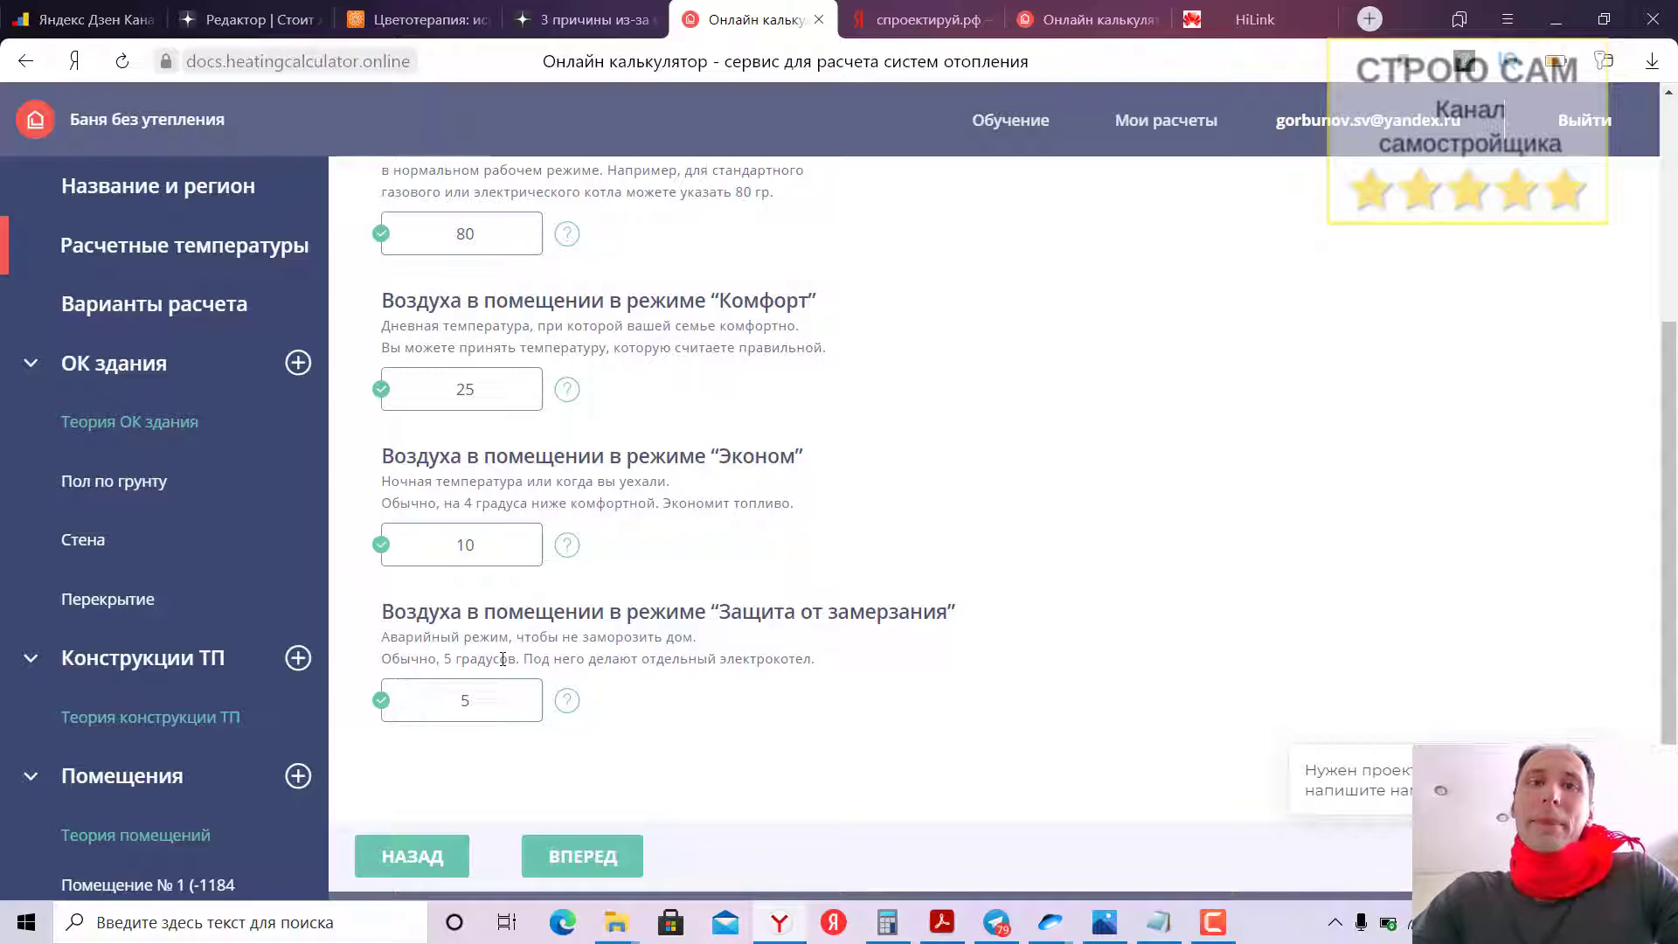
# Advance to the calculation variants and review the heat loss calculation methods and the ventilation option
pyautogui.click(562, 859)
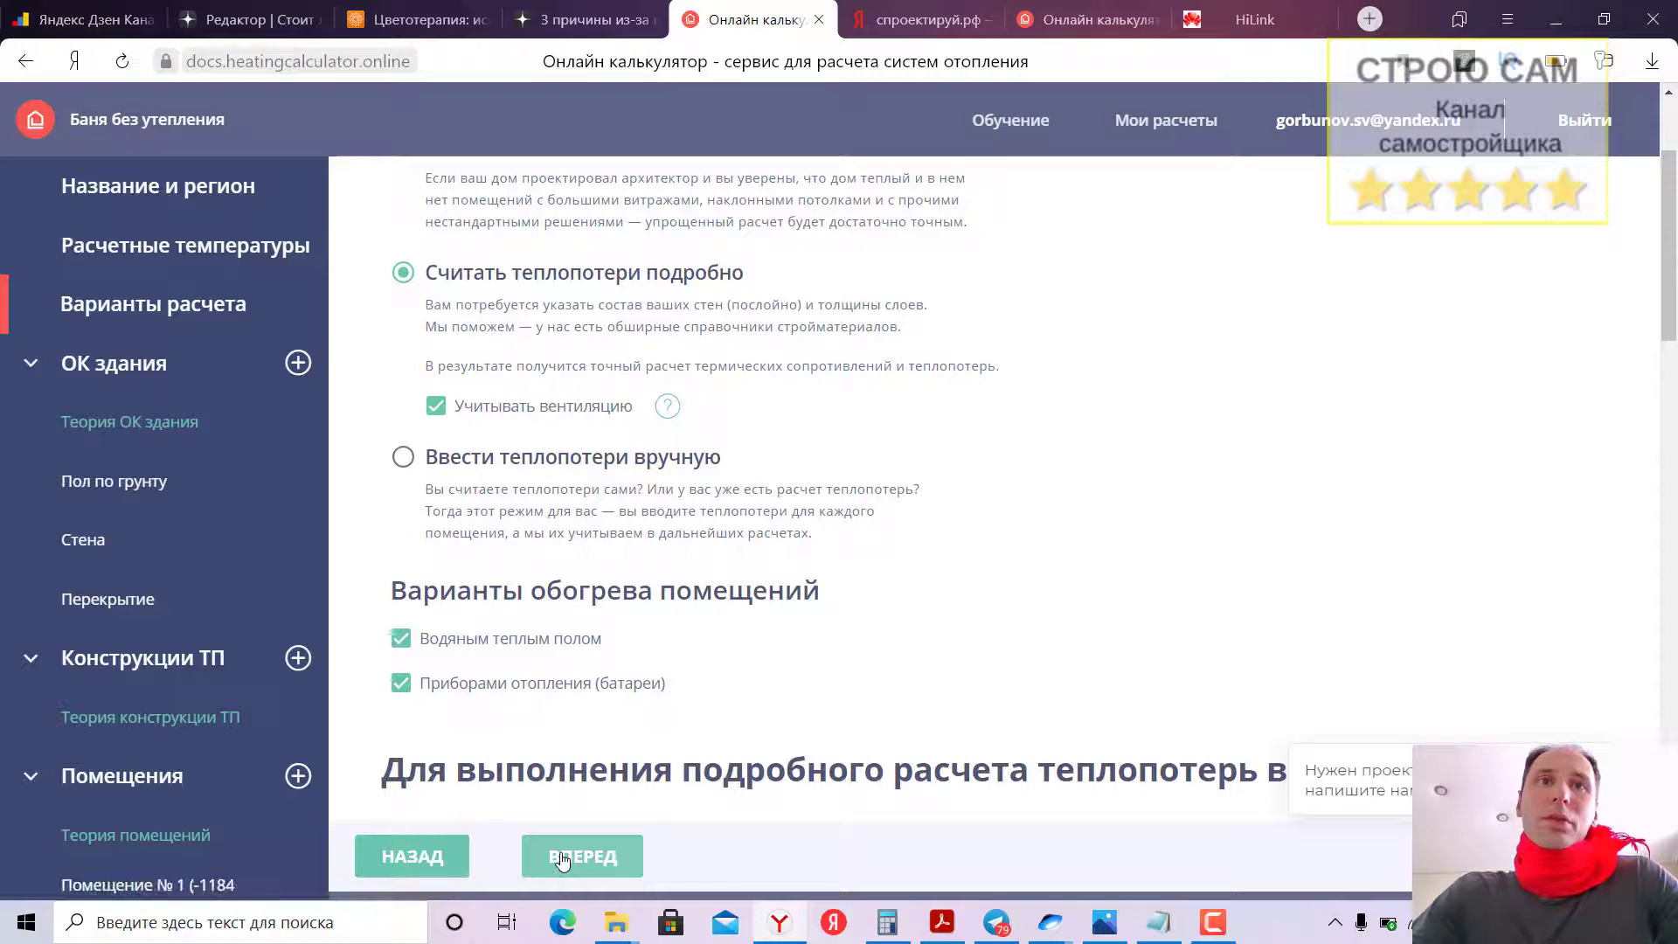
pyautogui.scroll(1, 721, 572)
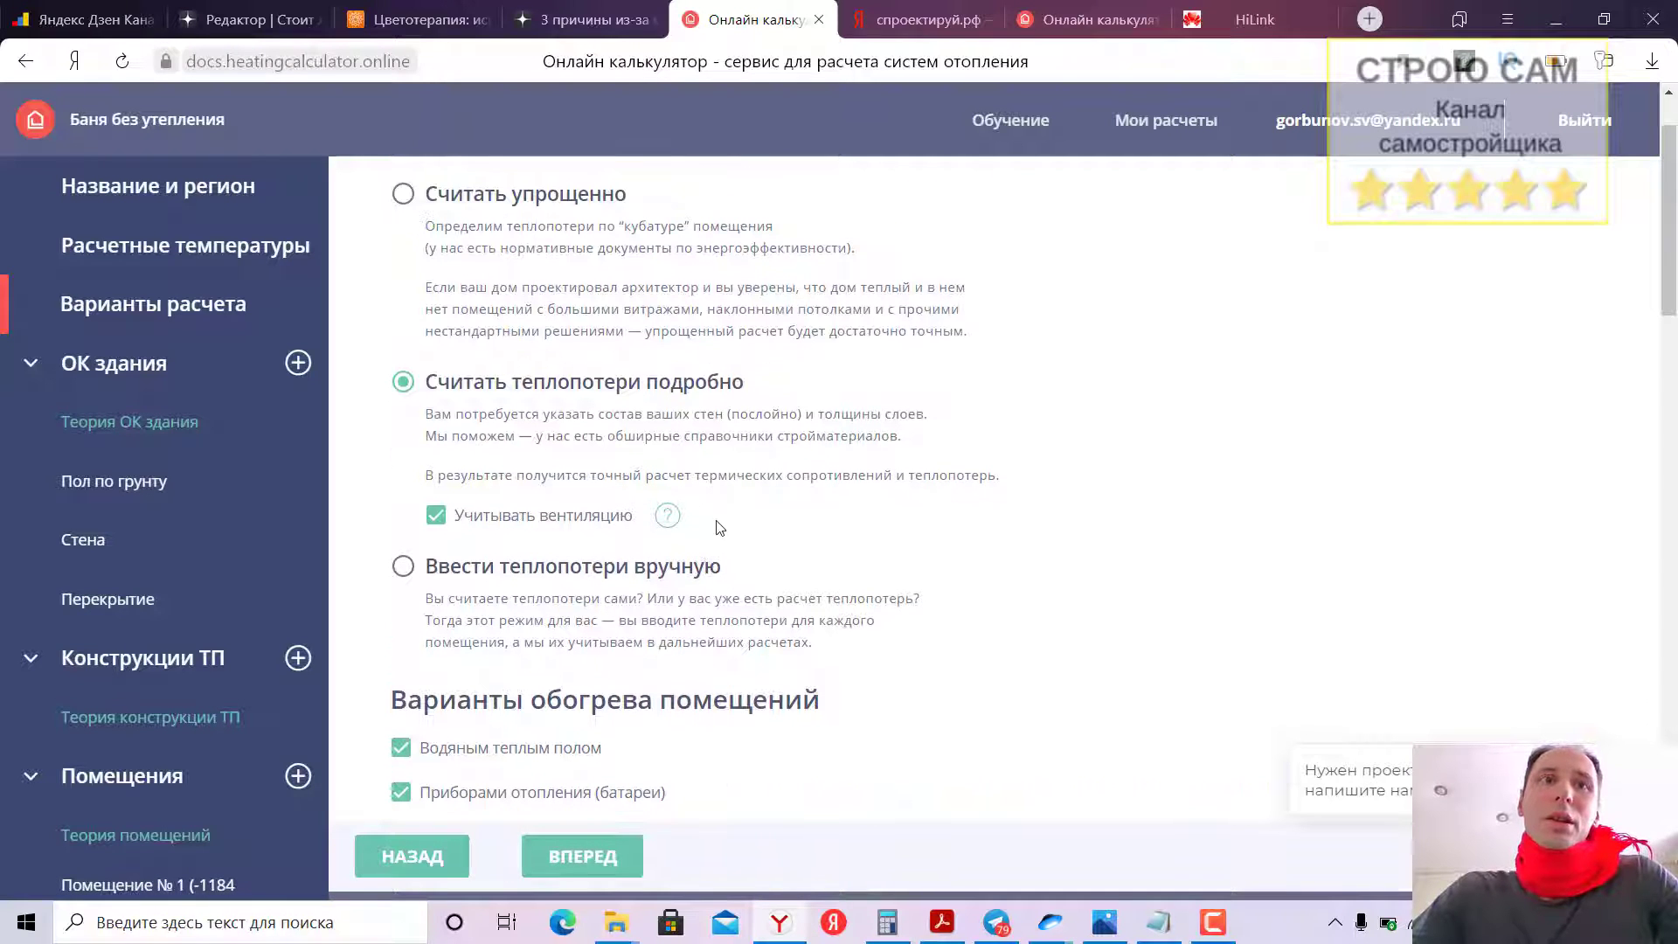
pyautogui.scroll(1, 568, 495)
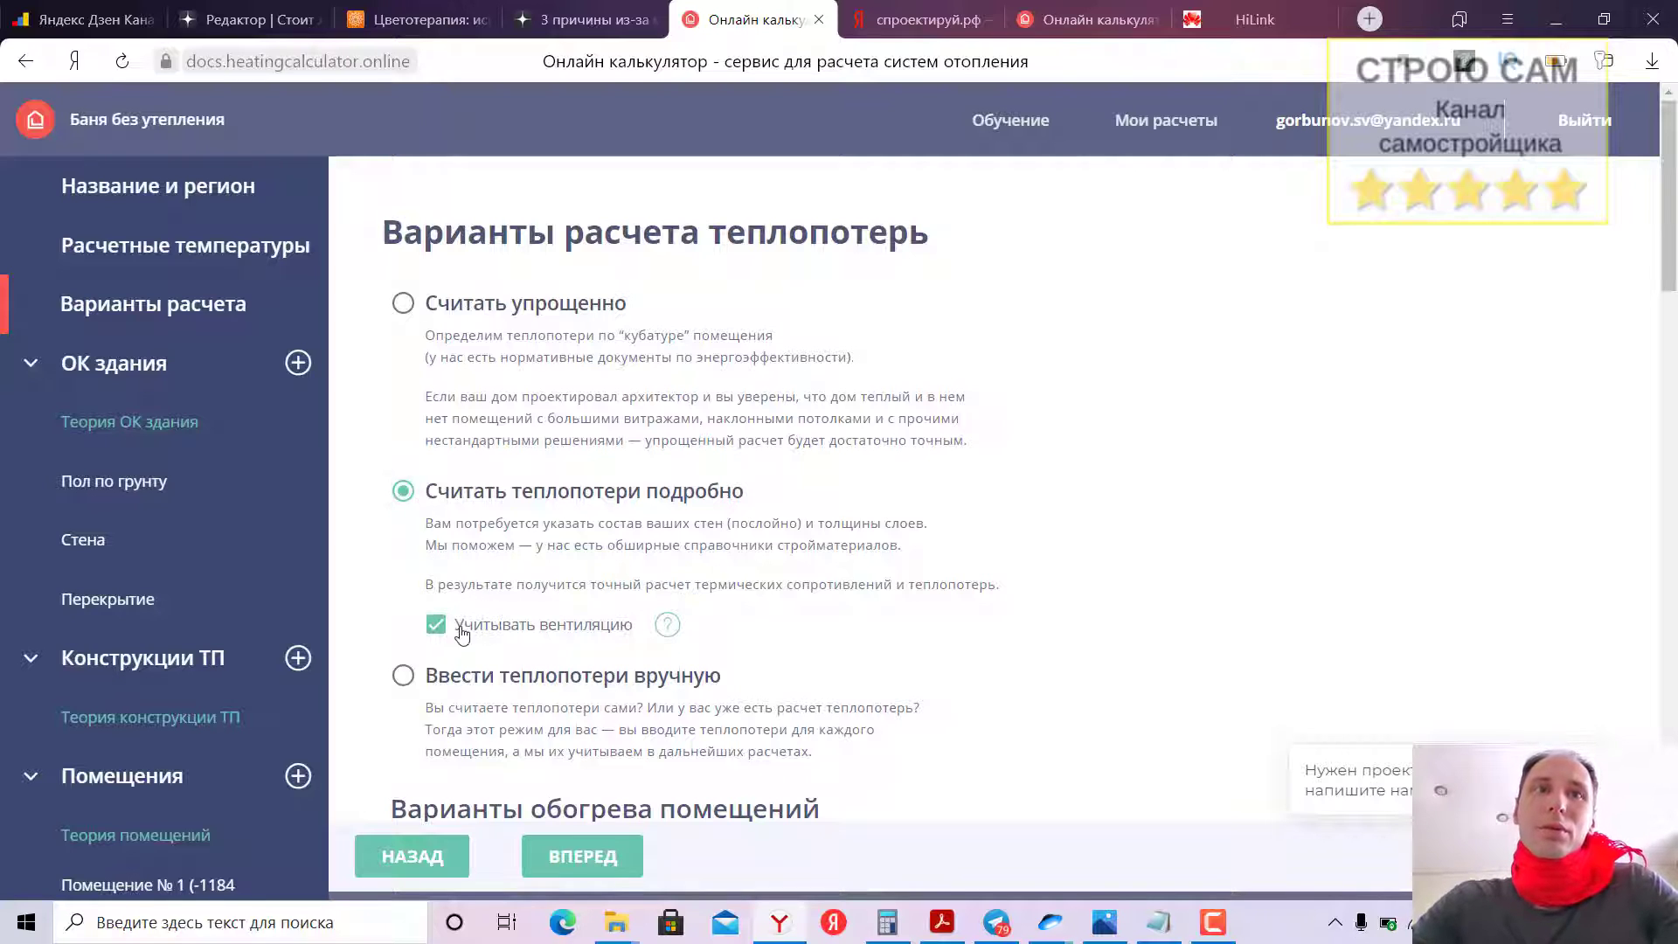
# Advance to the building envelope theory and read through thermal resistance, the house example and the structure types
pyautogui.click(591, 872)
pyautogui.scroll(4, 642, 657)
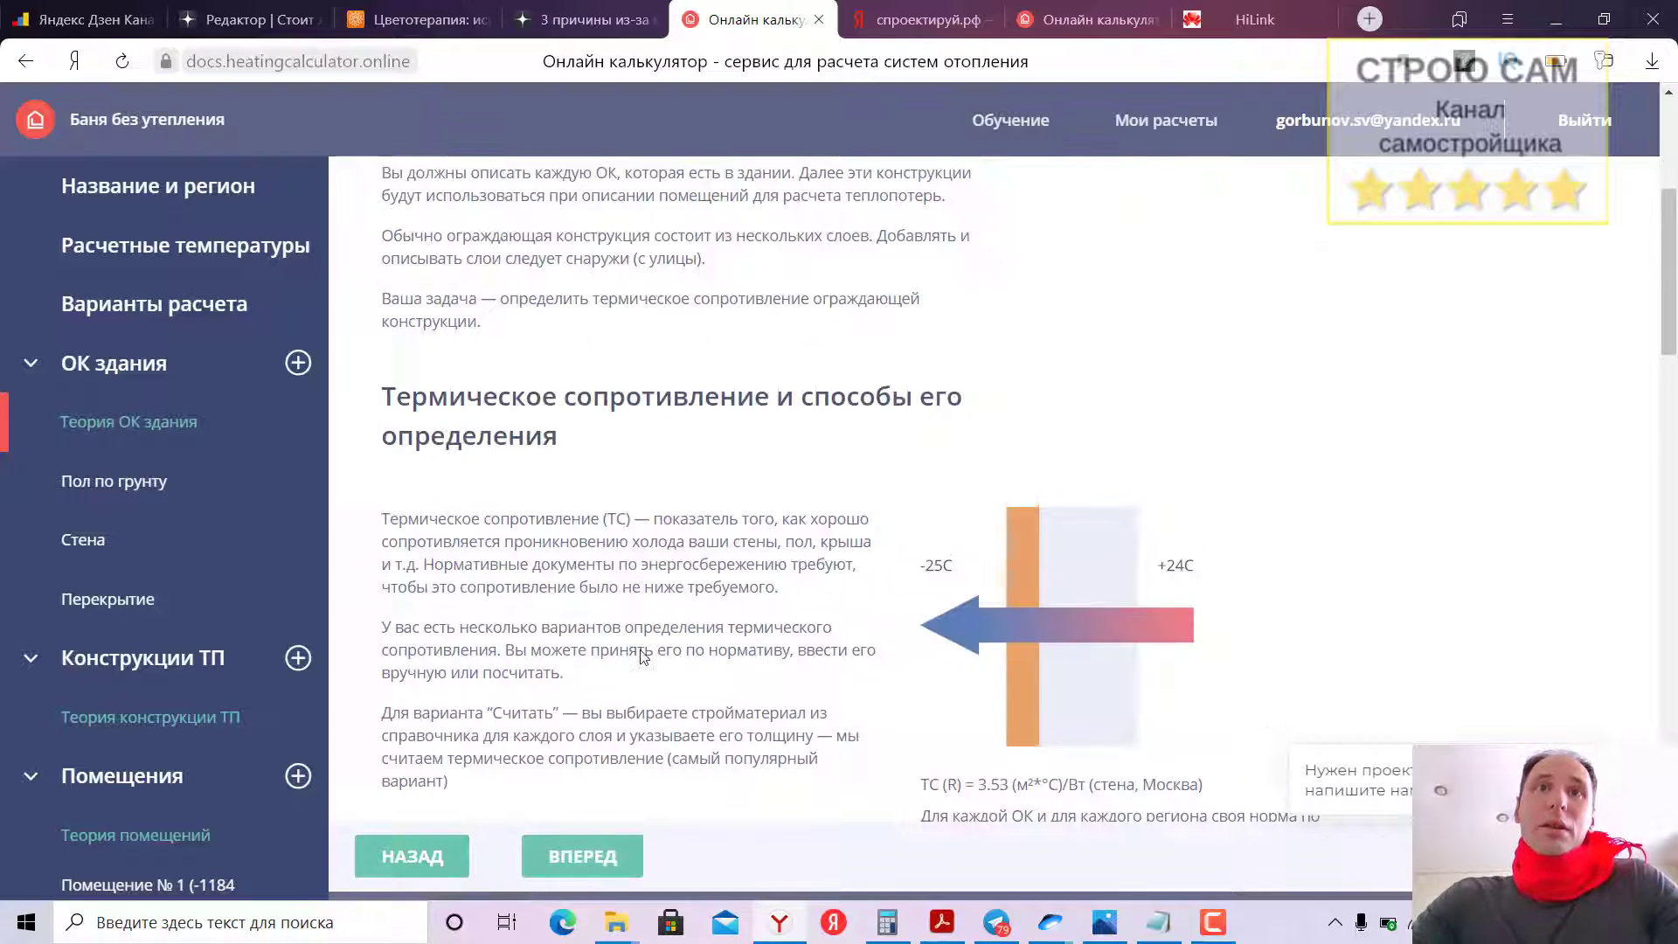
pyautogui.scroll(5, 643, 657)
pyautogui.scroll(-14, 642, 657)
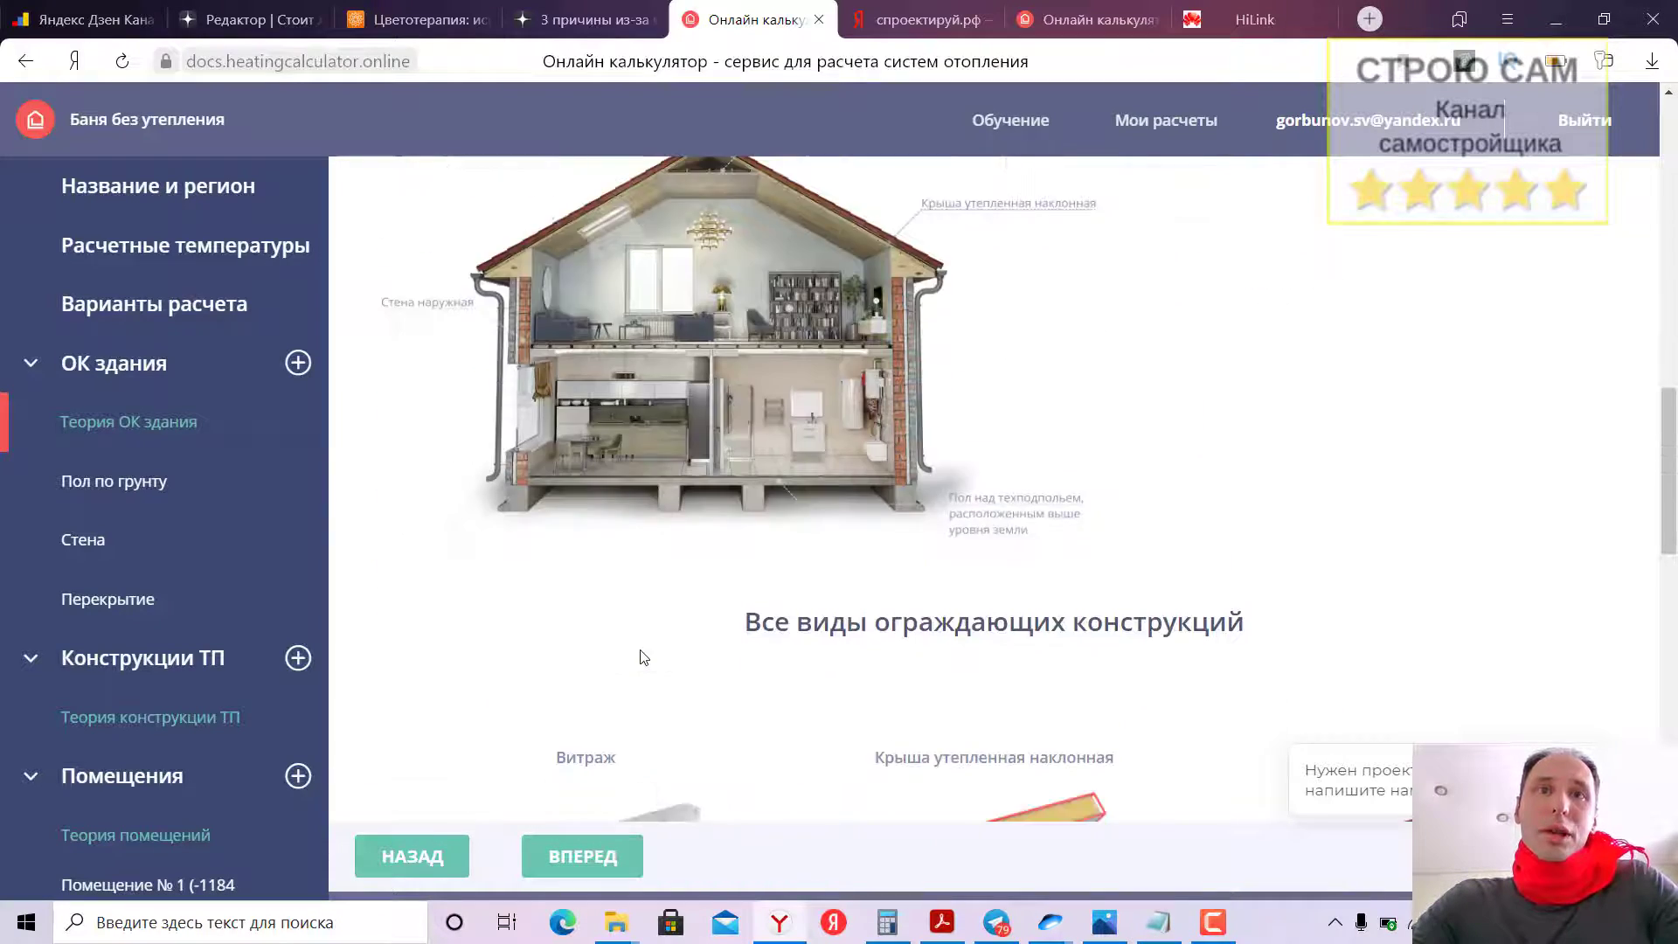
pyautogui.scroll(-5, 643, 657)
pyautogui.scroll(3, 641, 650)
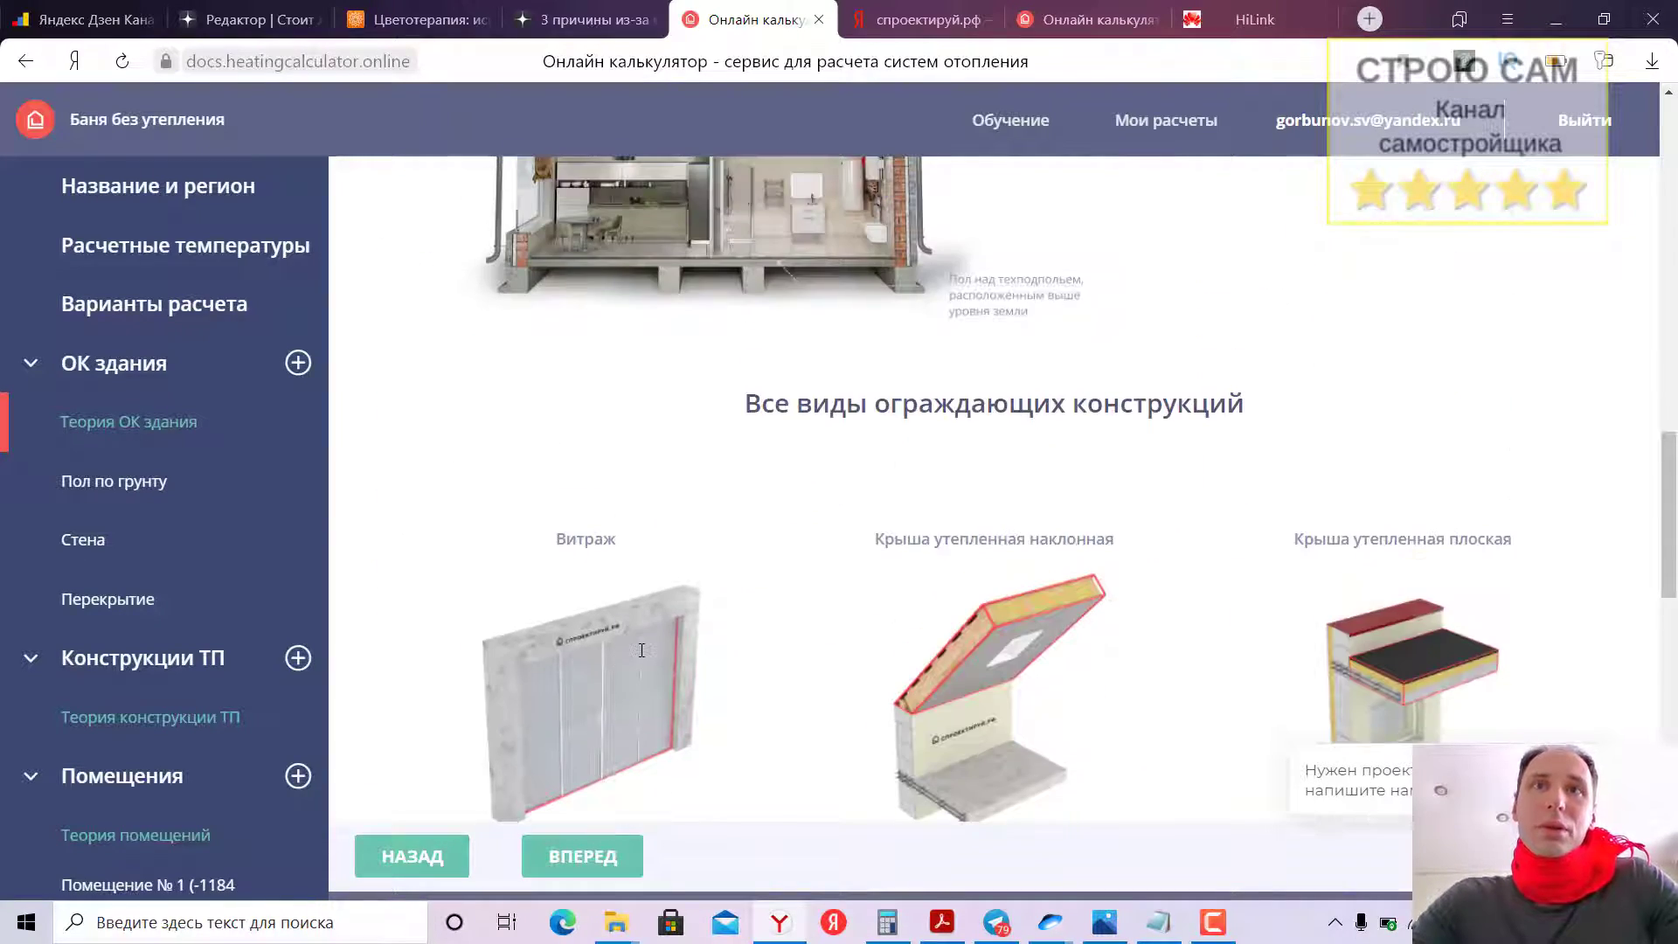
pyautogui.scroll(8, 647, 572)
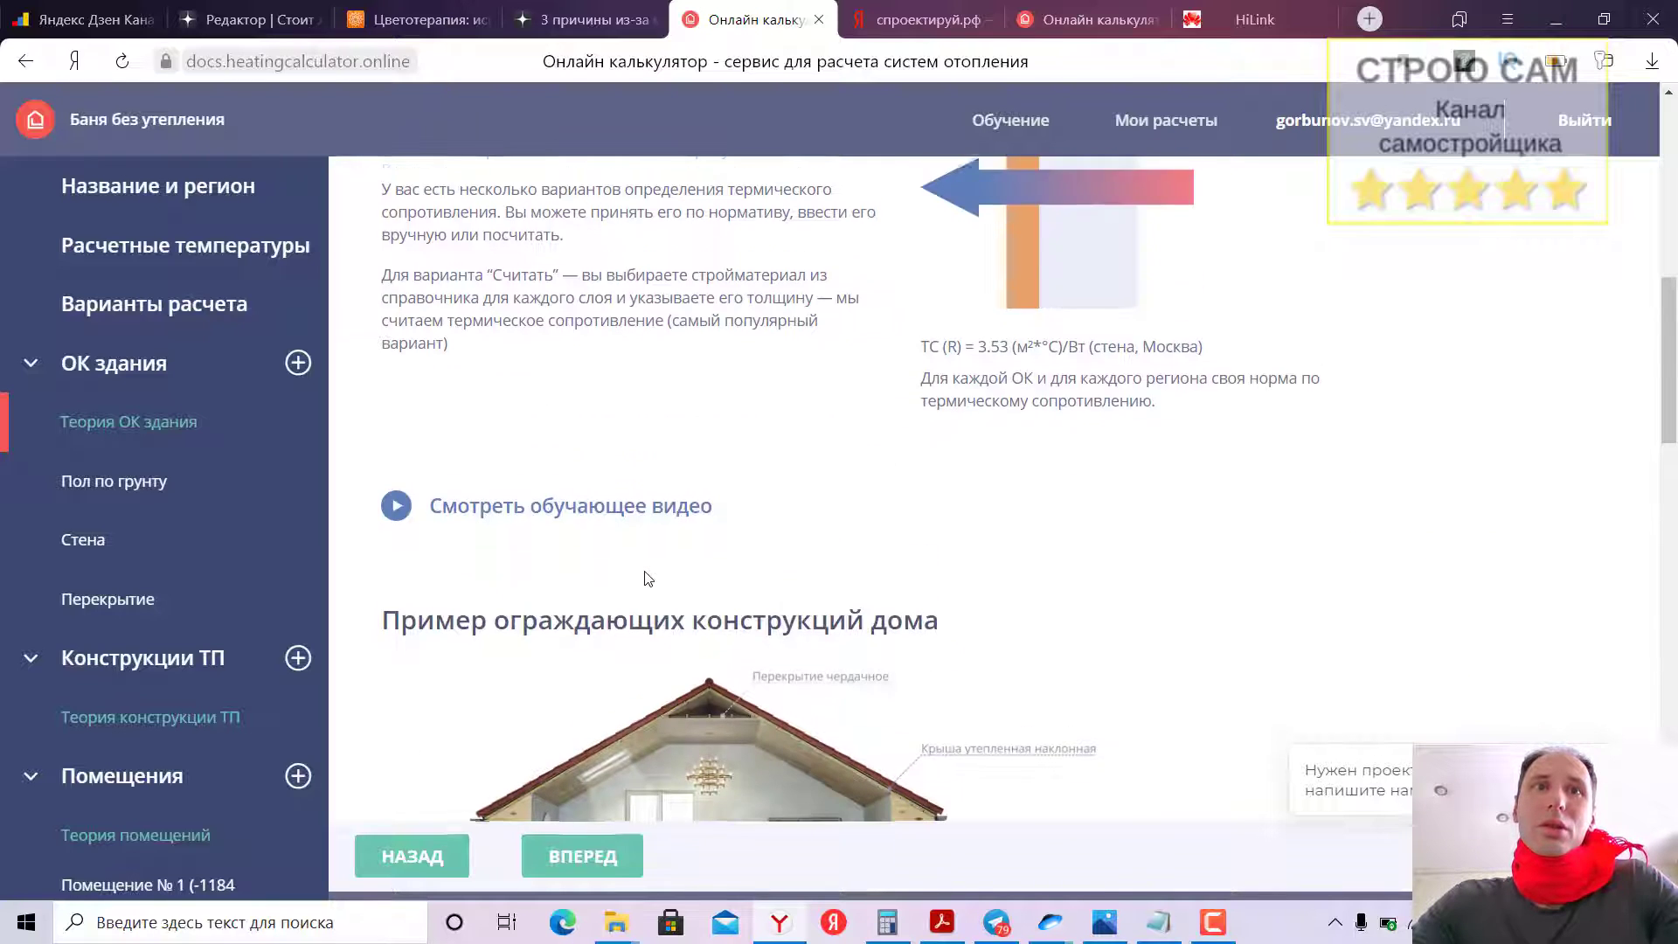
pyautogui.scroll(-18, 647, 579)
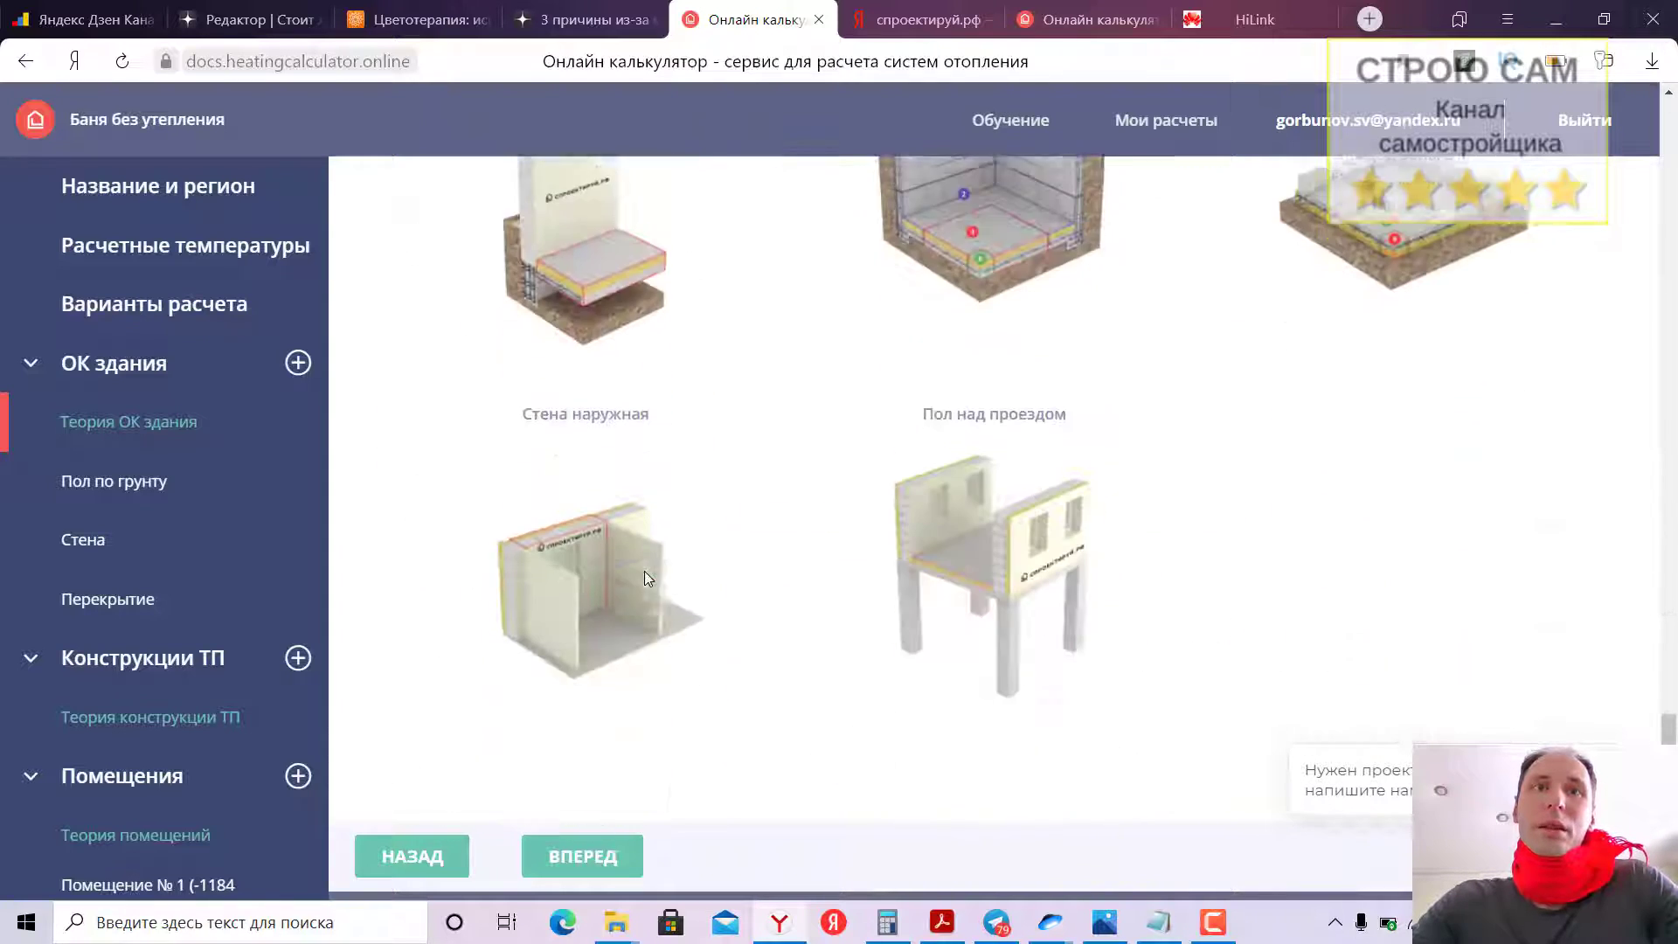
# Advance to the "Пол по грунту" structure and examine its settings and the available structure types without changing the type
pyautogui.click(594, 862)
pyautogui.scroll(5, 642, 753)
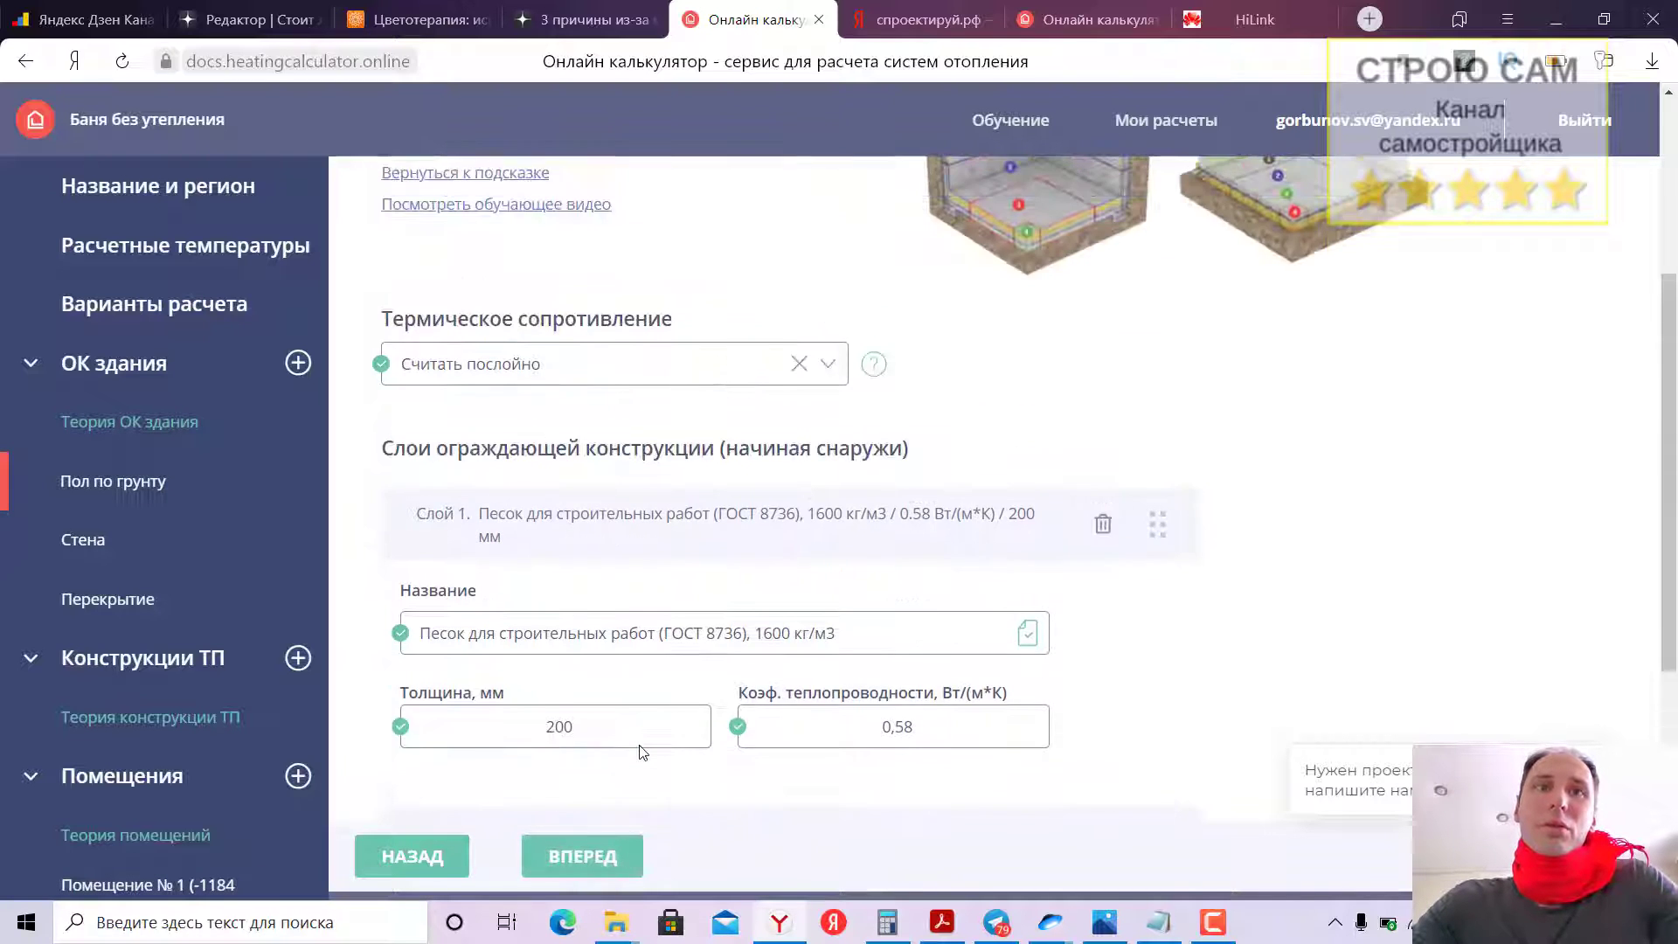
pyautogui.scroll(4, 642, 750)
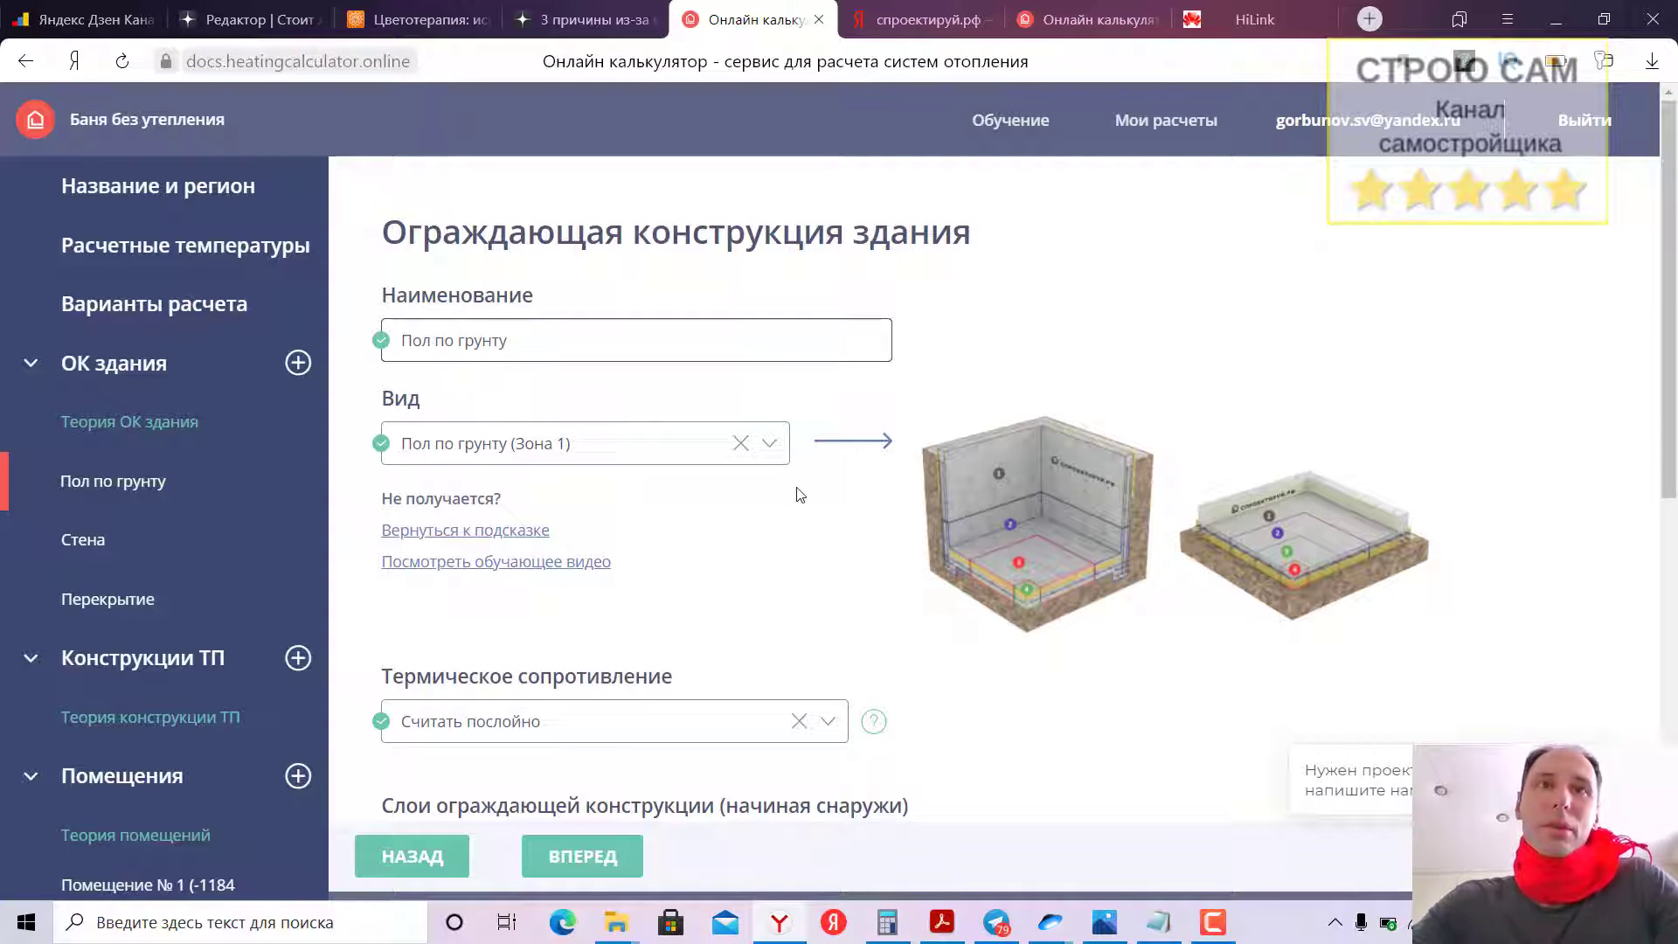
pyautogui.click(769, 451)
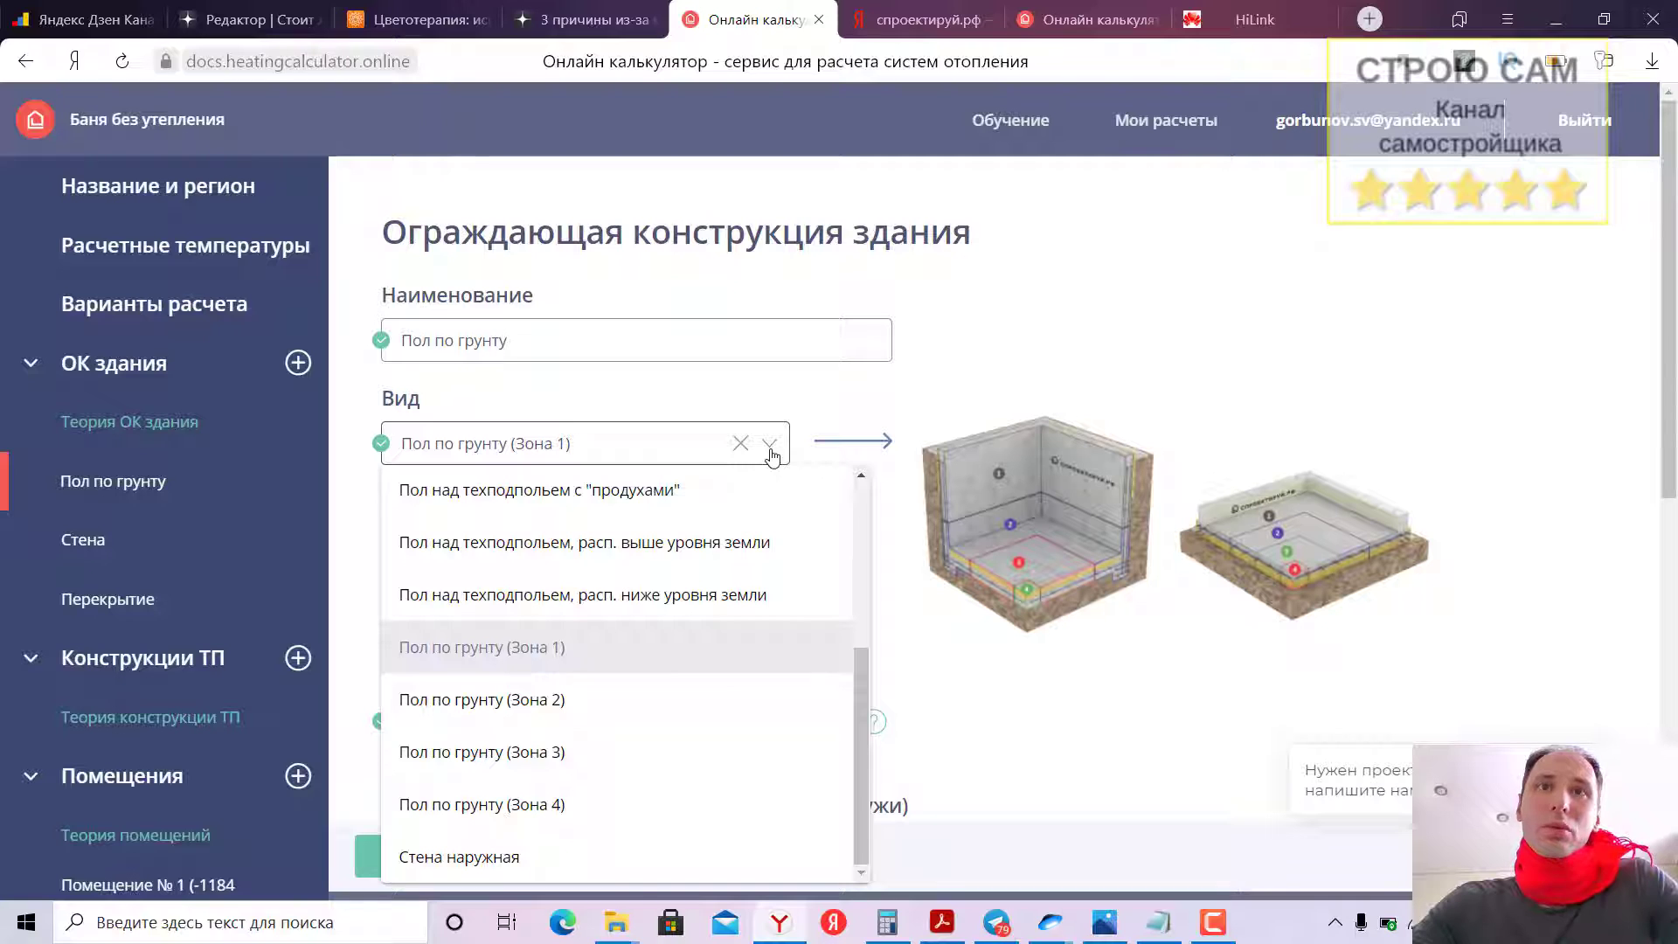
pyautogui.click(771, 451)
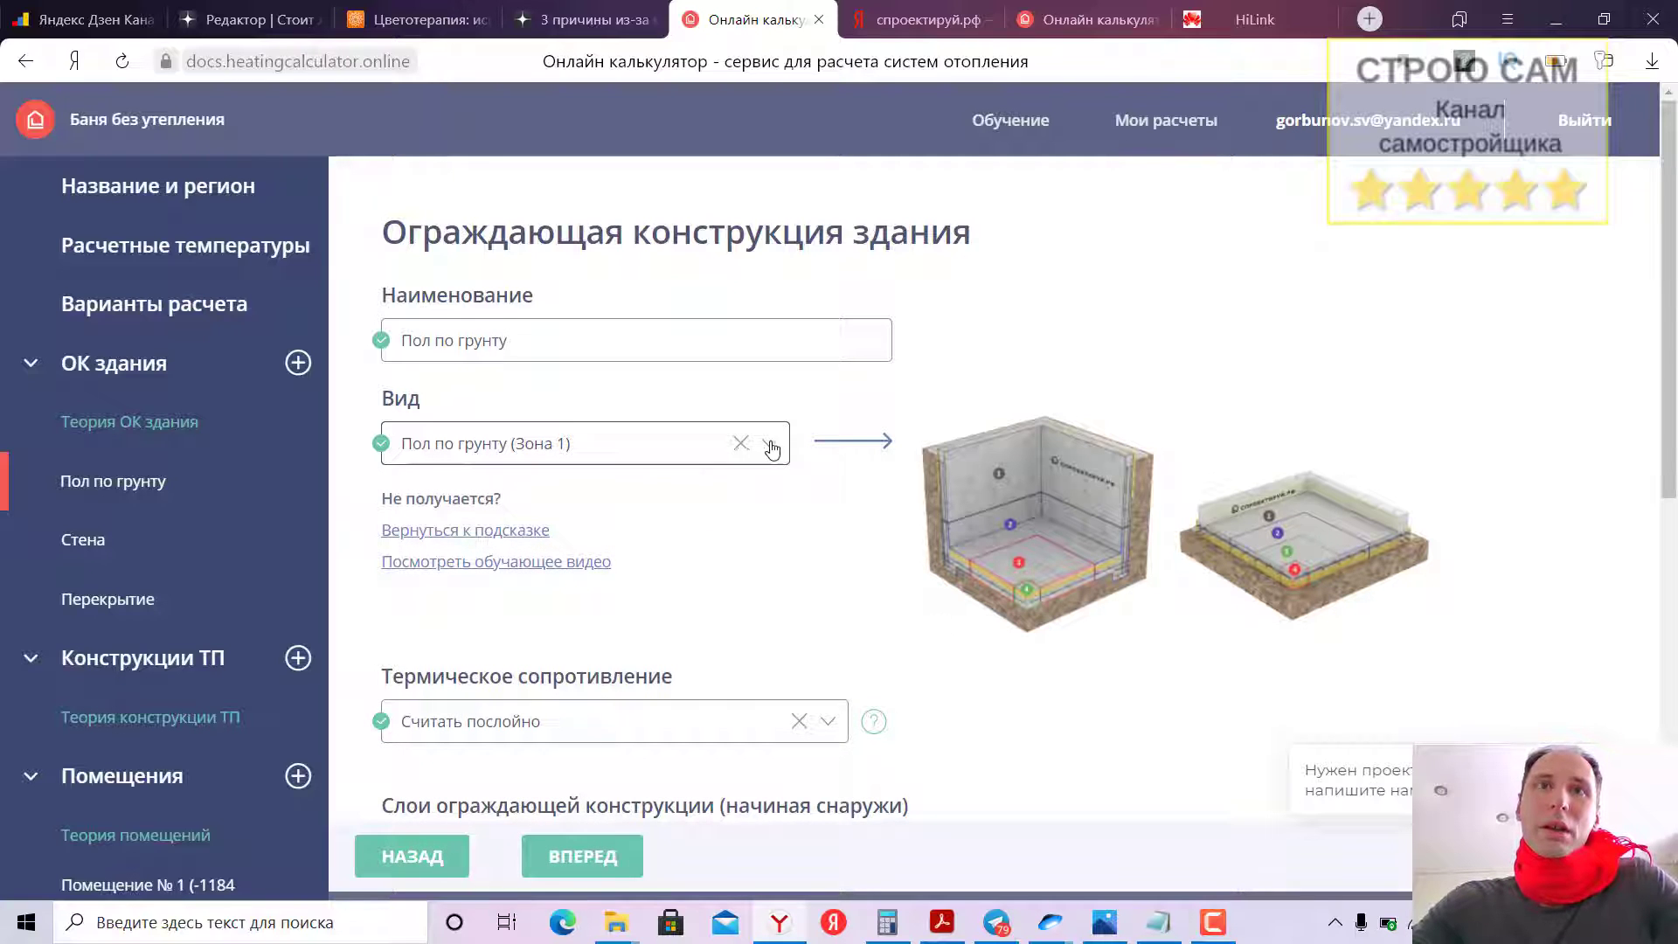
pyautogui.click(770, 448)
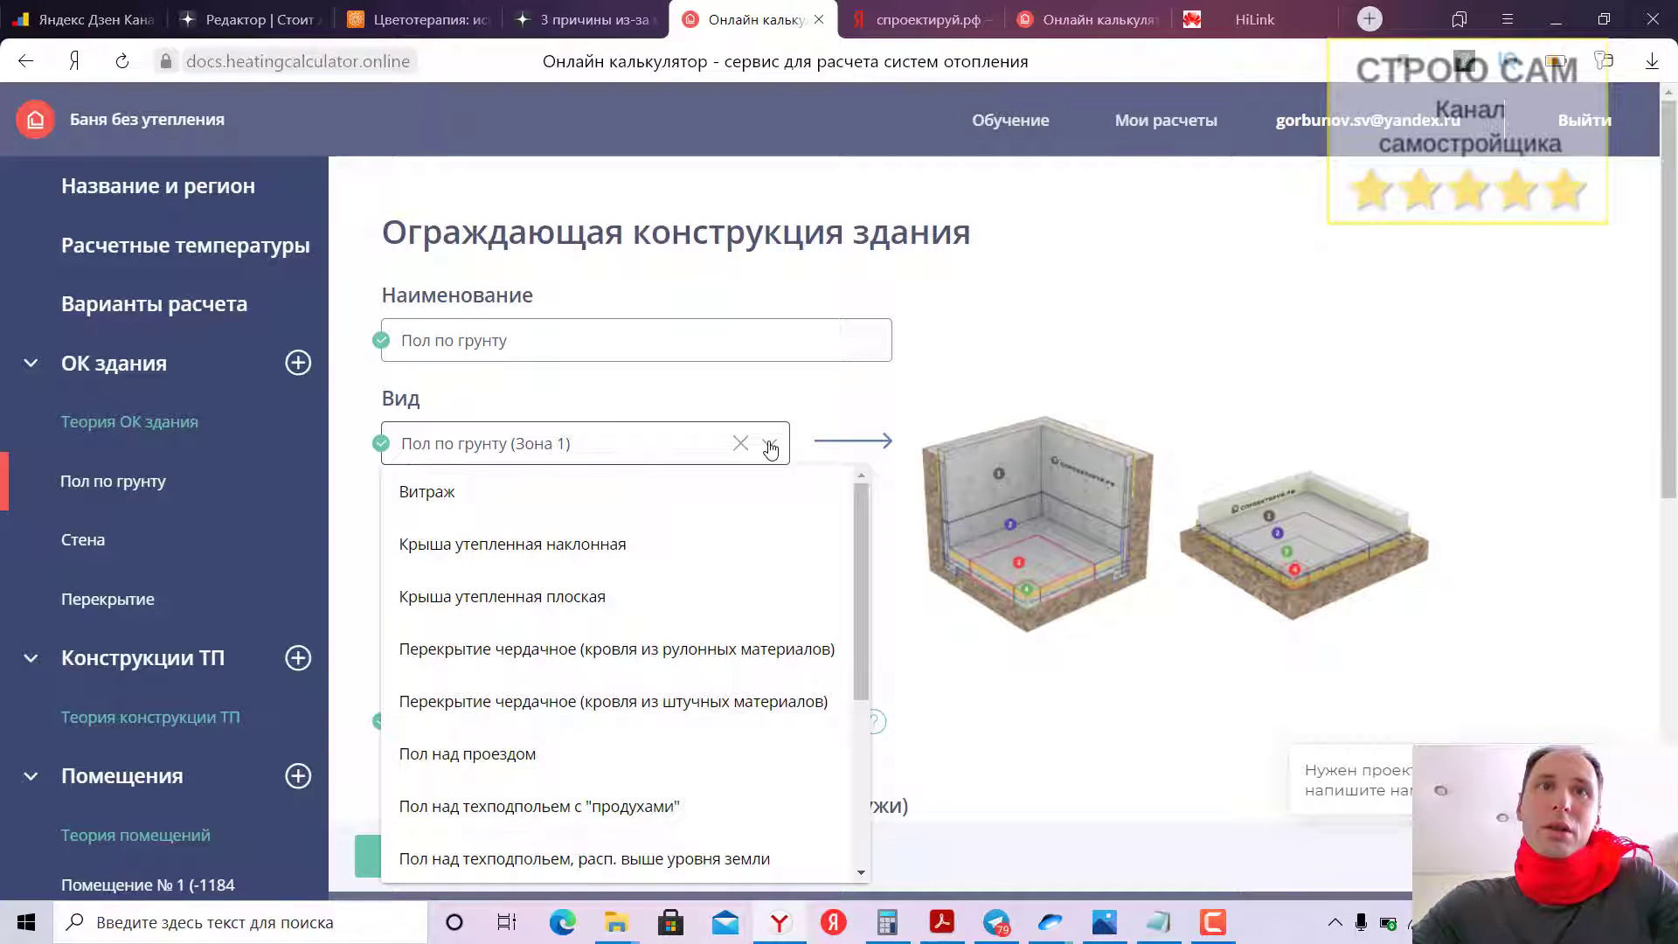
pyautogui.click(771, 449)
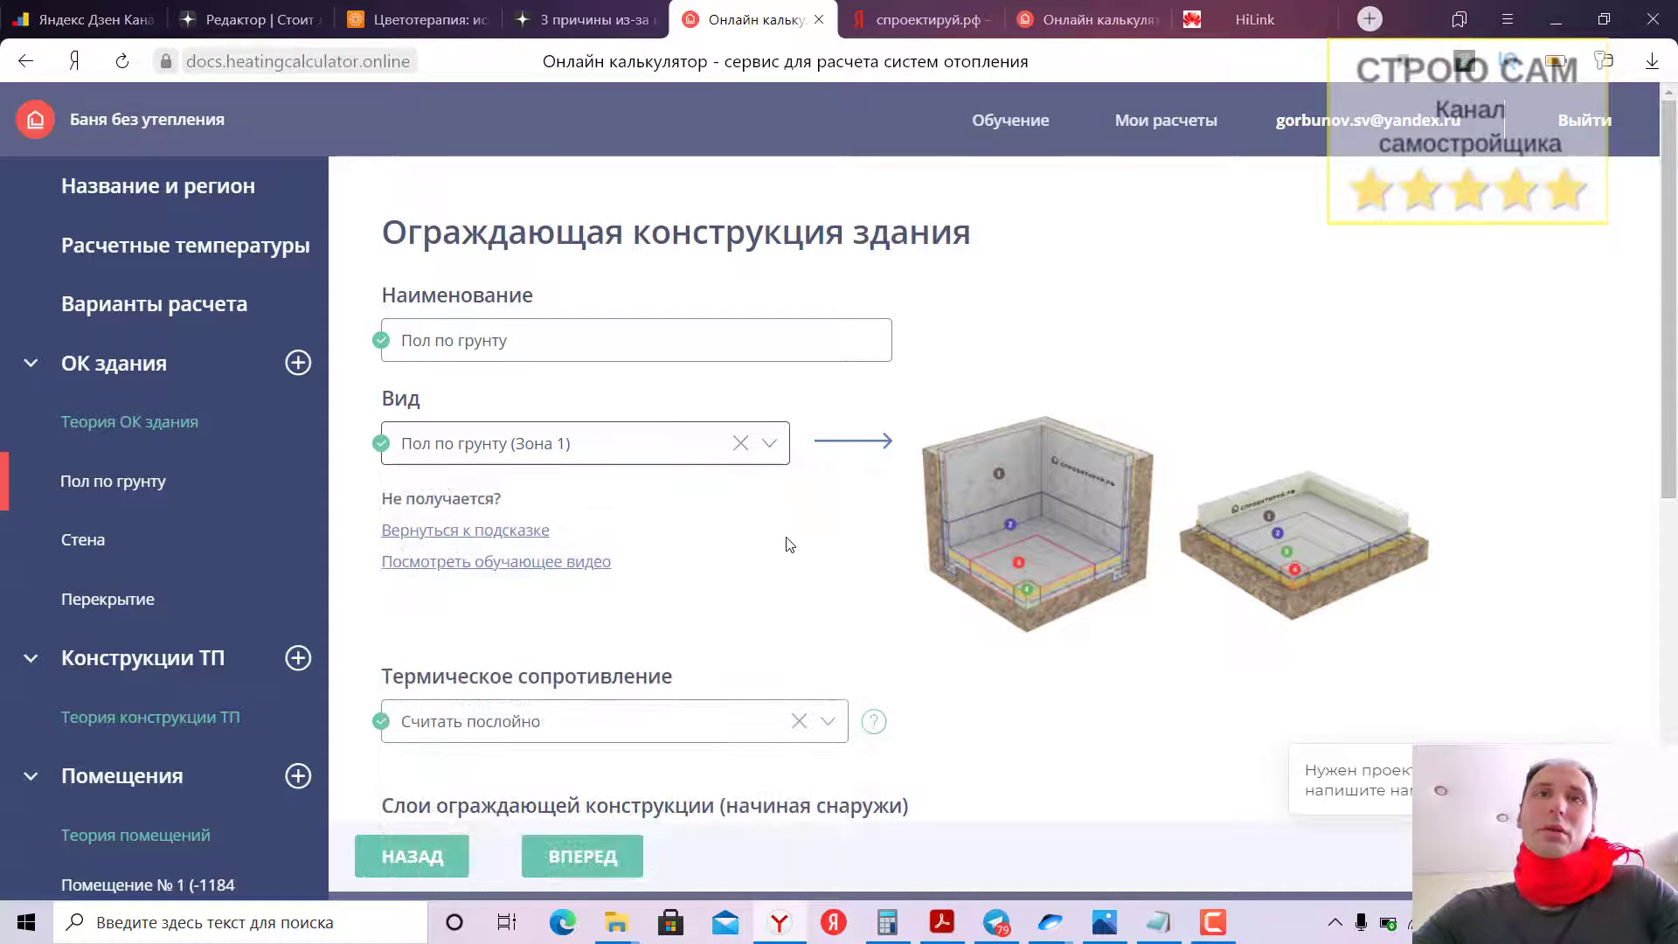
# Review the "Пол по грунту" thermal resistance method and the thickness and conductivity of its construction sand layer
pyautogui.scroll(-1, 790, 545)
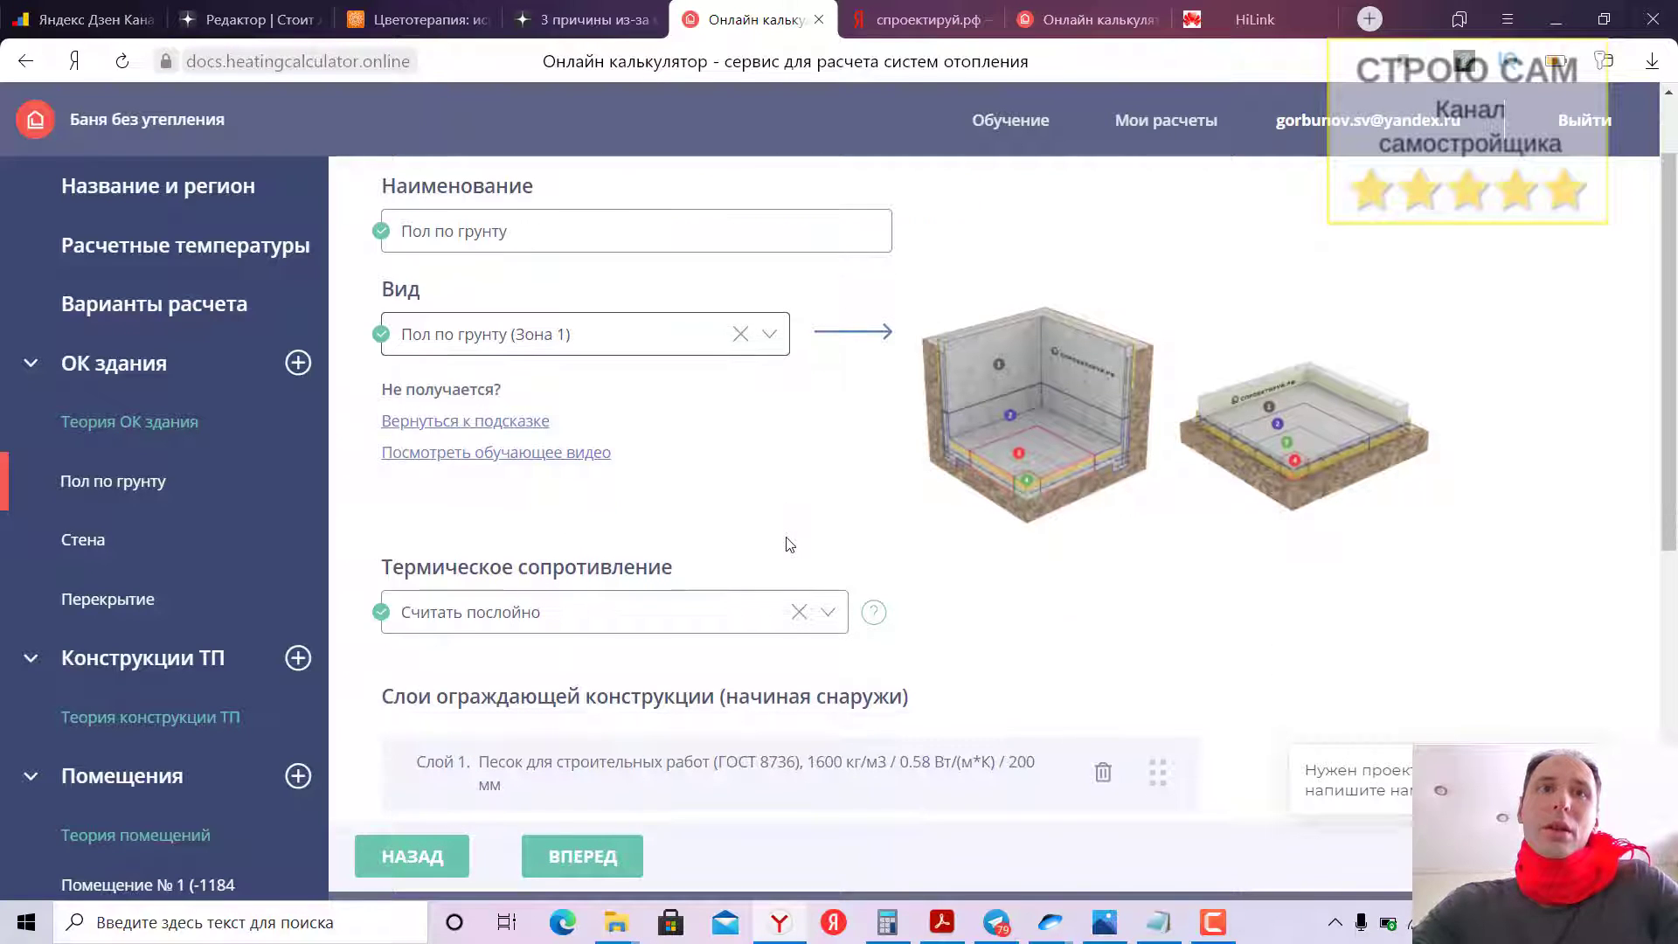
pyautogui.scroll(-1, 789, 544)
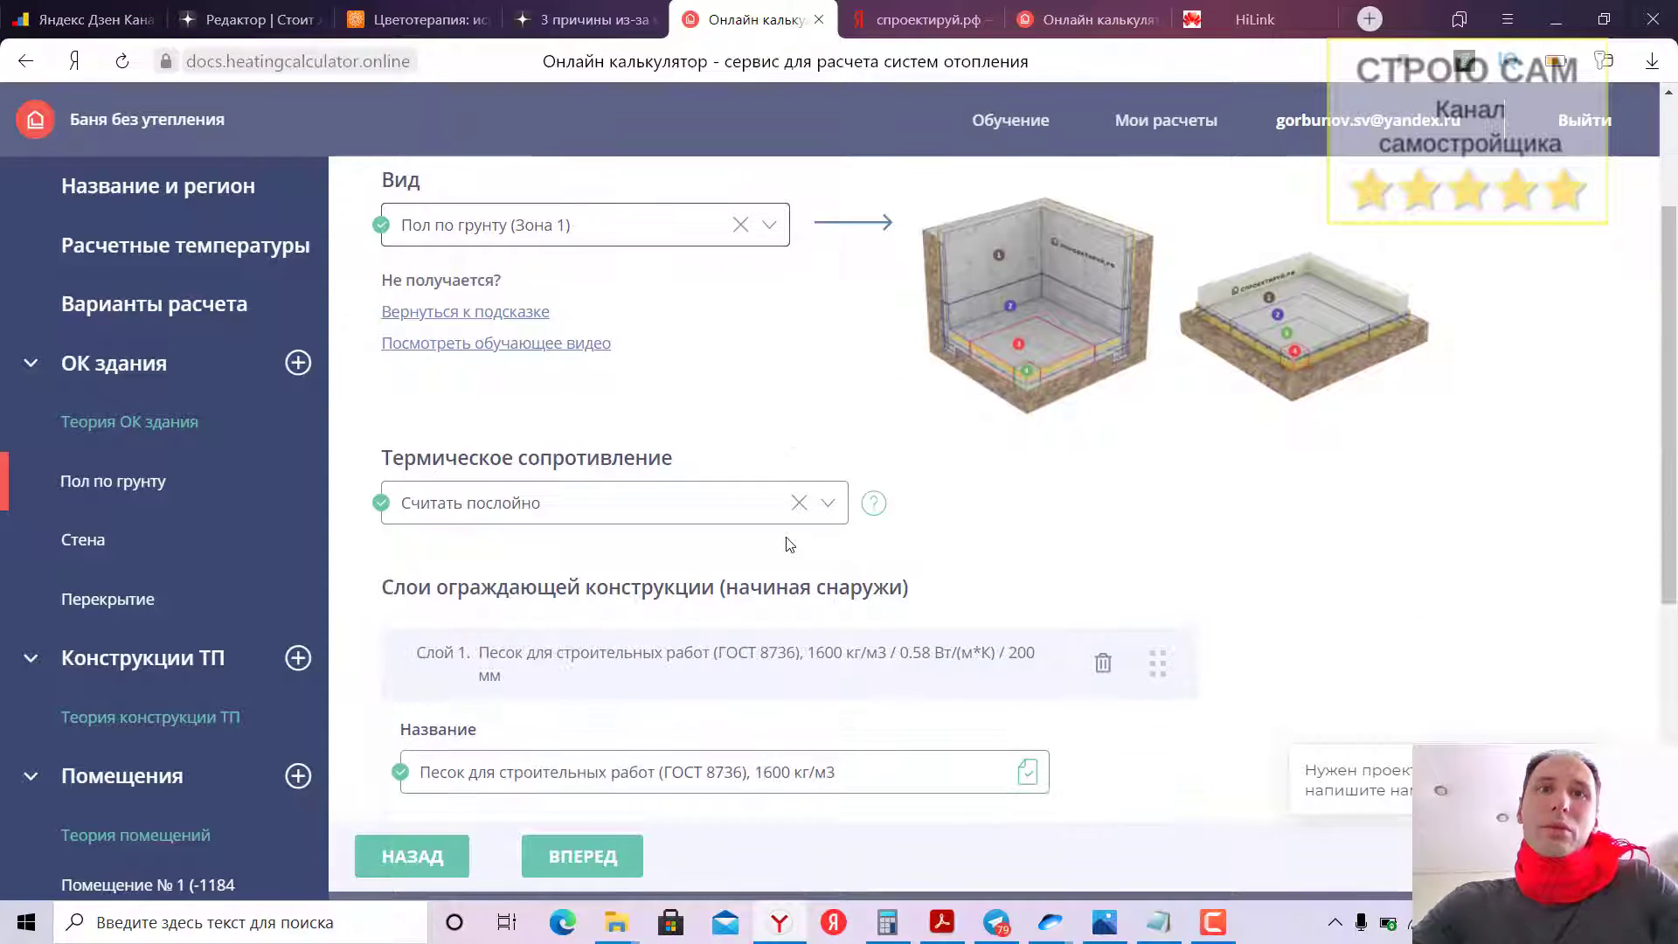
pyautogui.scroll(-2, 789, 545)
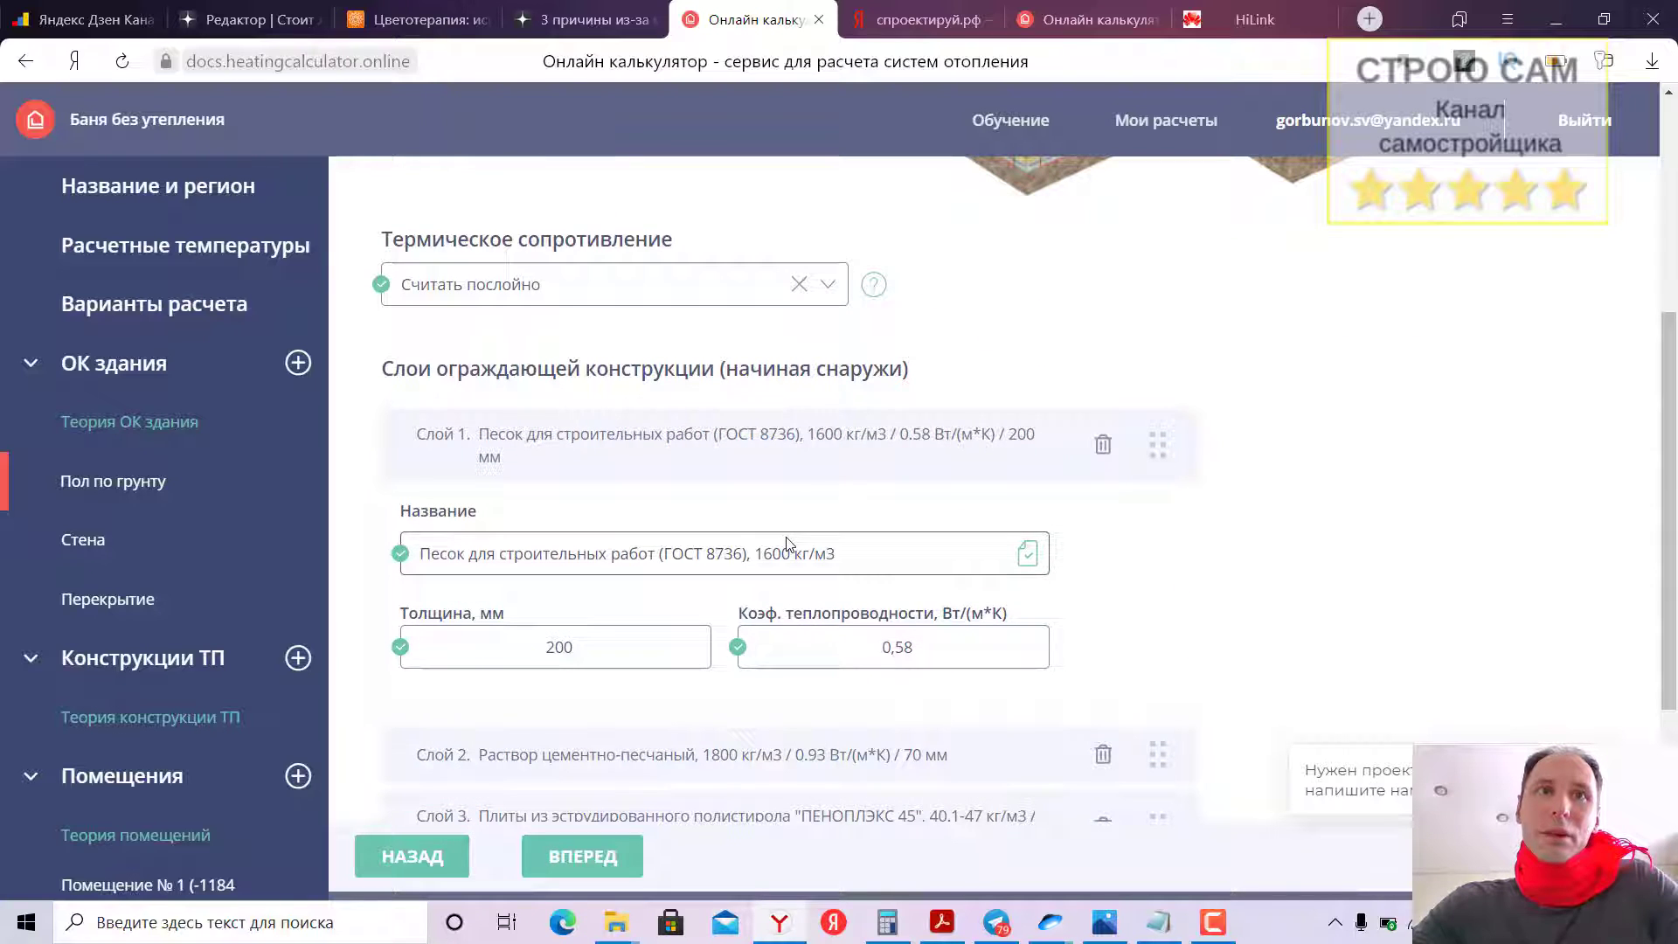
pyautogui.scroll(1, 791, 541)
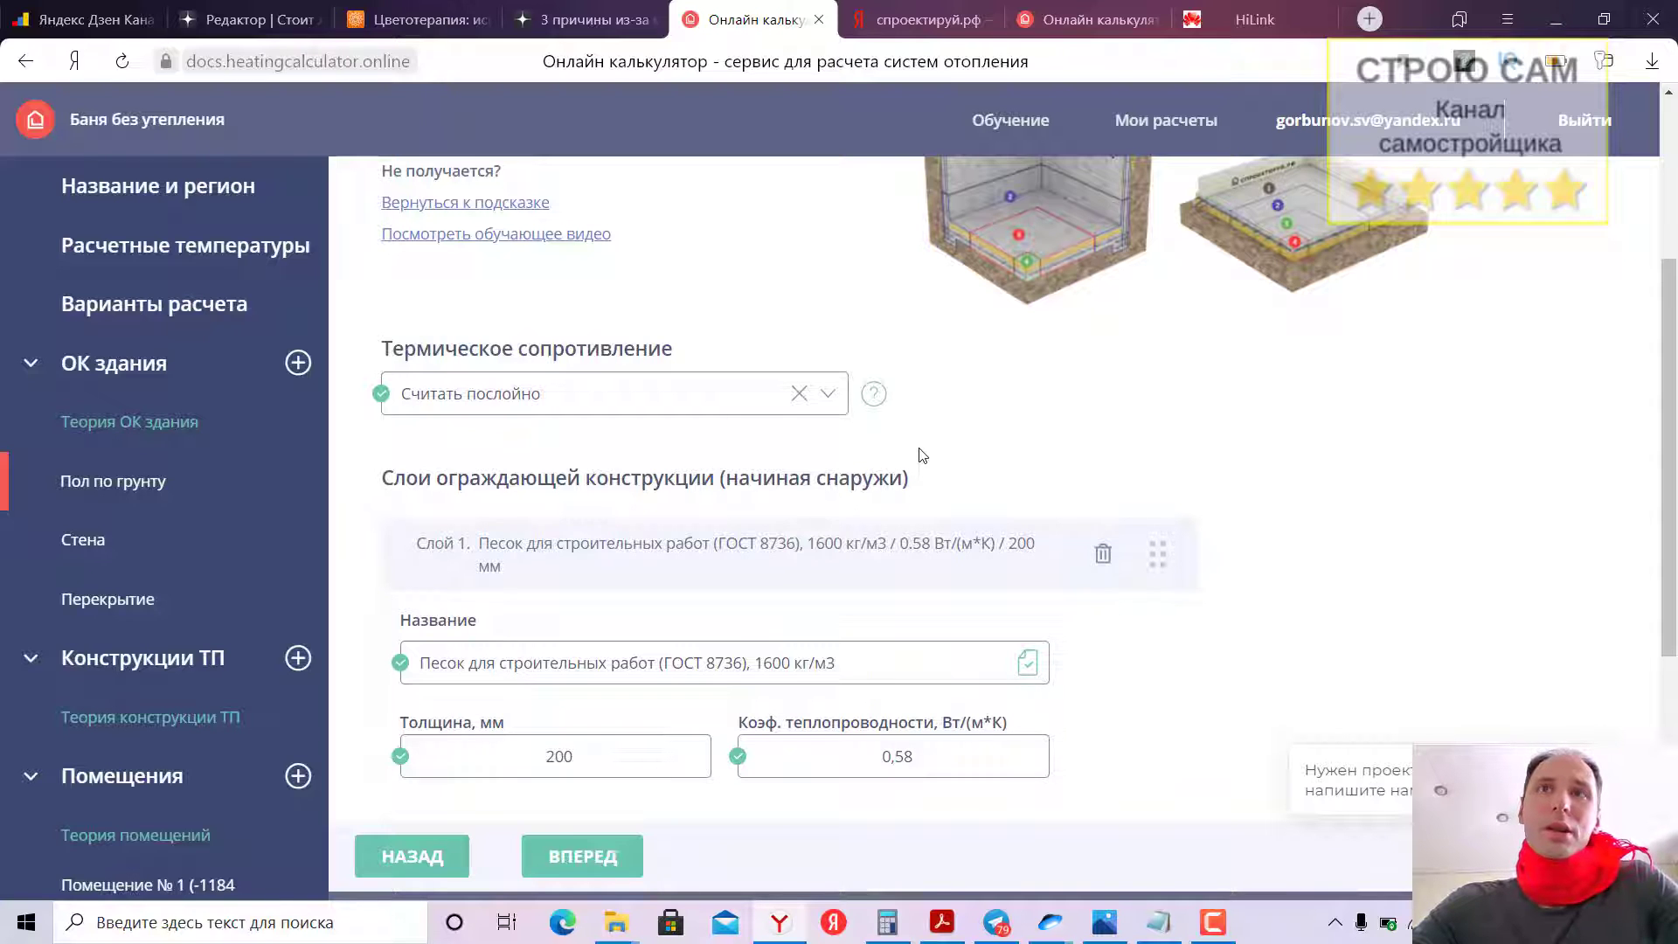
pyautogui.scroll(-2, 922, 454)
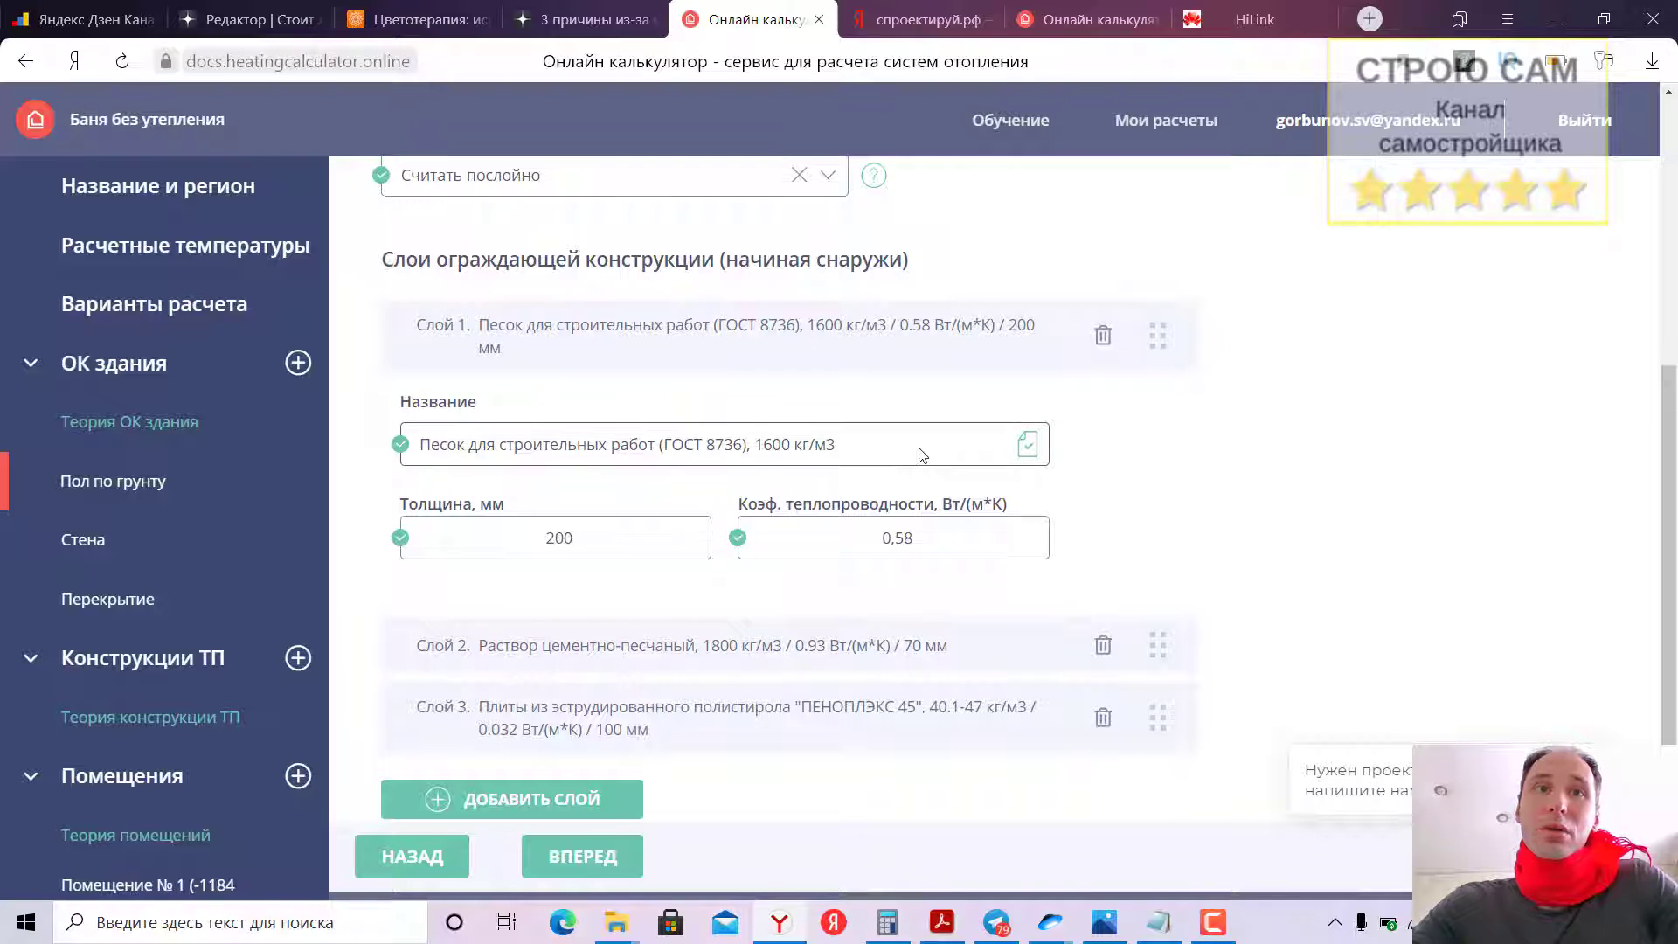
# Expand the cement-sand mortar and "ПЕНОПЛЭКС 45" layers of the ground floor and review their parameters and the structure's overall thermal resistance
pyautogui.click(976, 668)
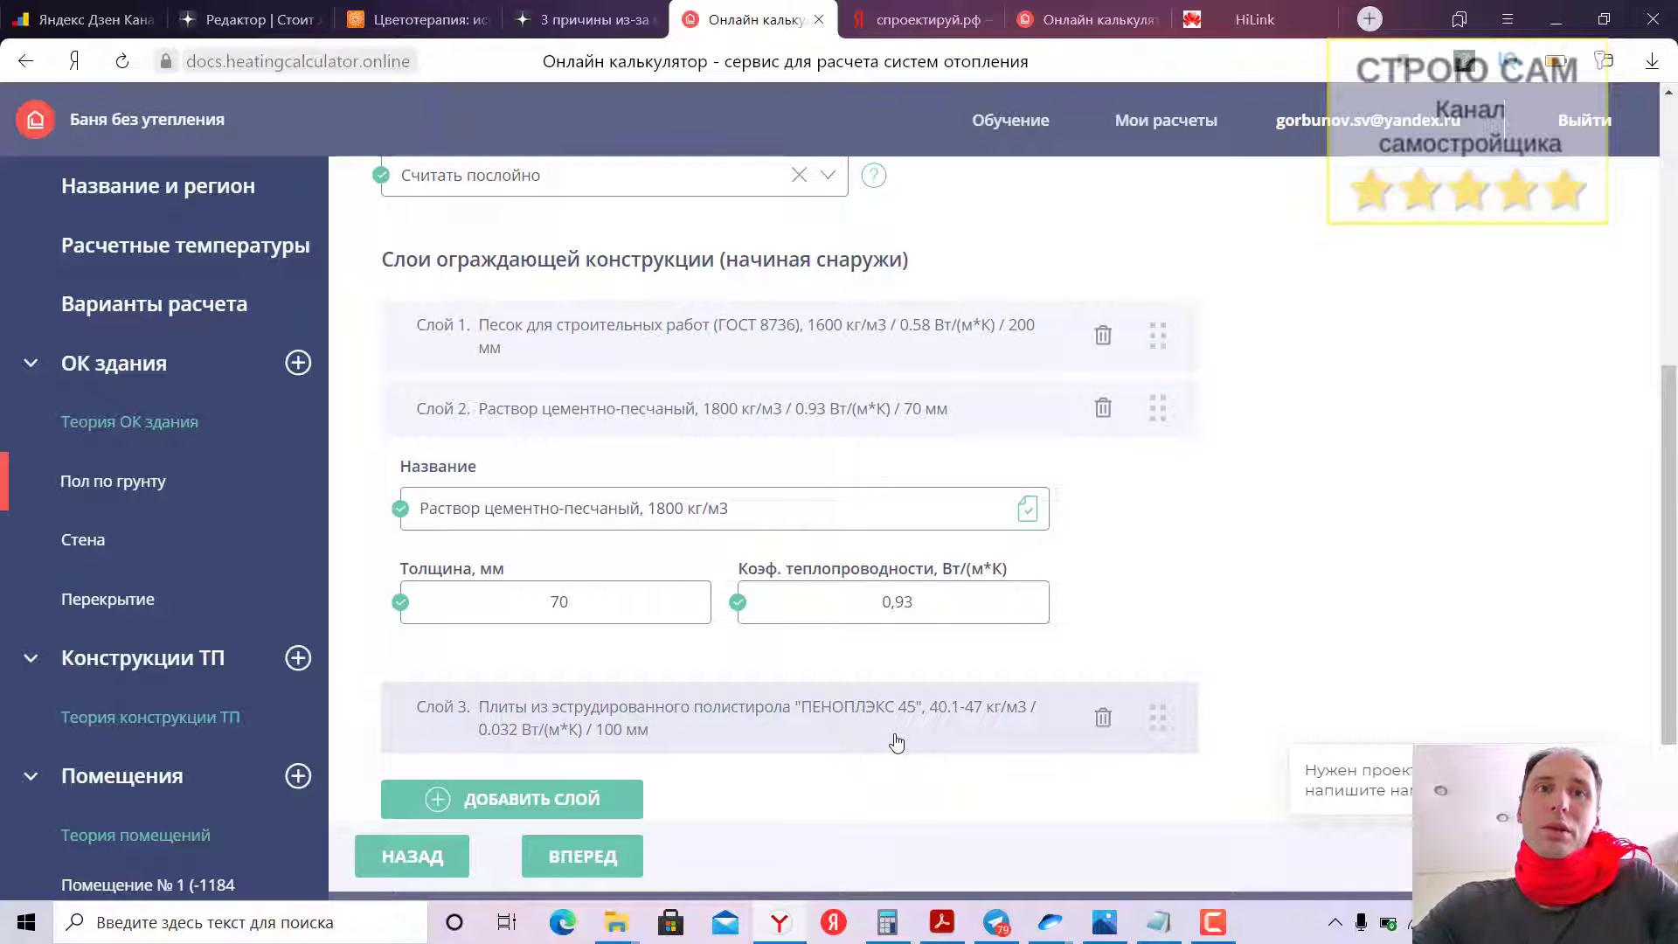
pyautogui.scroll(-1, 896, 742)
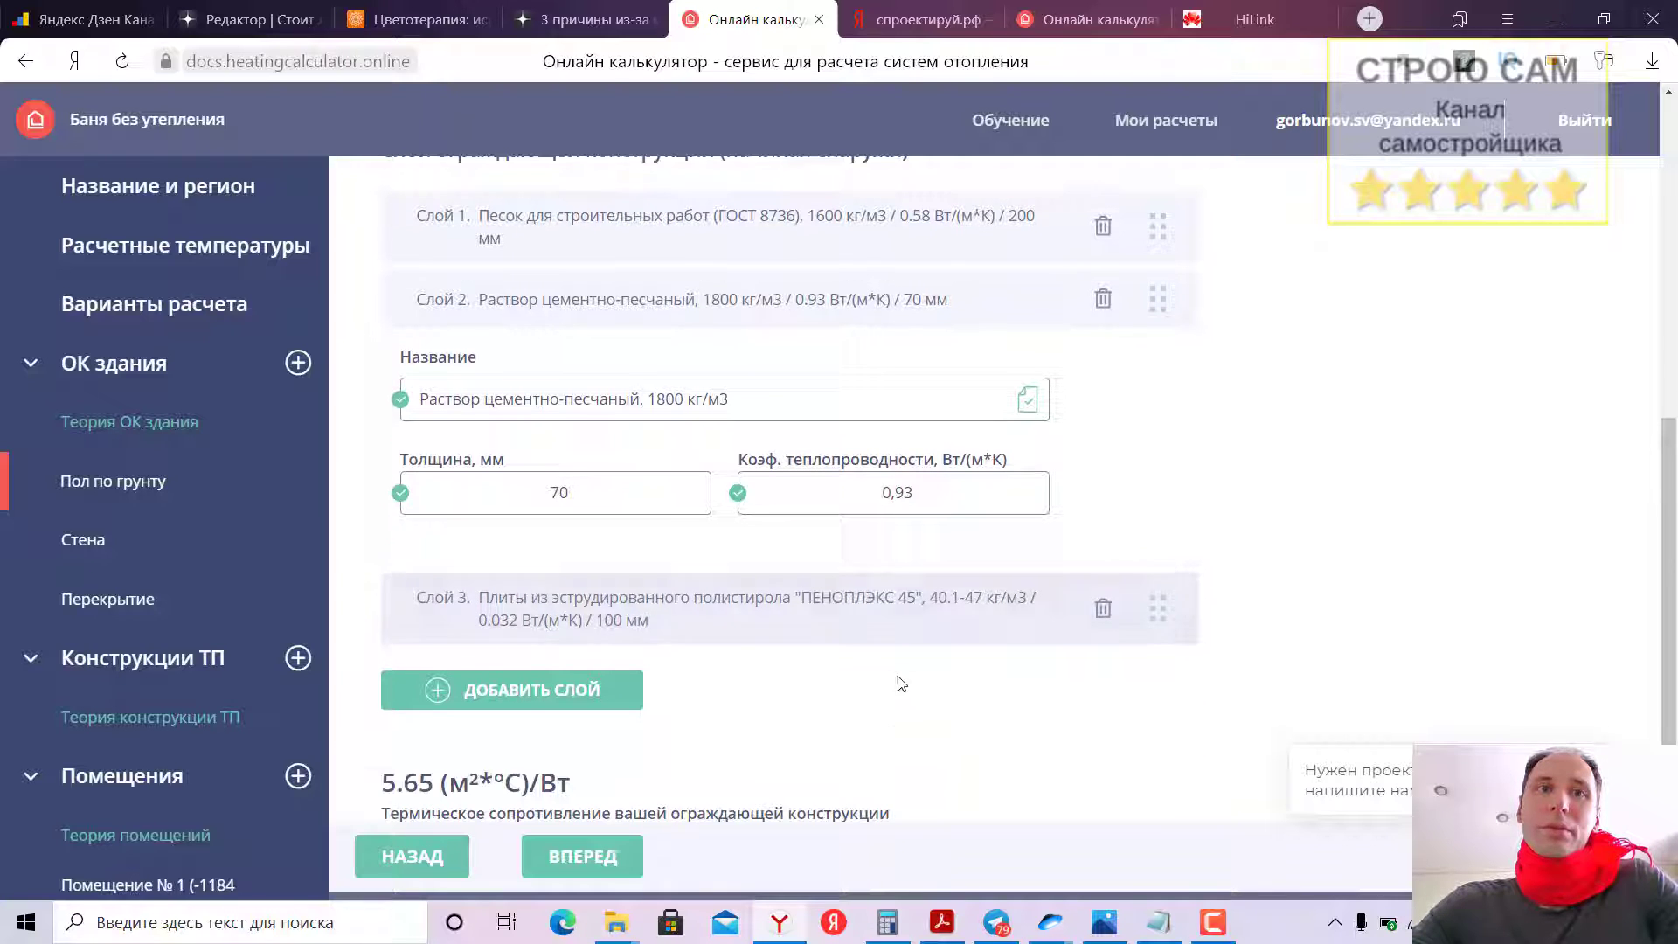
pyautogui.click(890, 625)
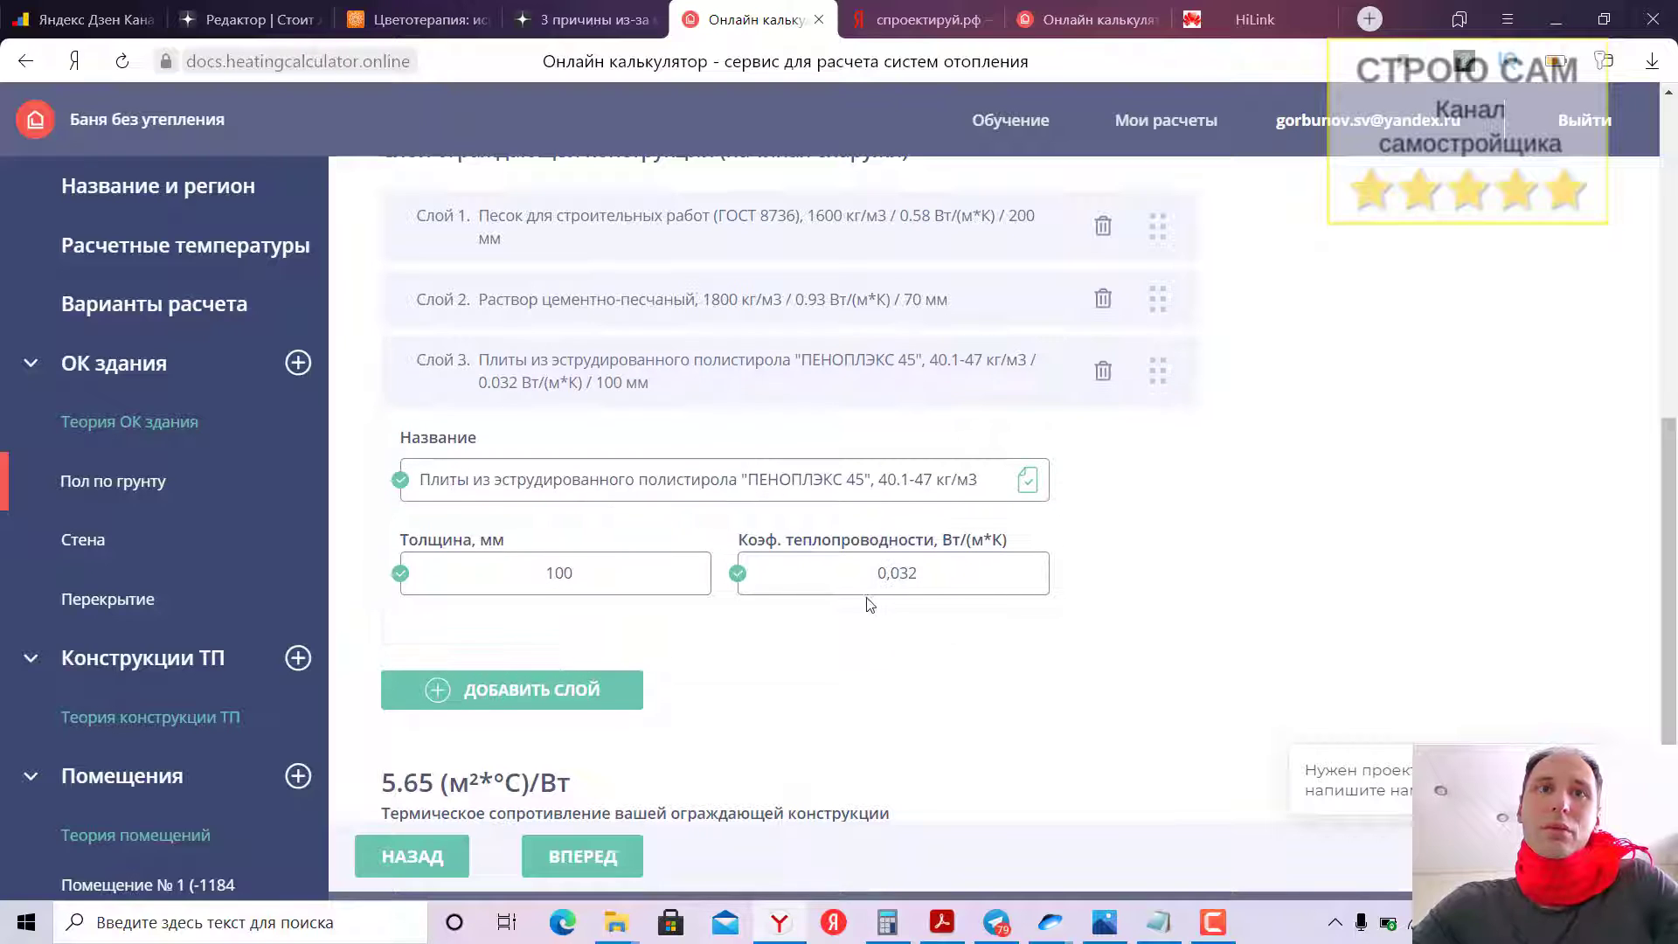
pyautogui.click(585, 574)
pyautogui.click(791, 651)
pyautogui.scroll(-1, 795, 651)
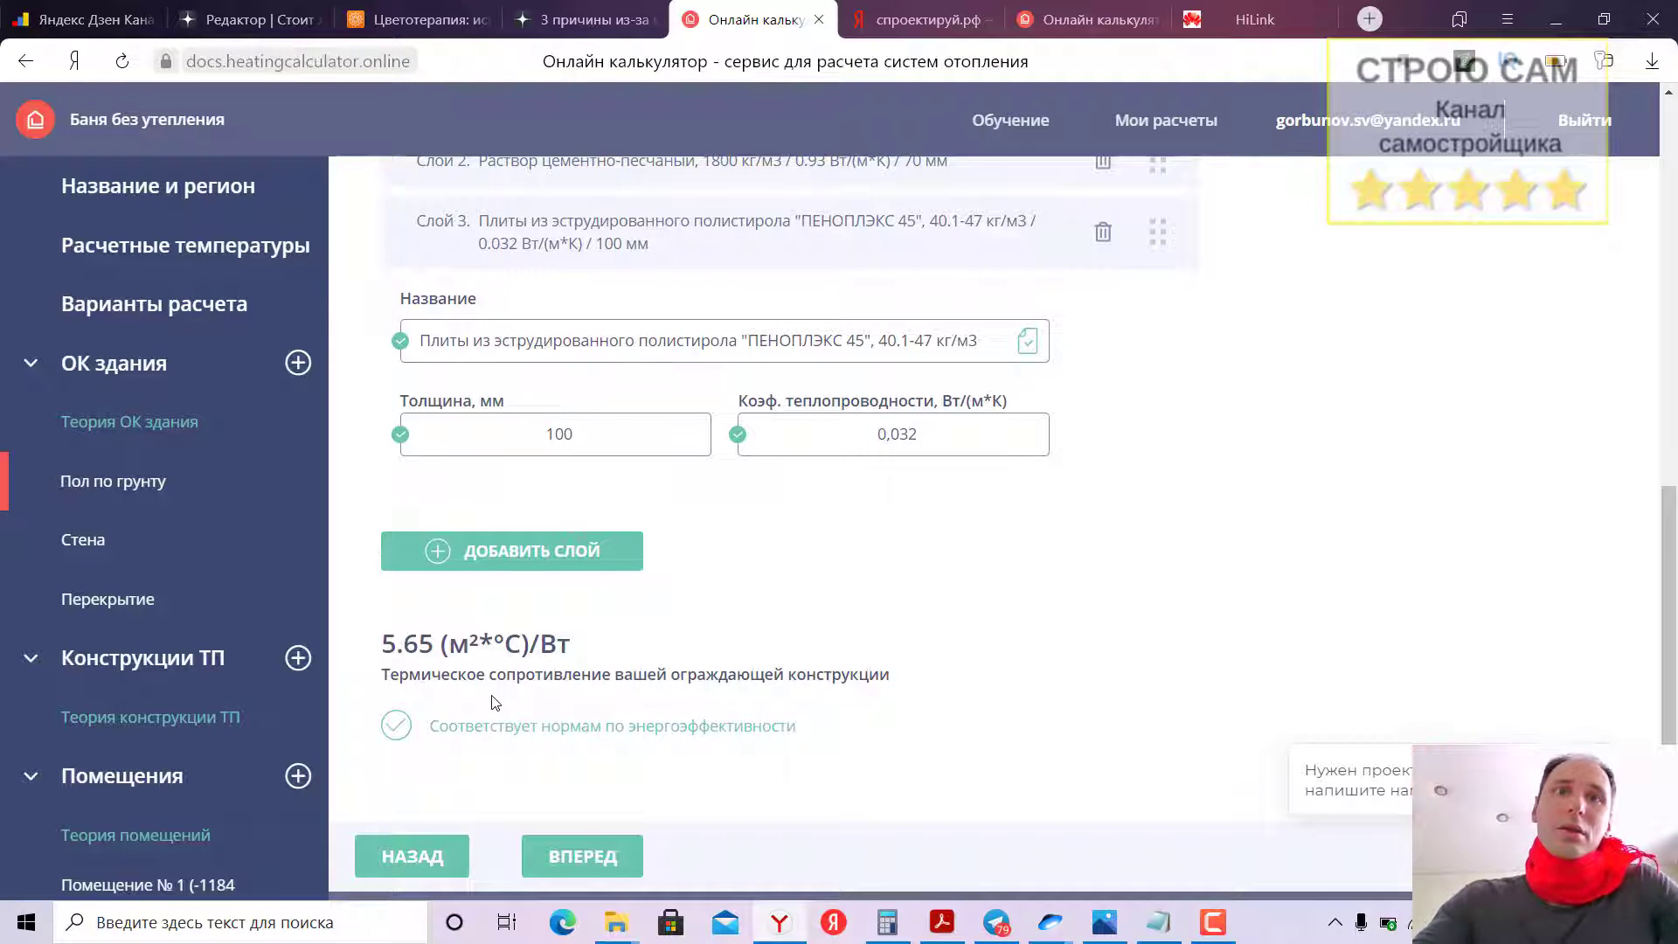
pyautogui.scroll(8, 766, 641)
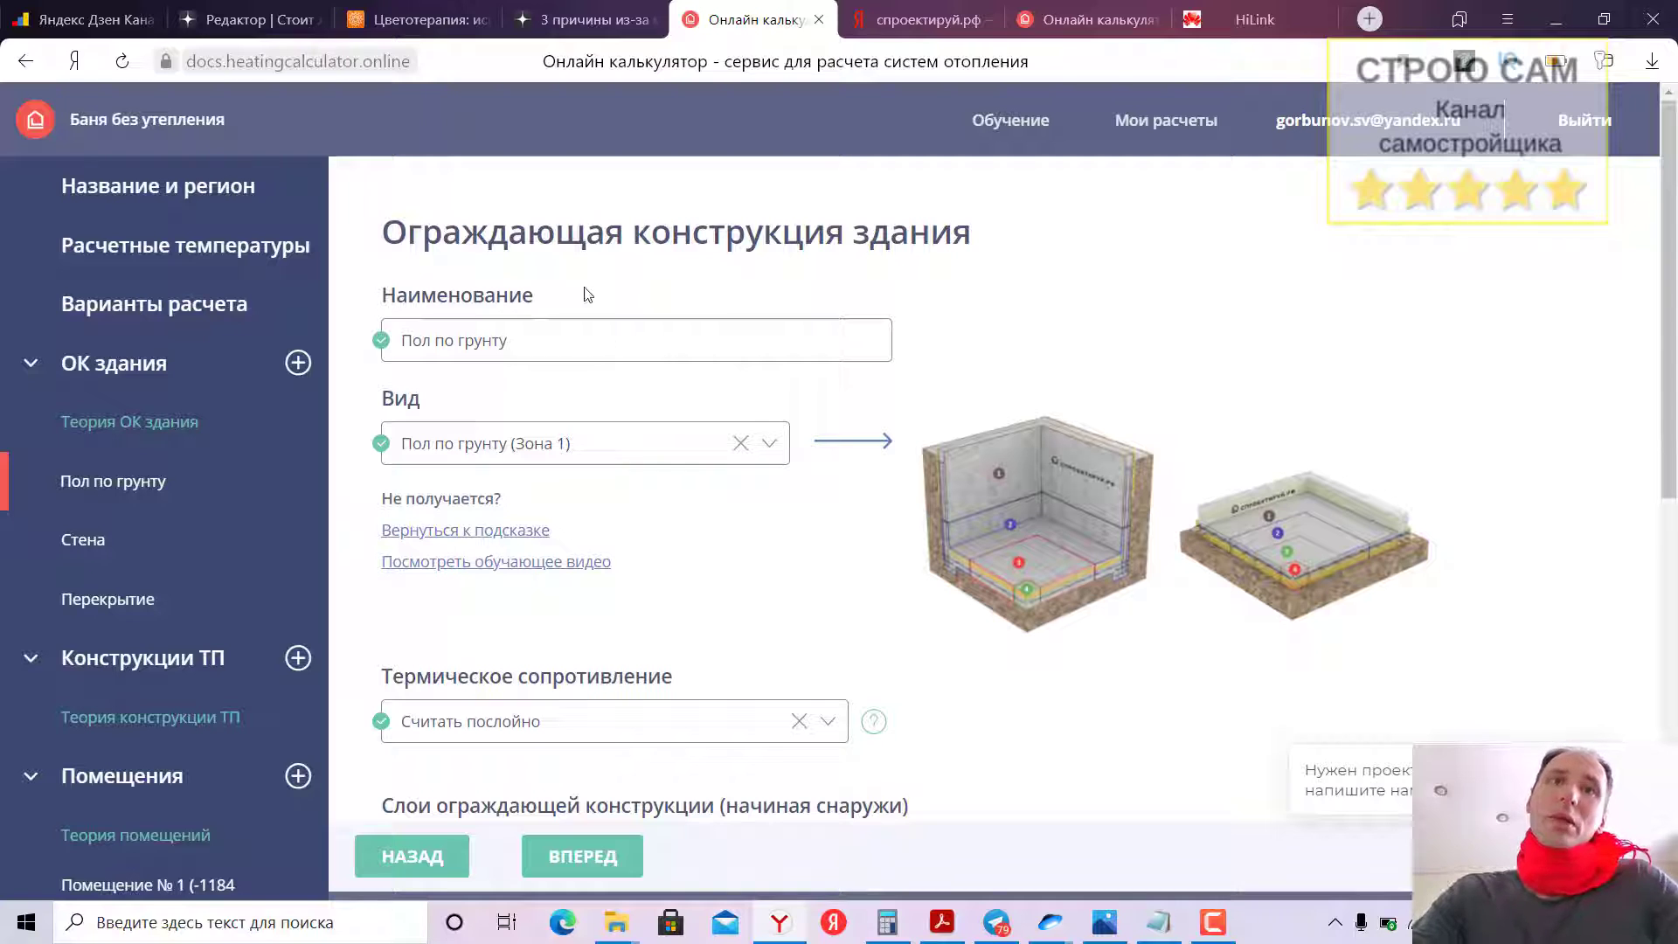
# Advance to the "Стена" structure and review the available structure types and thermal resistance options without changing them
pyautogui.click(611, 866)
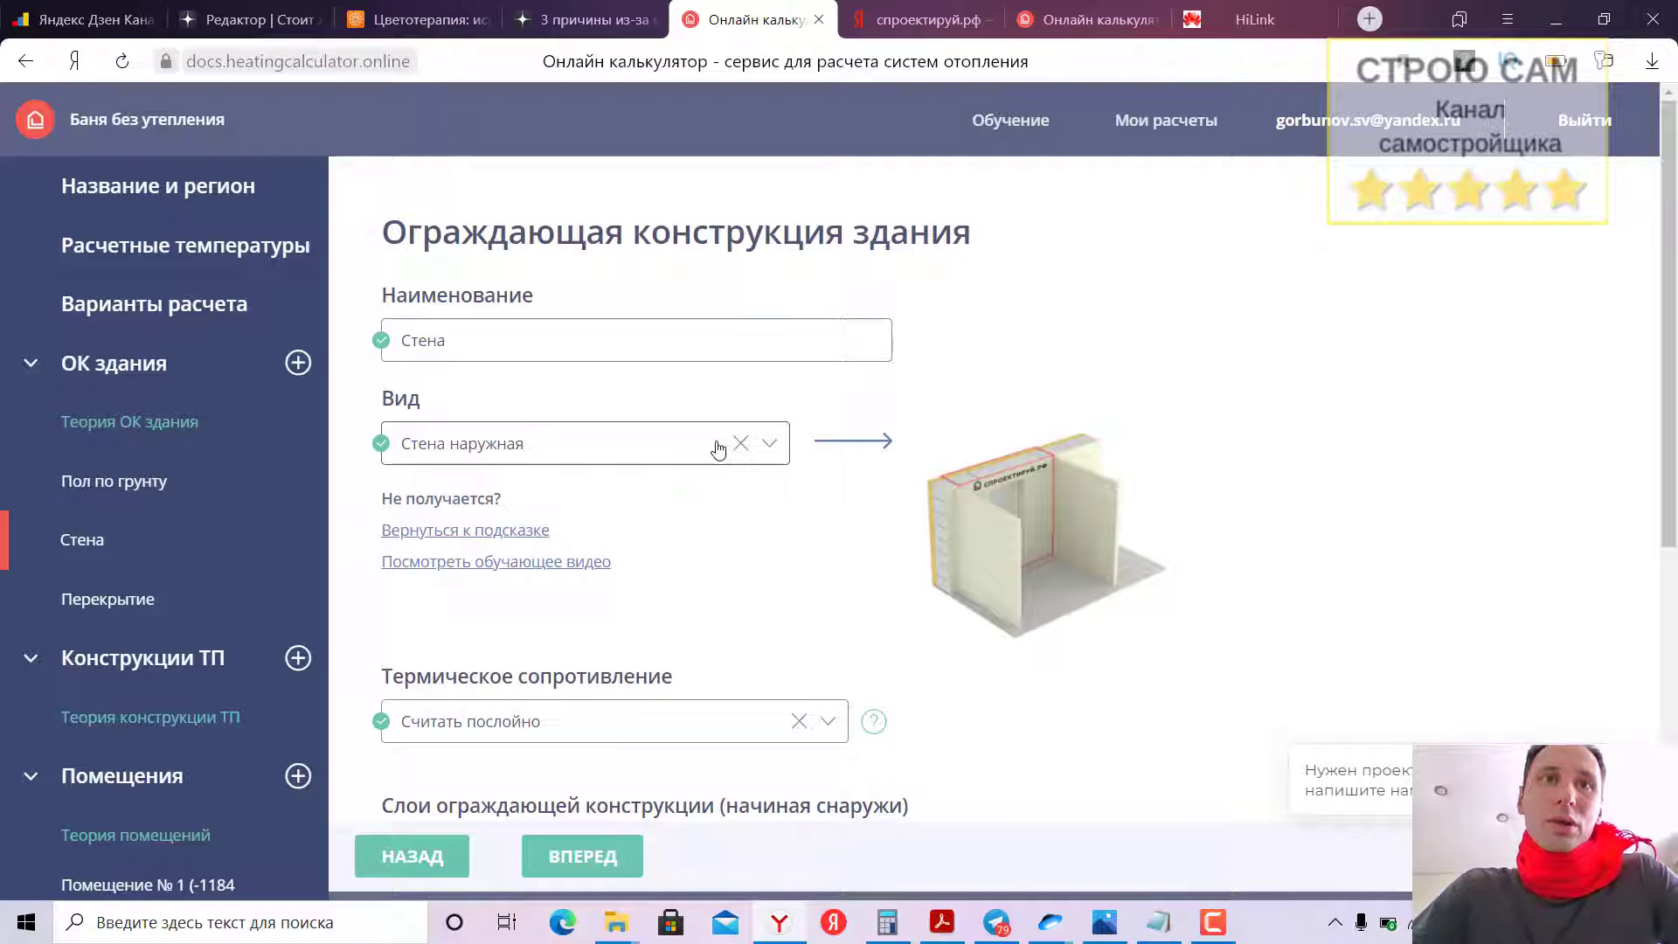
pyautogui.click(769, 445)
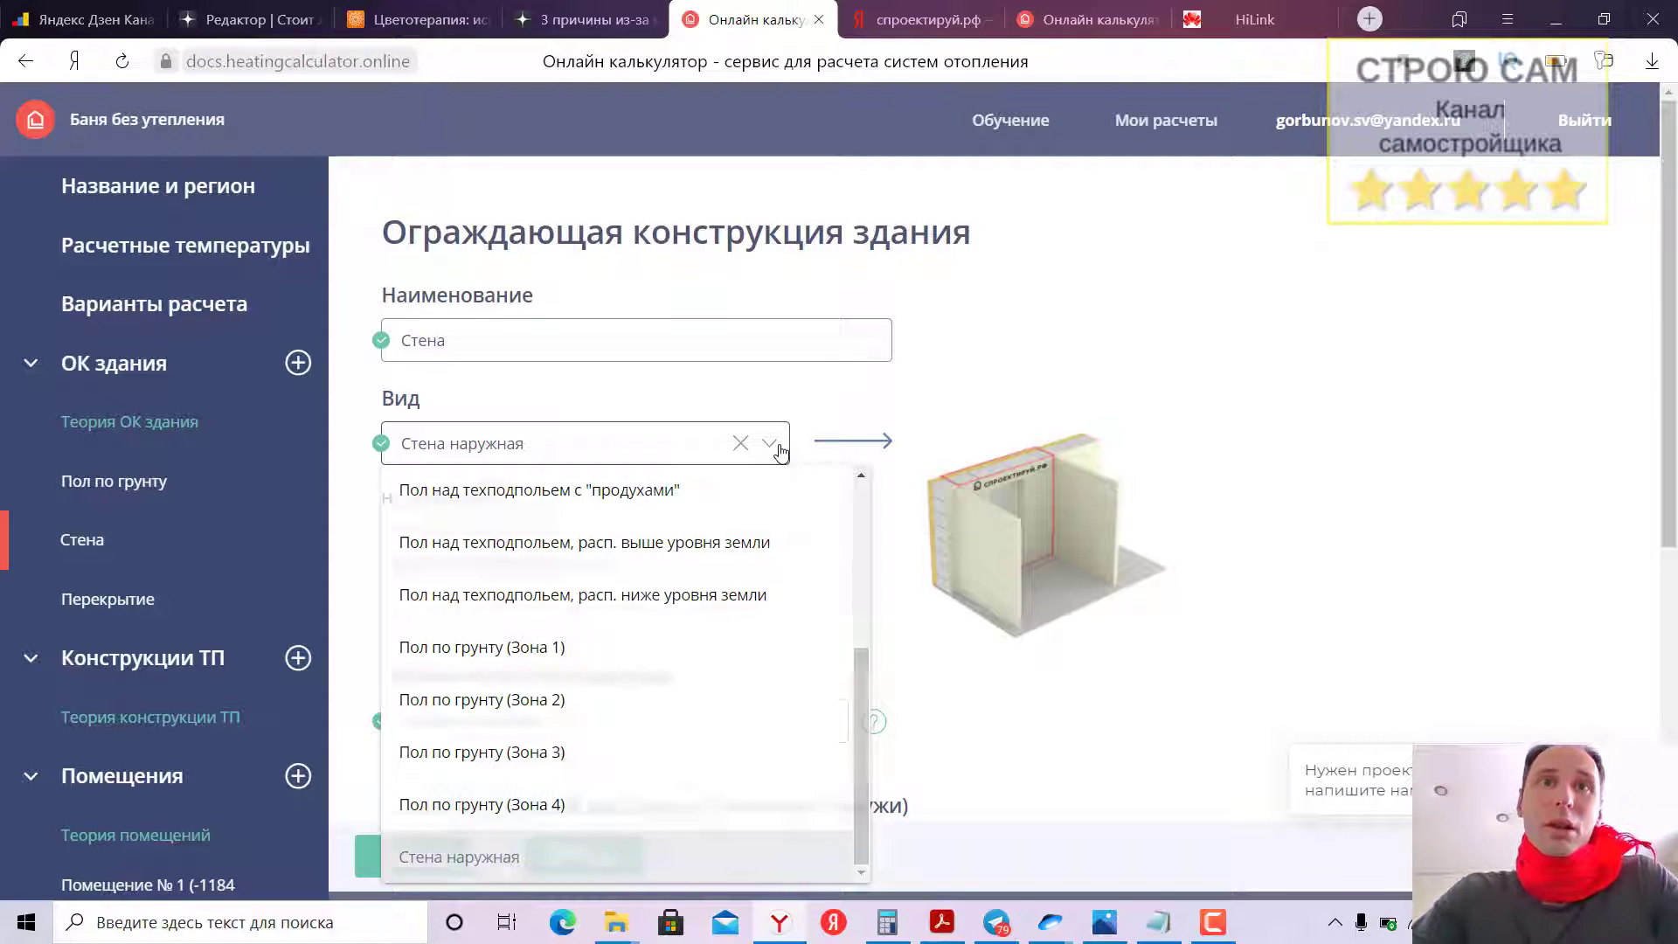
pyautogui.click(780, 449)
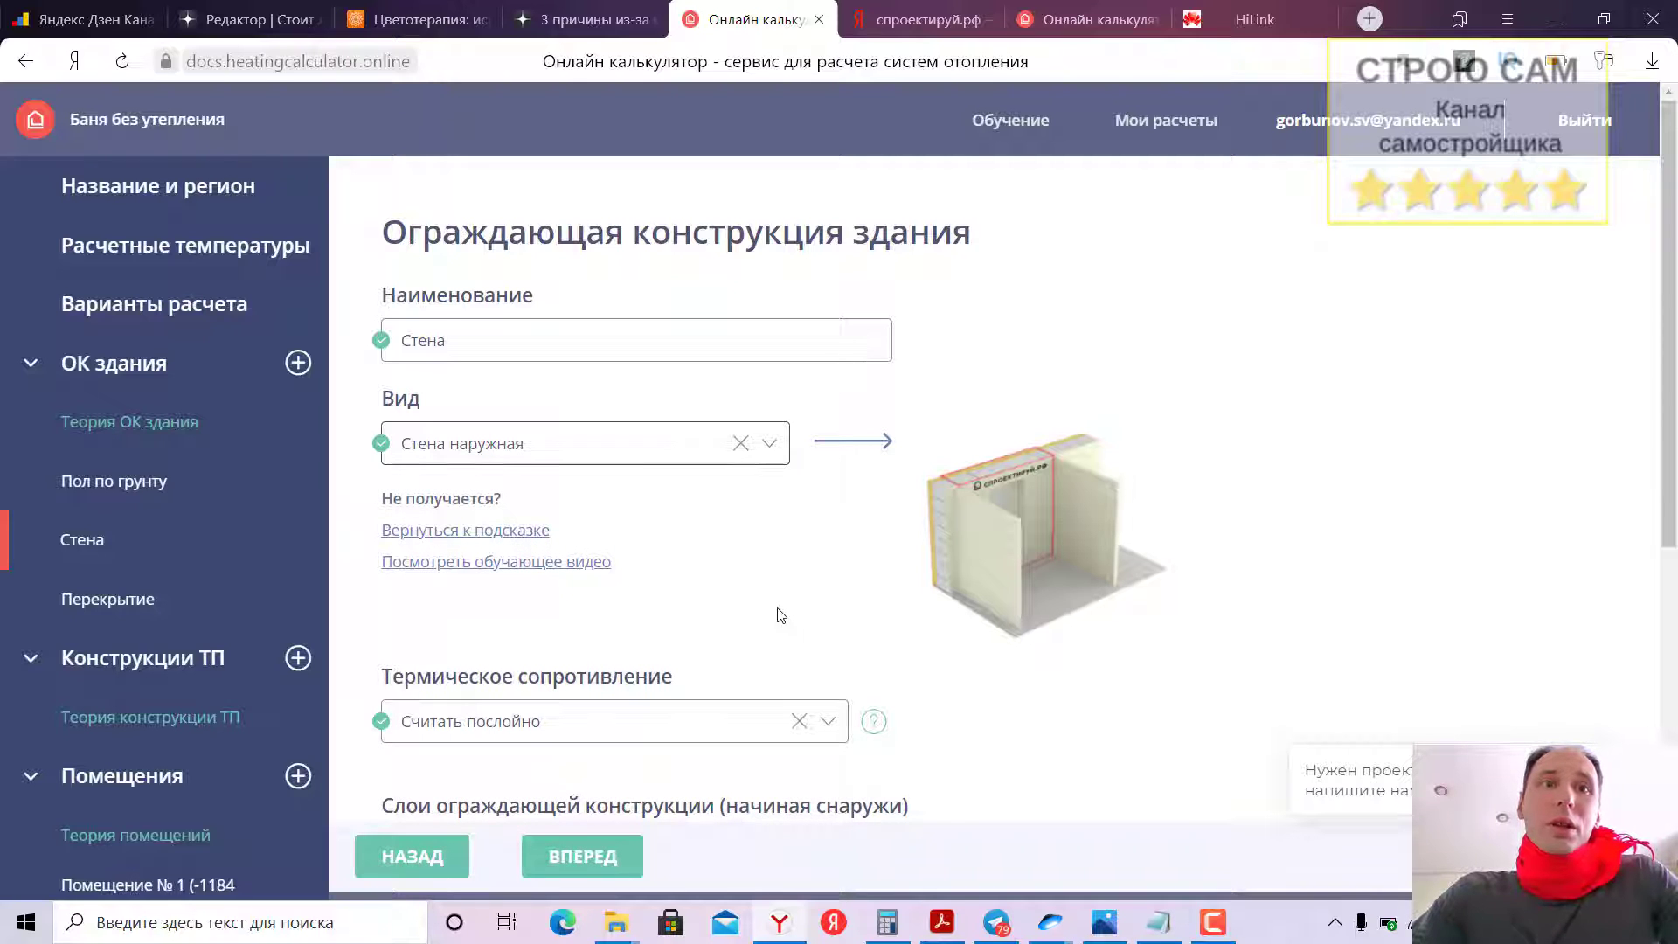
pyautogui.scroll(-3, 780, 615)
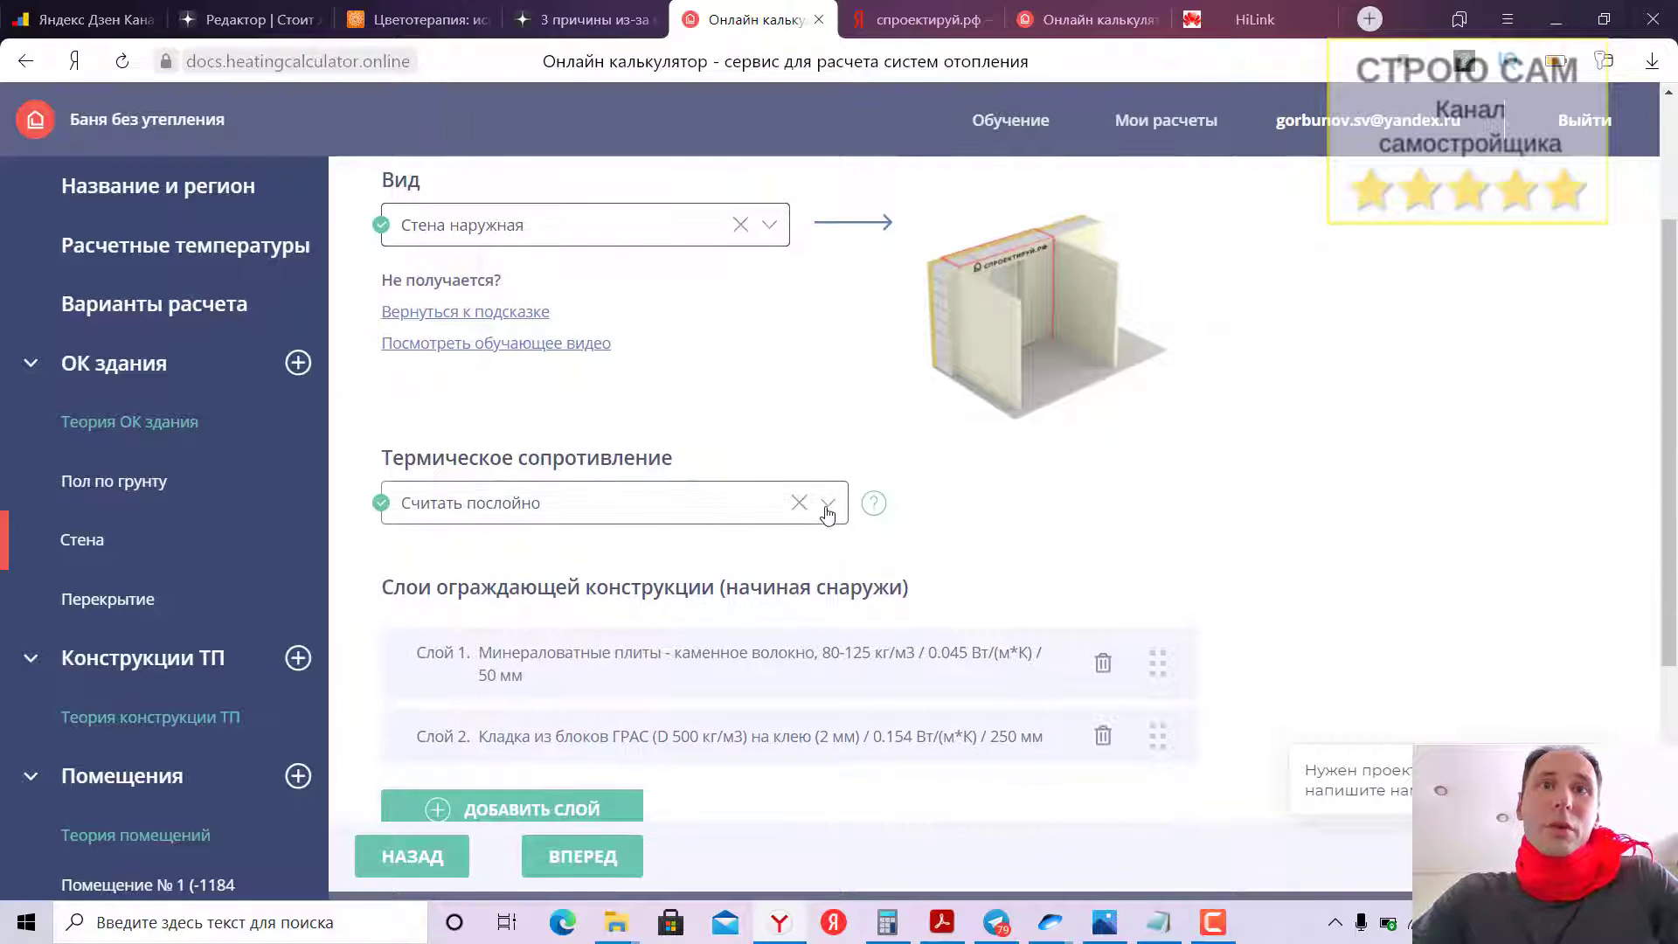
pyautogui.click(827, 507)
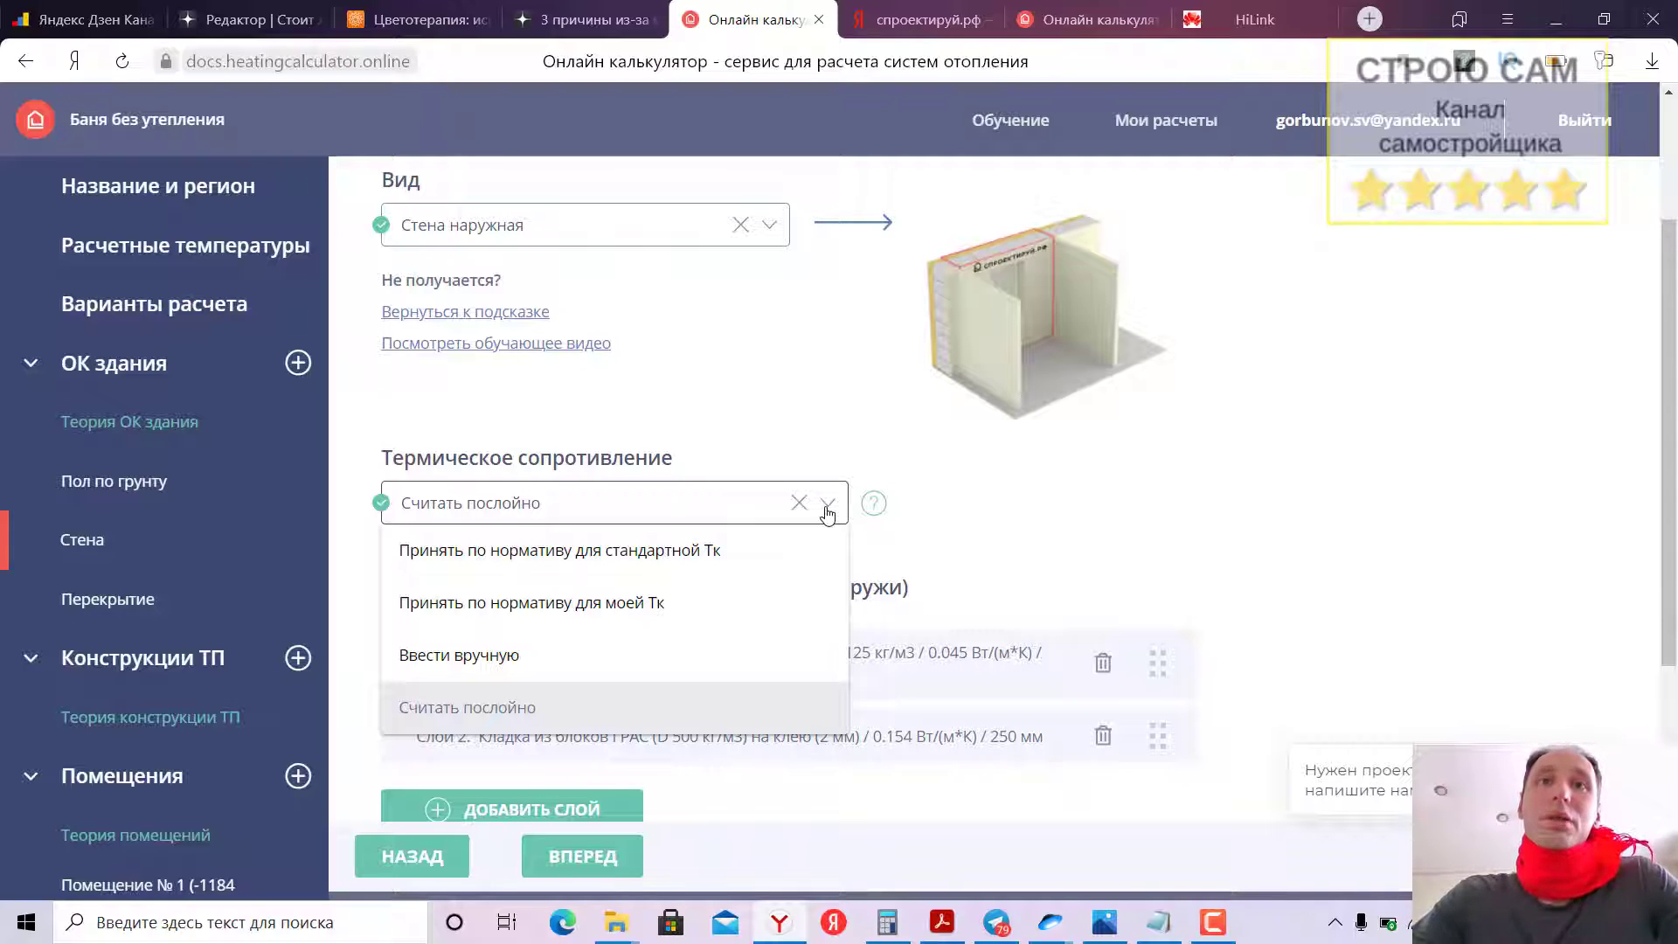
pyautogui.click(827, 513)
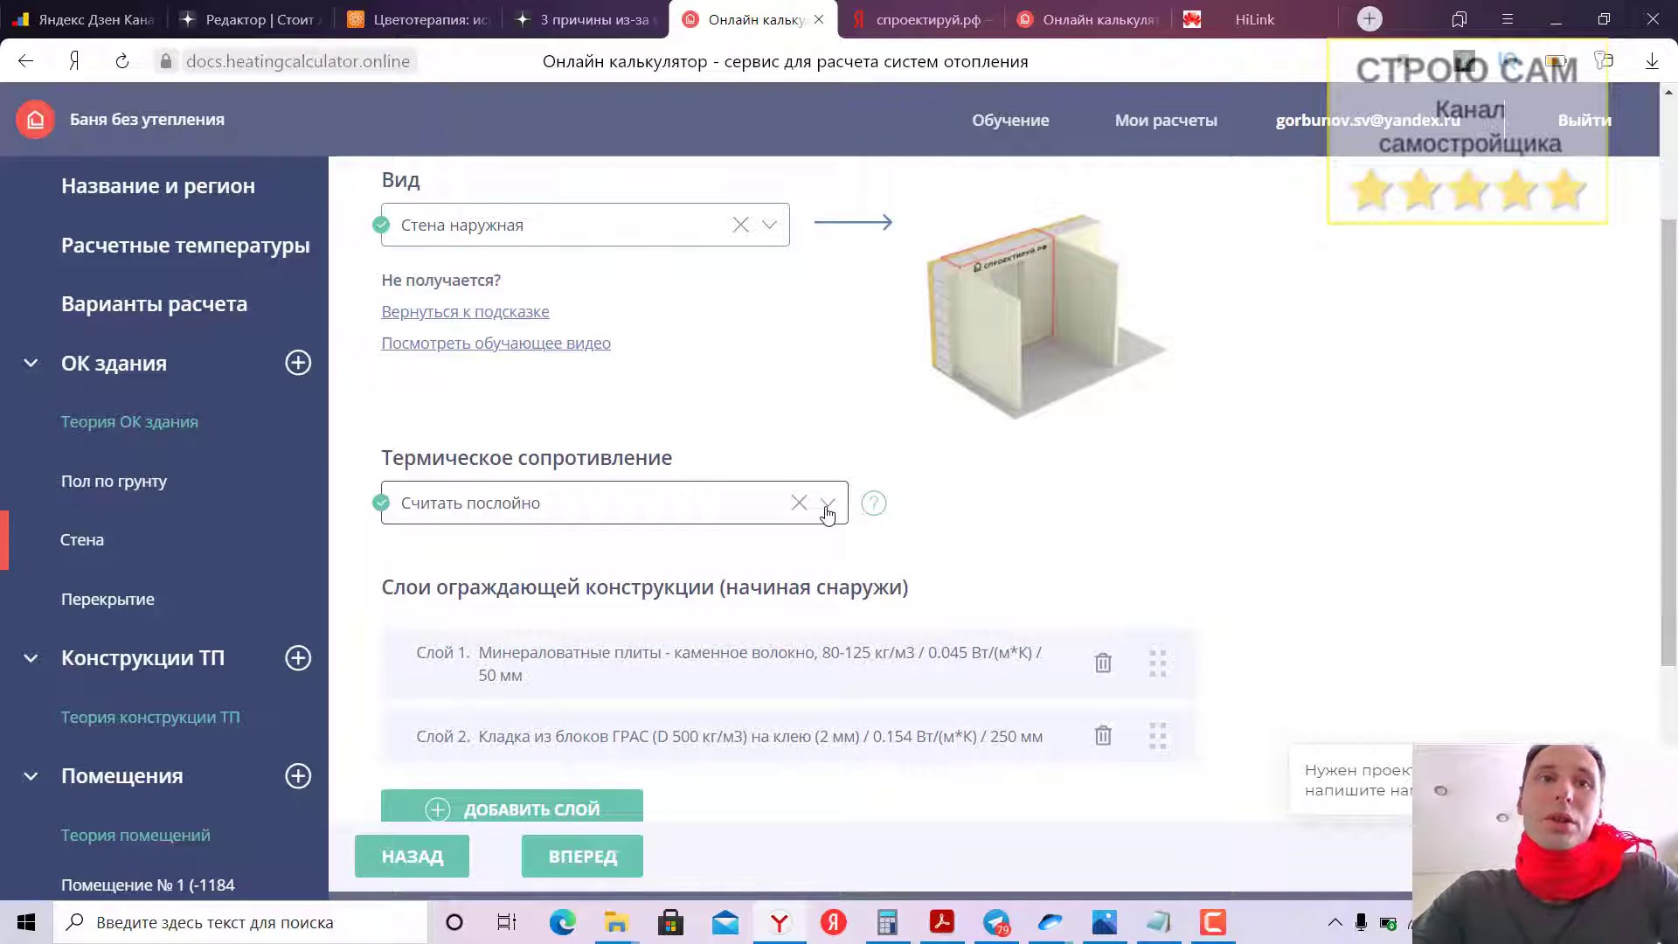
# Delete the 50 mm mineral wool layer from the "Стена" structure and check the wall's thermal resistance
pyautogui.scroll(-1, 827, 513)
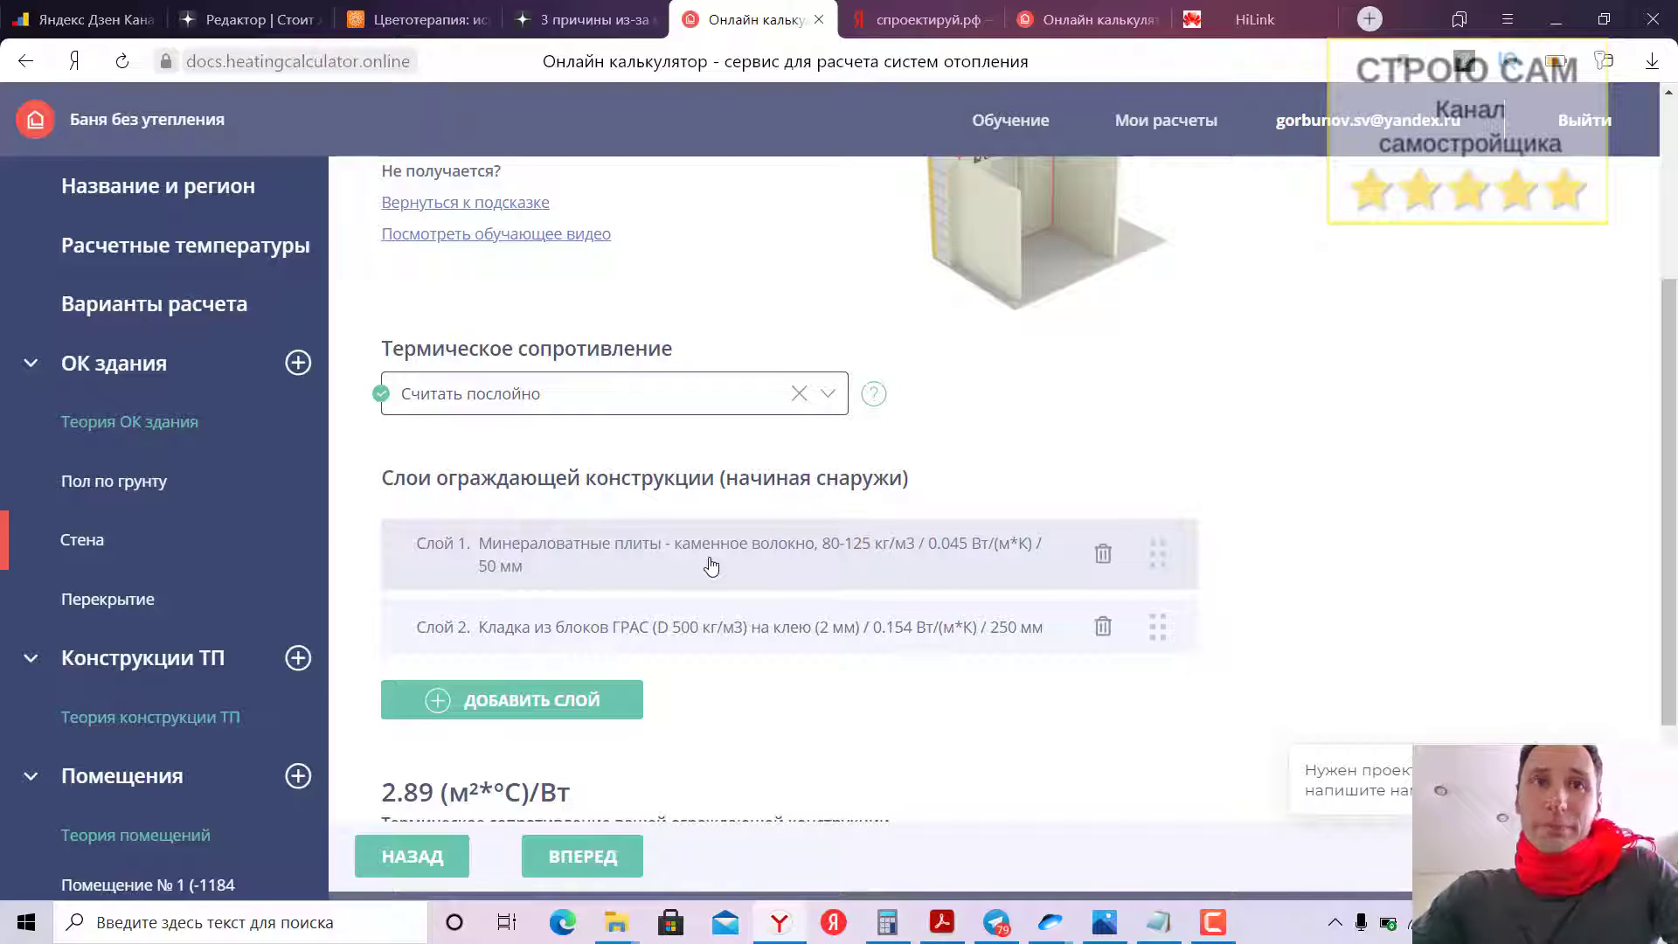
pyautogui.click(1103, 559)
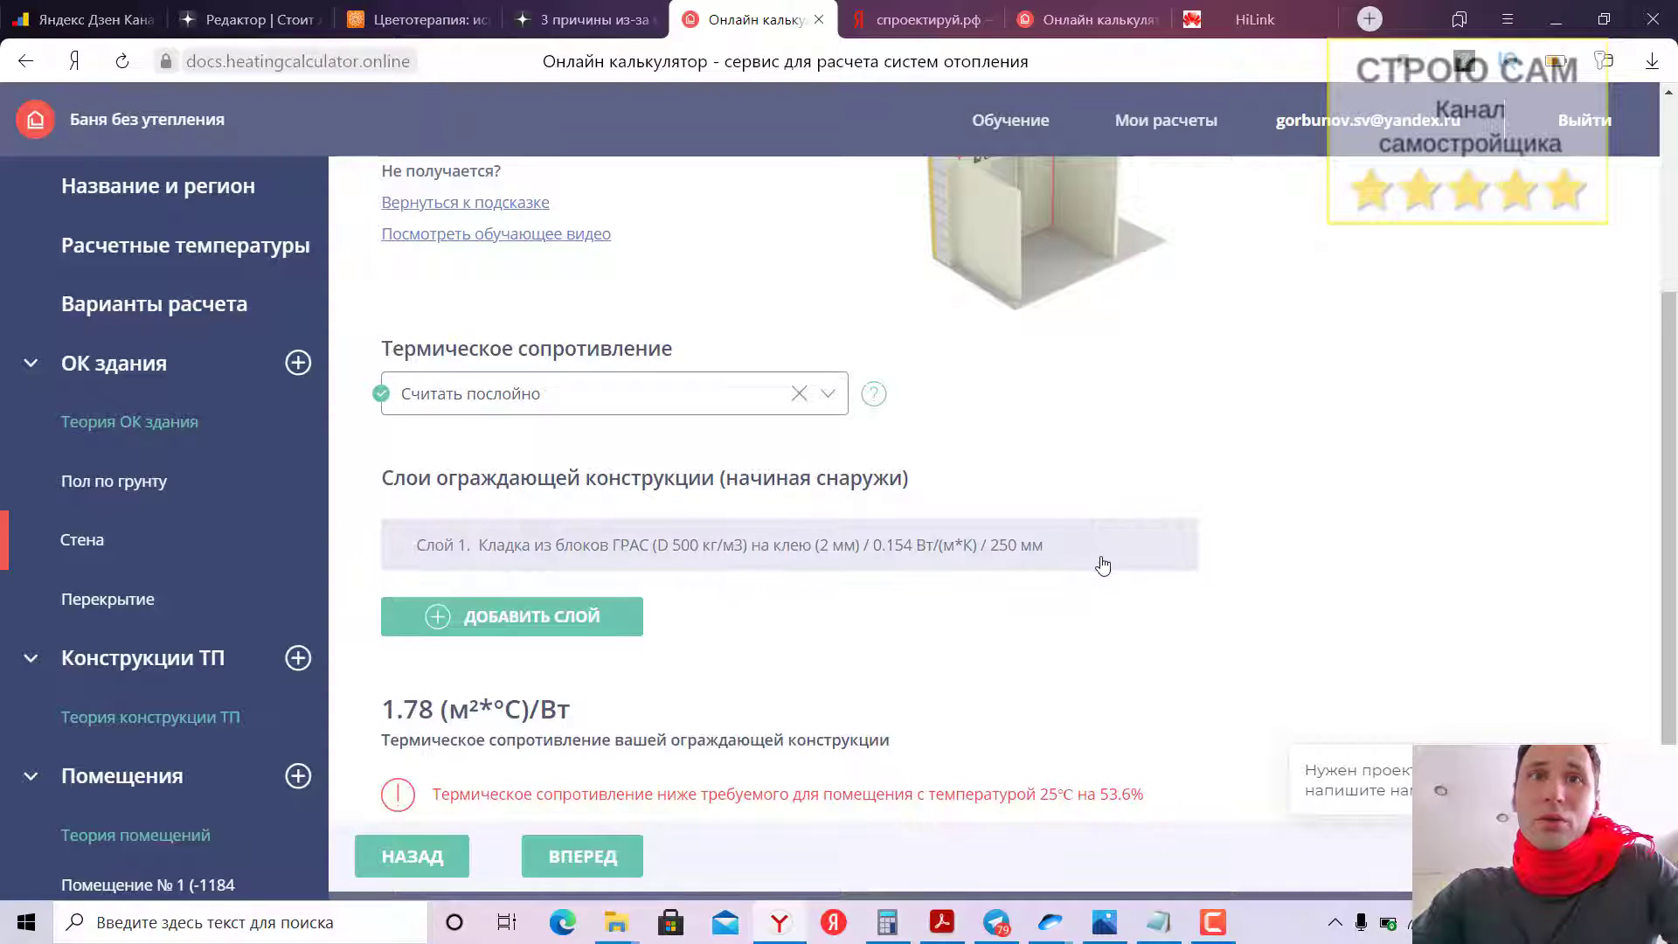
pyautogui.scroll(-1, 933, 616)
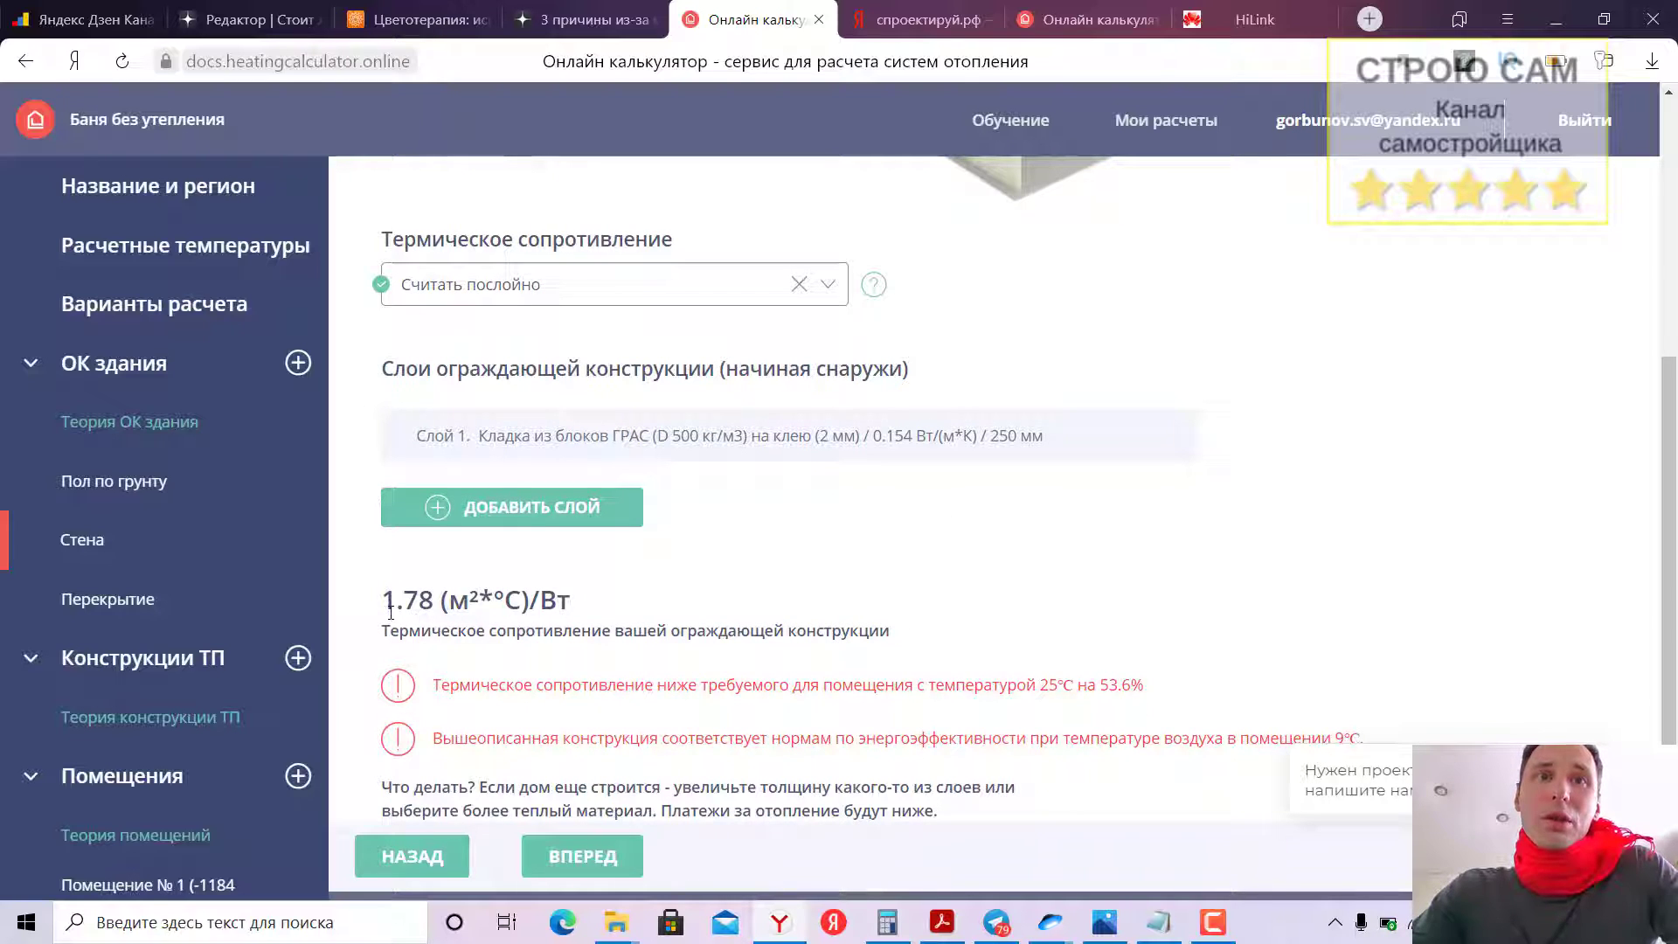
# Review the wall's type, block masonry layer and energy-efficiency assessment without insulation
pyautogui.scroll(4, 391, 612)
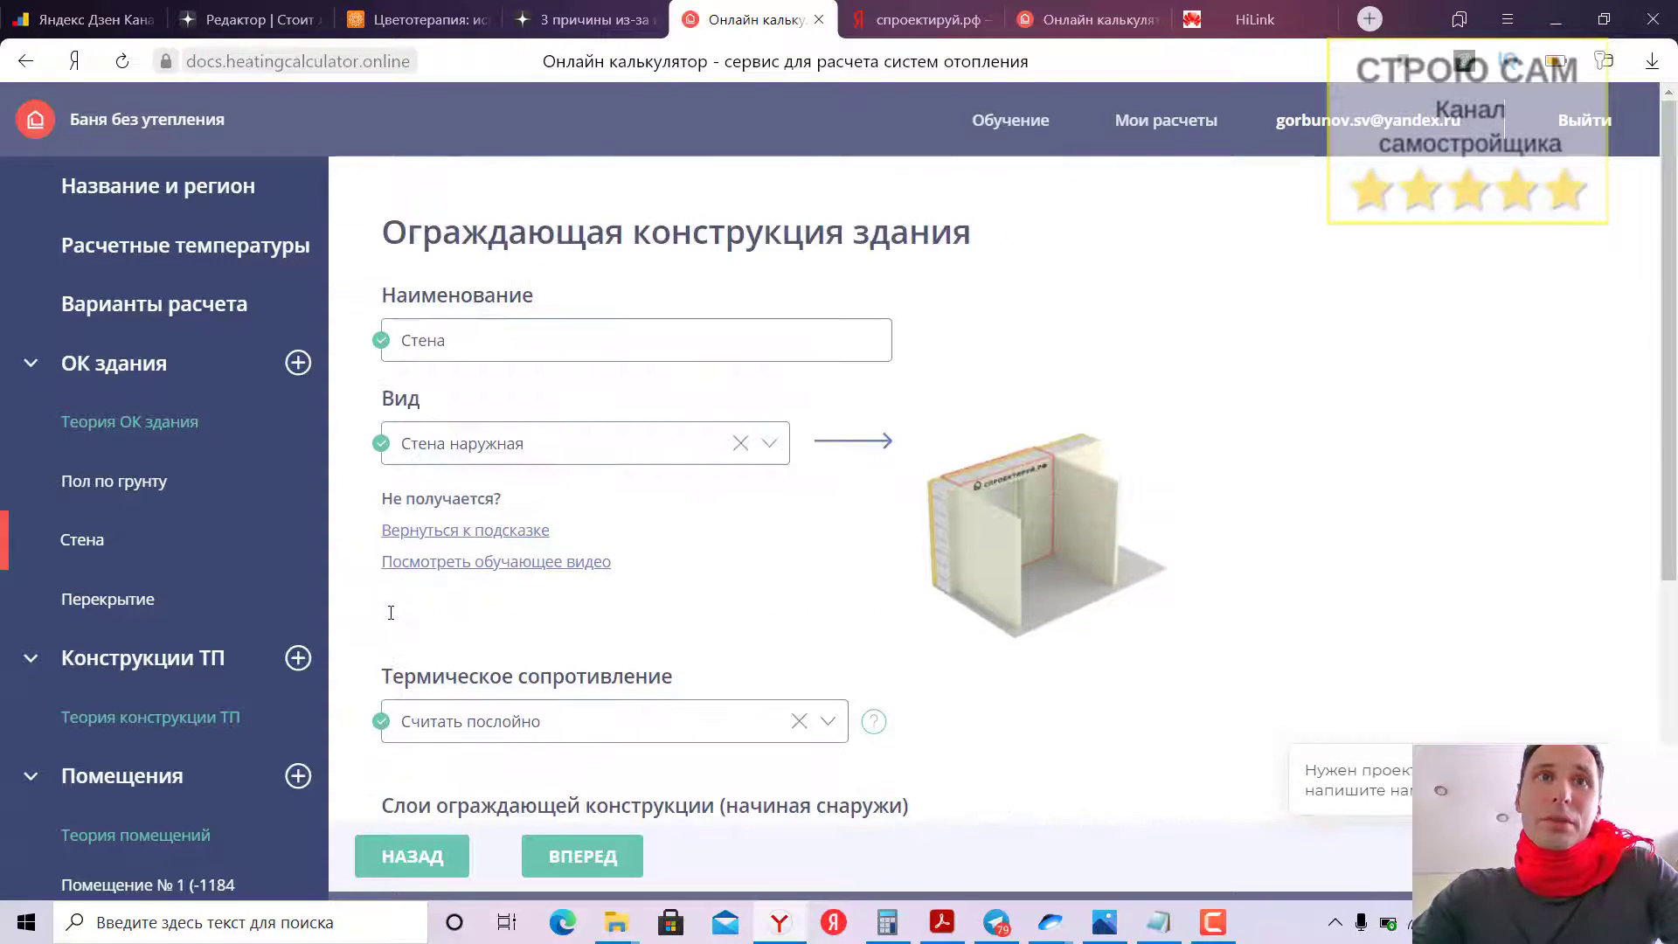
pyautogui.scroll(-5, 391, 612)
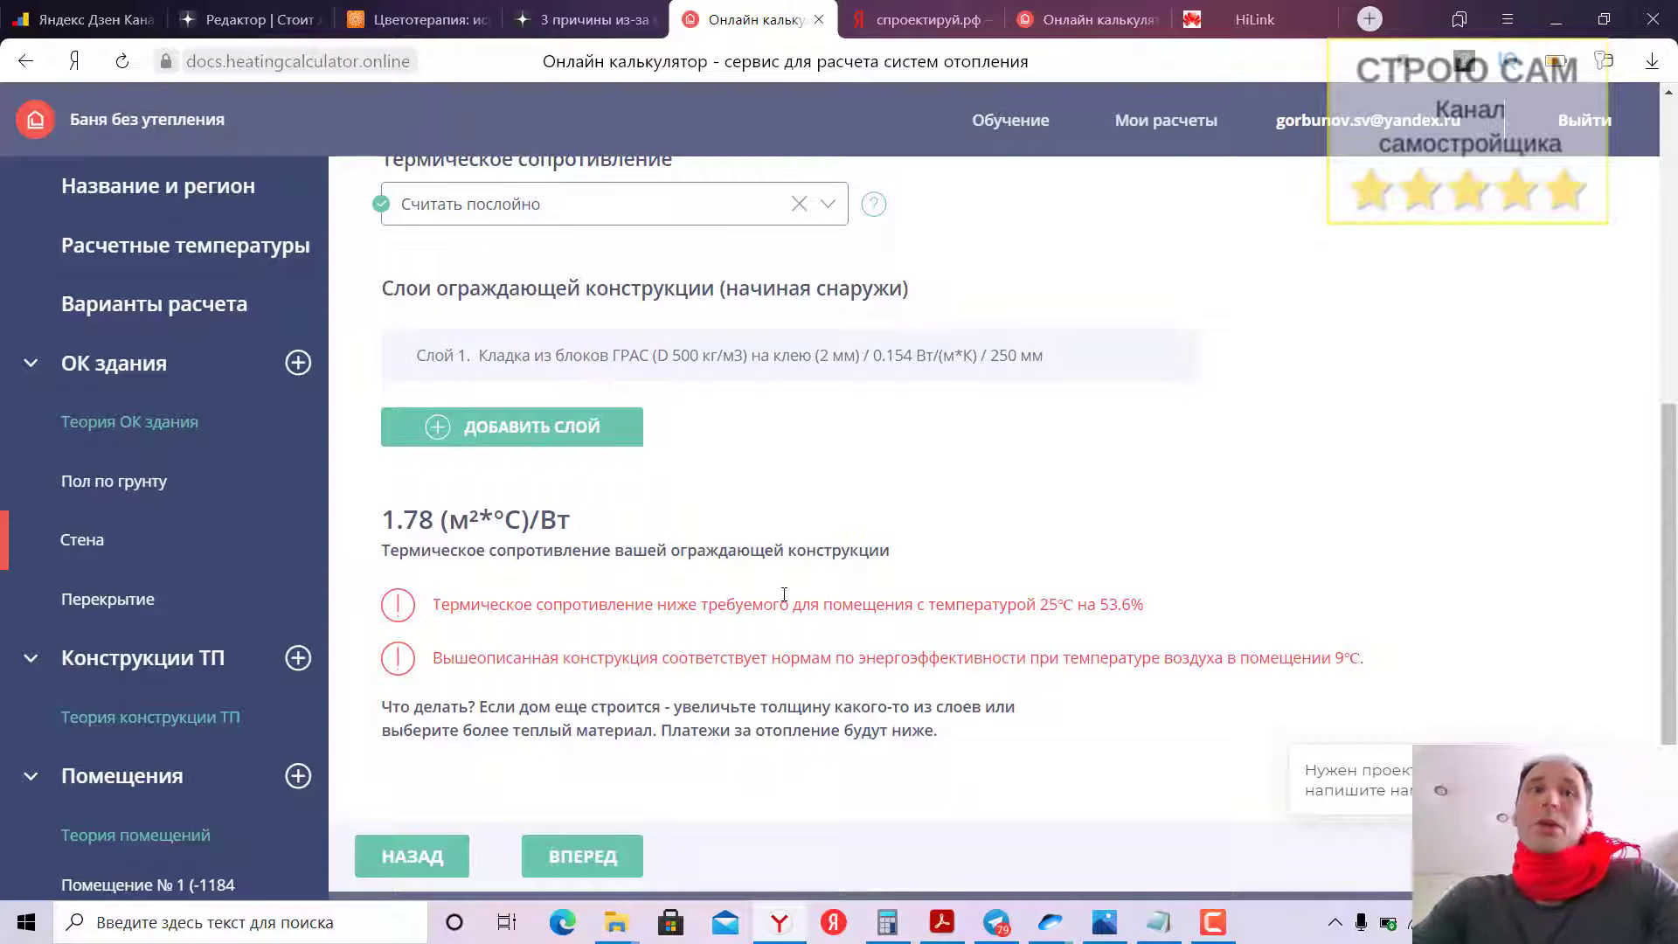
pyautogui.scroll(4, 818, 596)
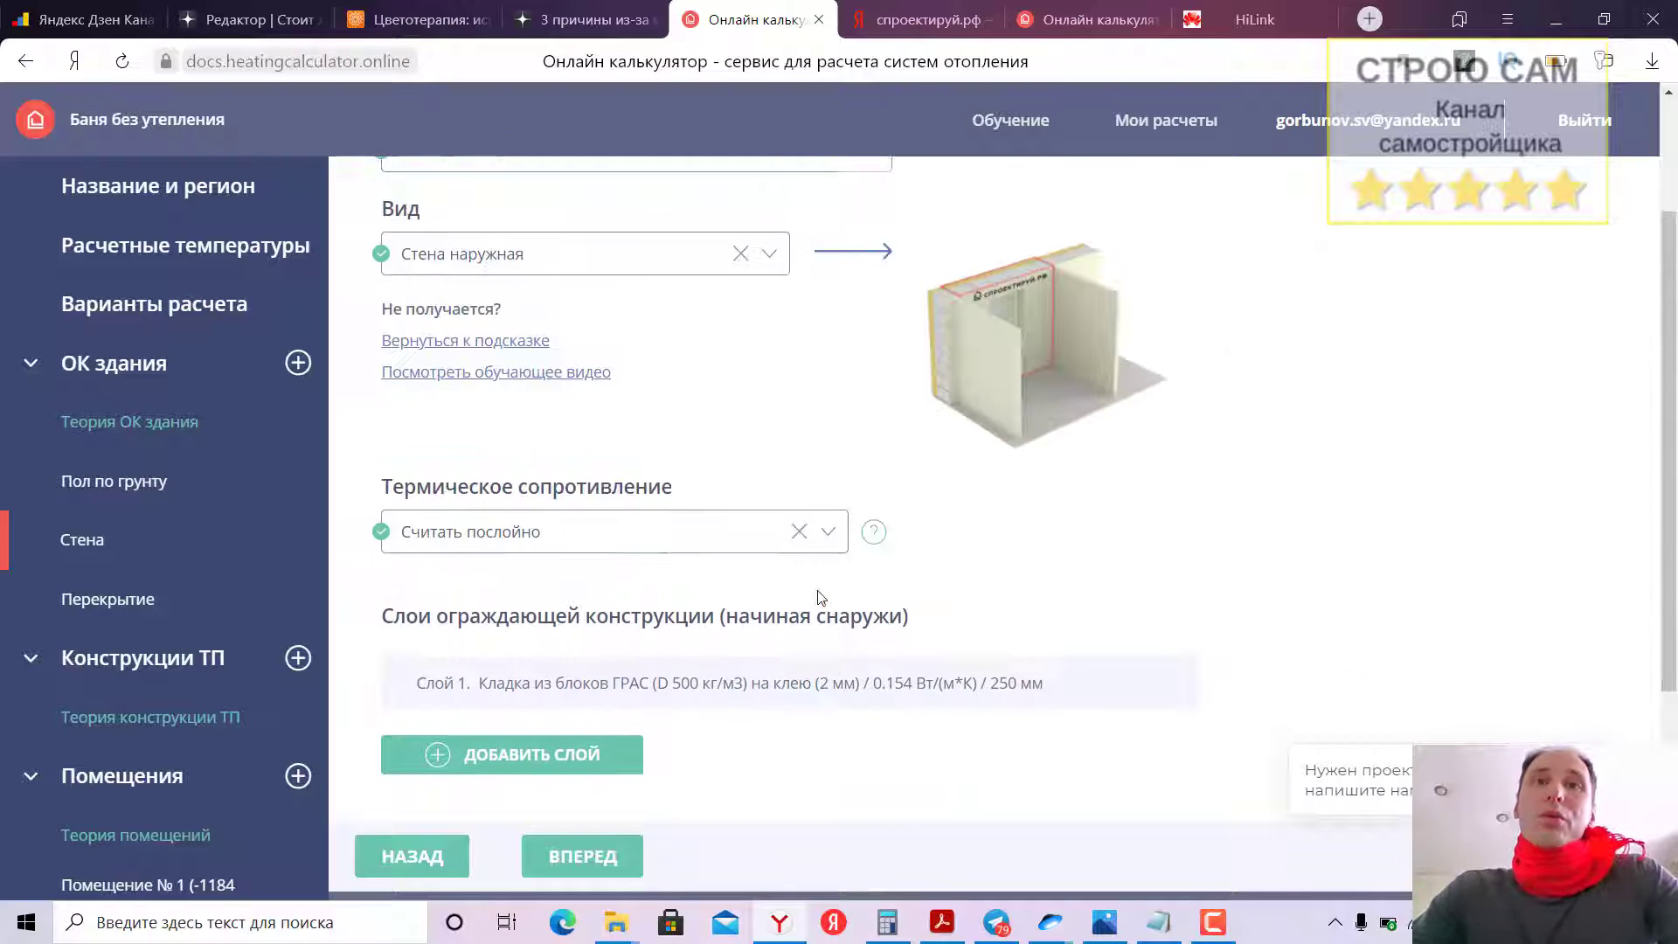
pyautogui.scroll(-4, 819, 597)
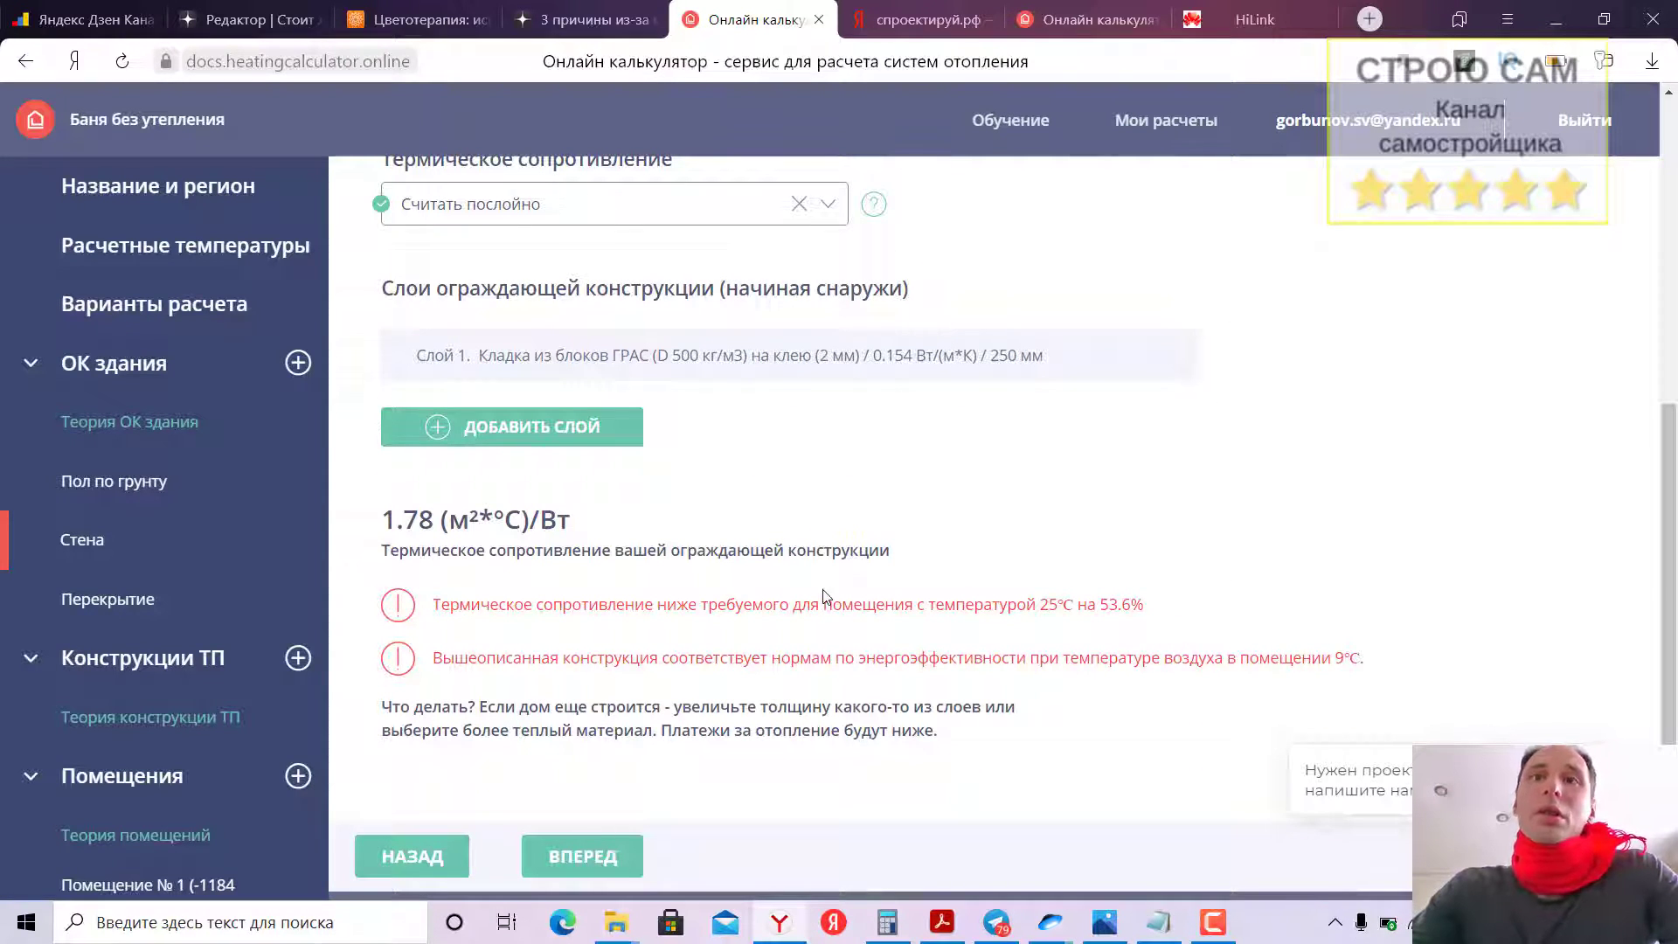
pyautogui.scroll(2, 825, 597)
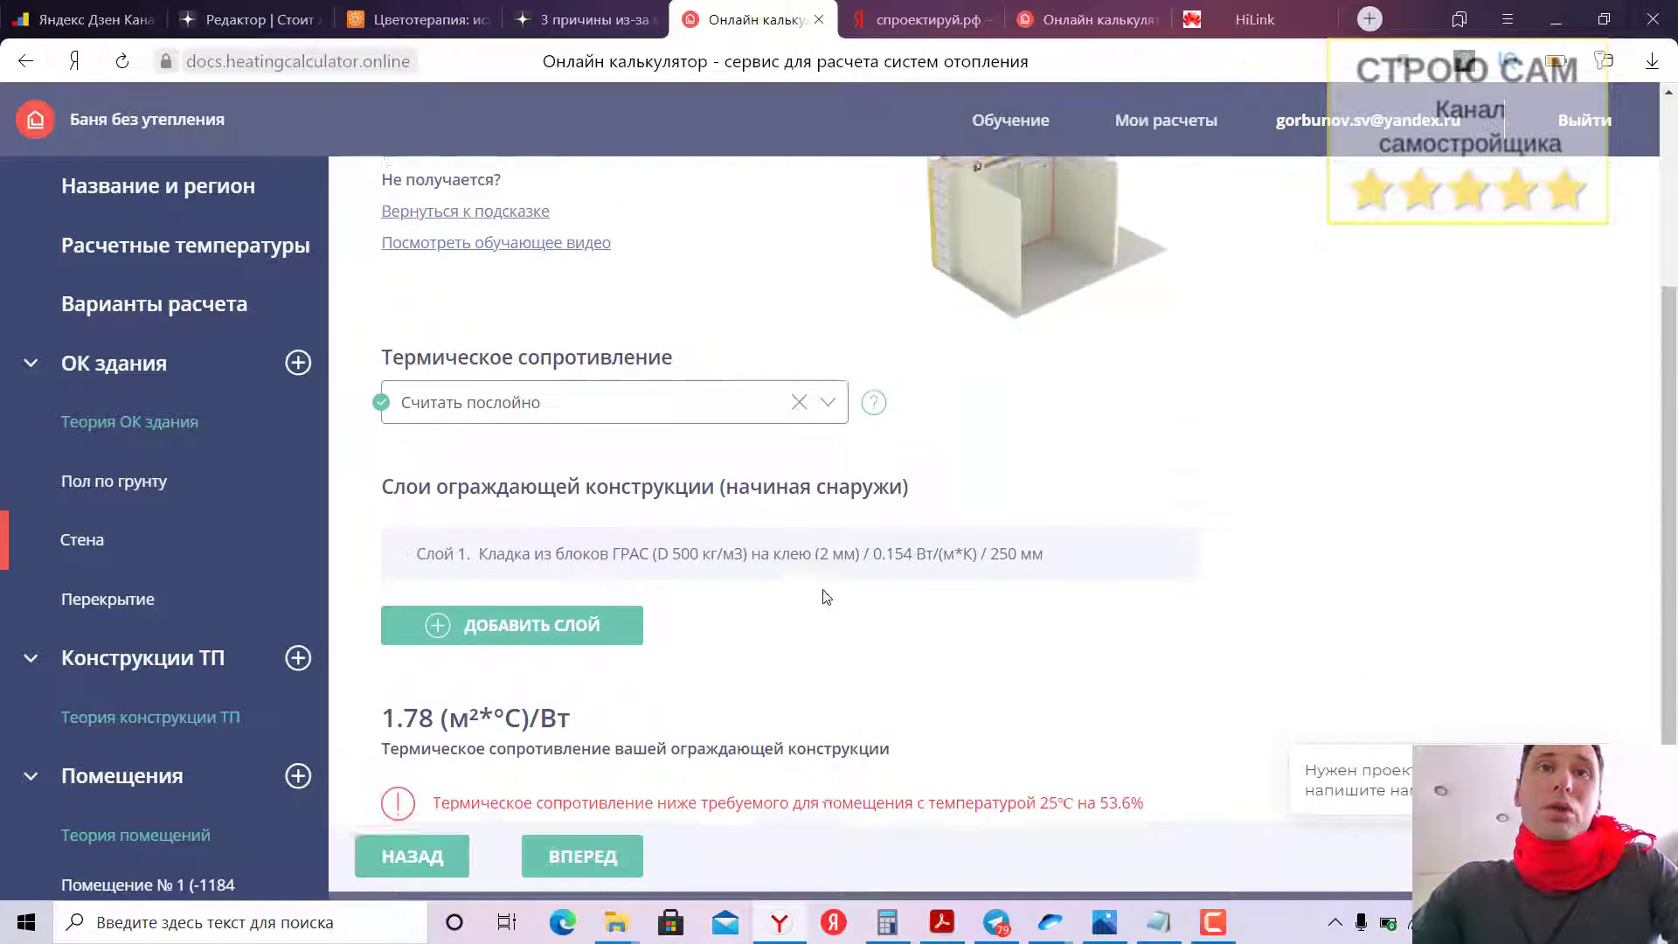
pyautogui.scroll(3, 825, 596)
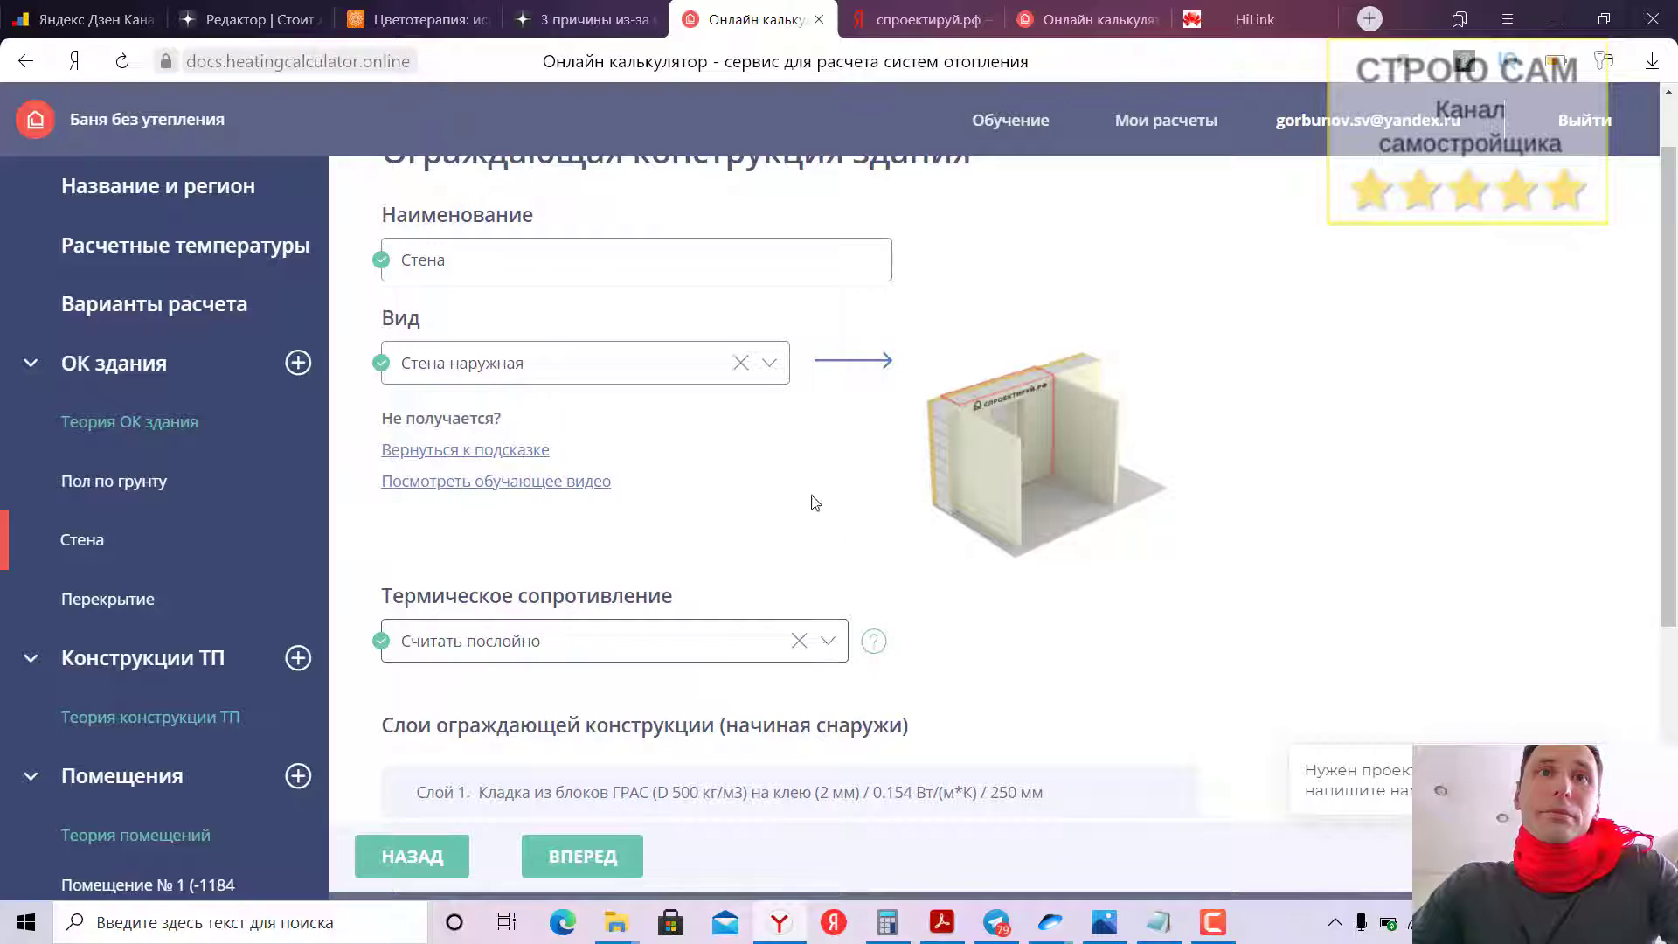
pyautogui.scroll(-5, 761, 507)
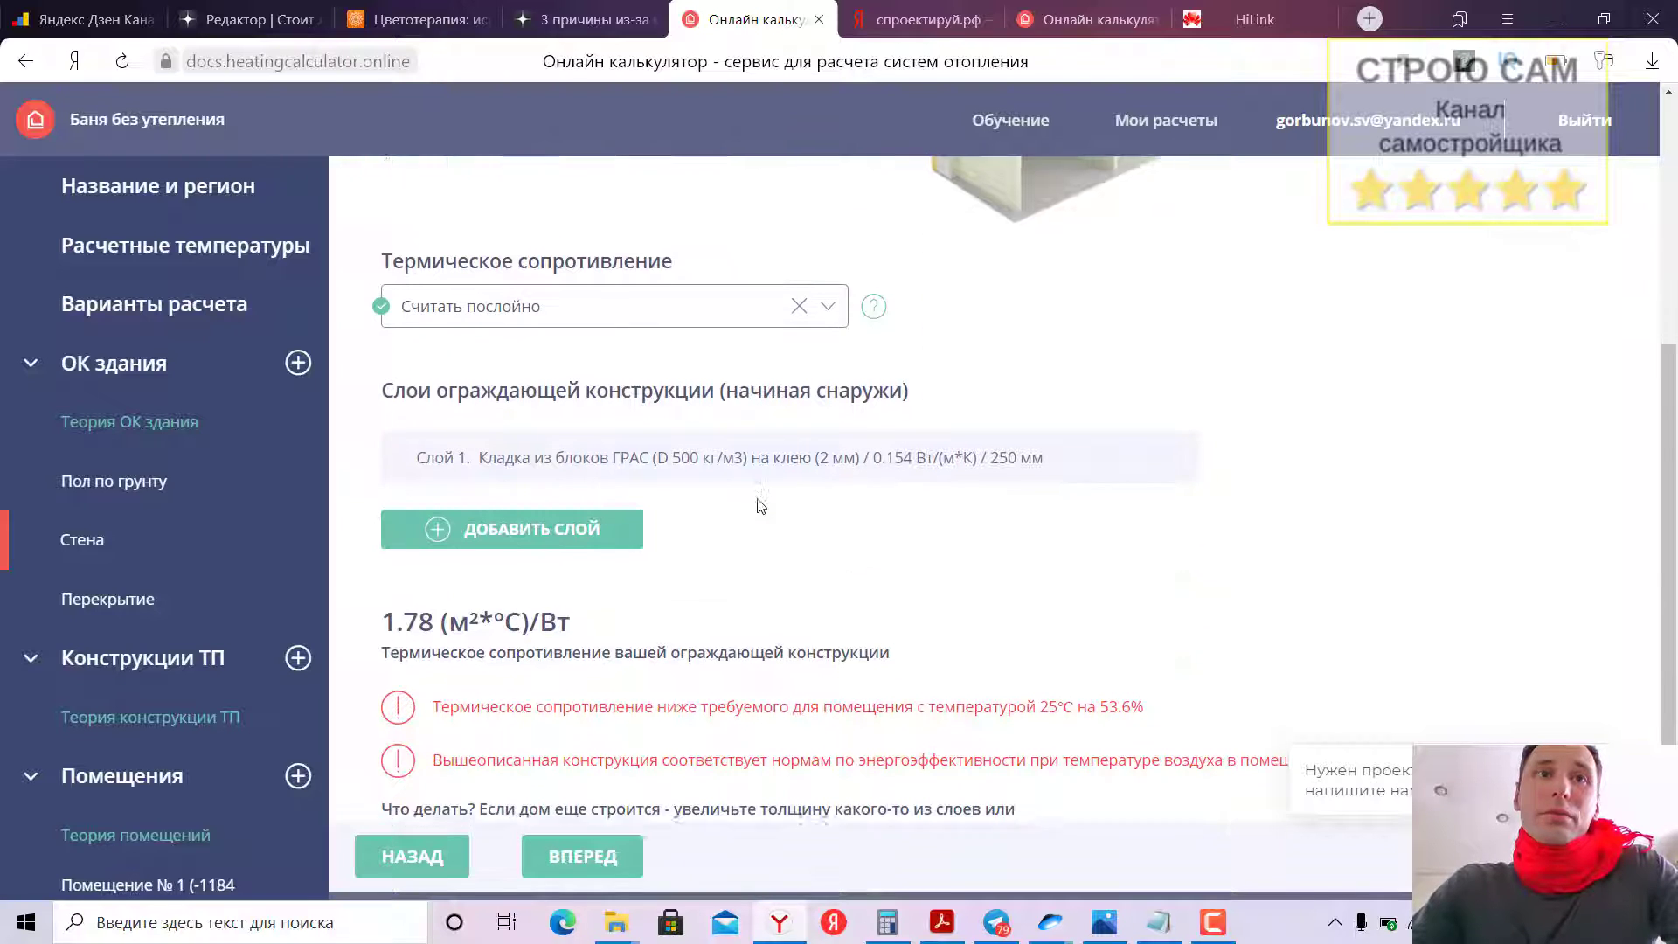
# Advance to the "Перекрытие" structure and review its type options, mineral wool layer and thermal resistance without changing them
pyautogui.click(583, 857)
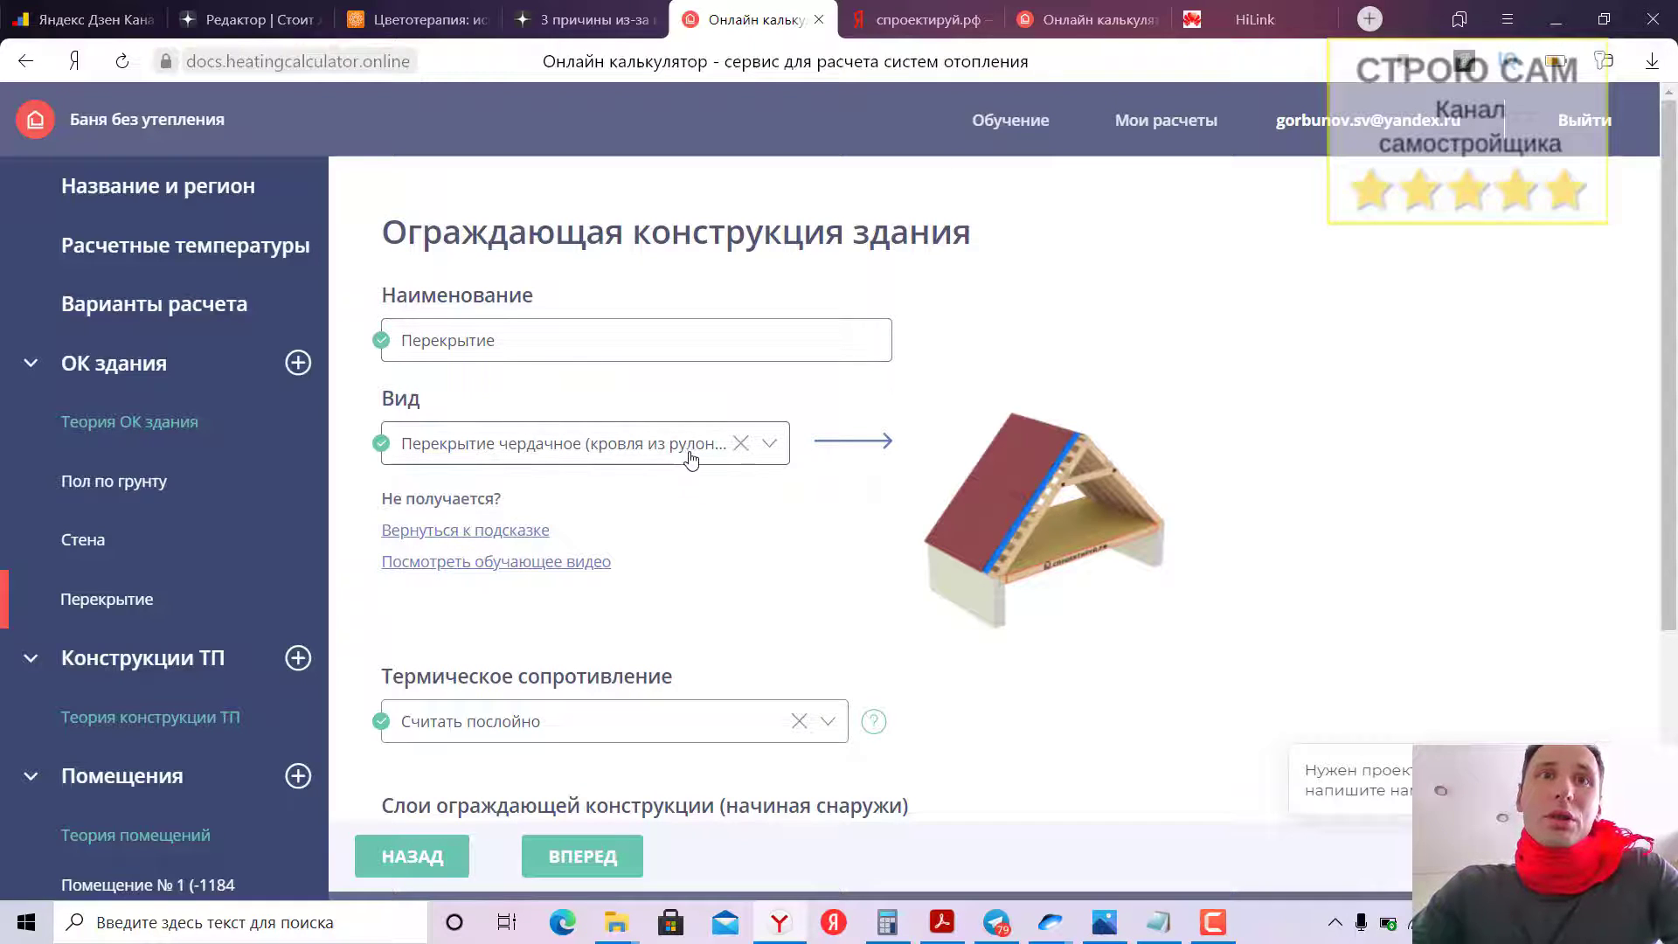
pyautogui.click(768, 449)
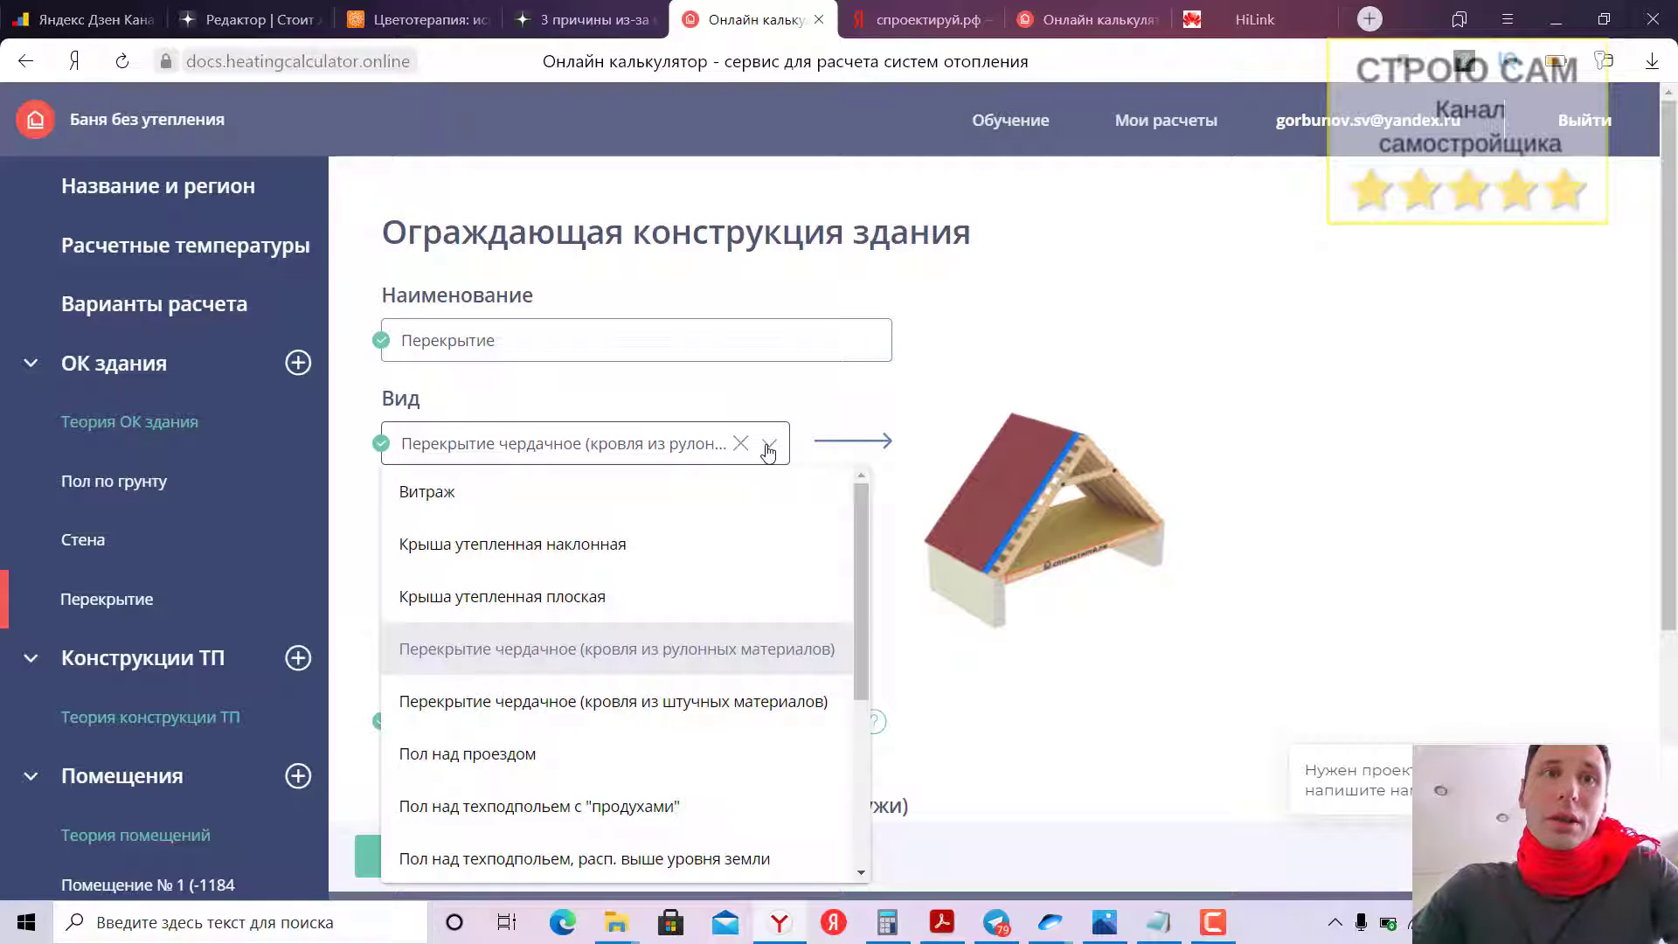
pyautogui.click(768, 450)
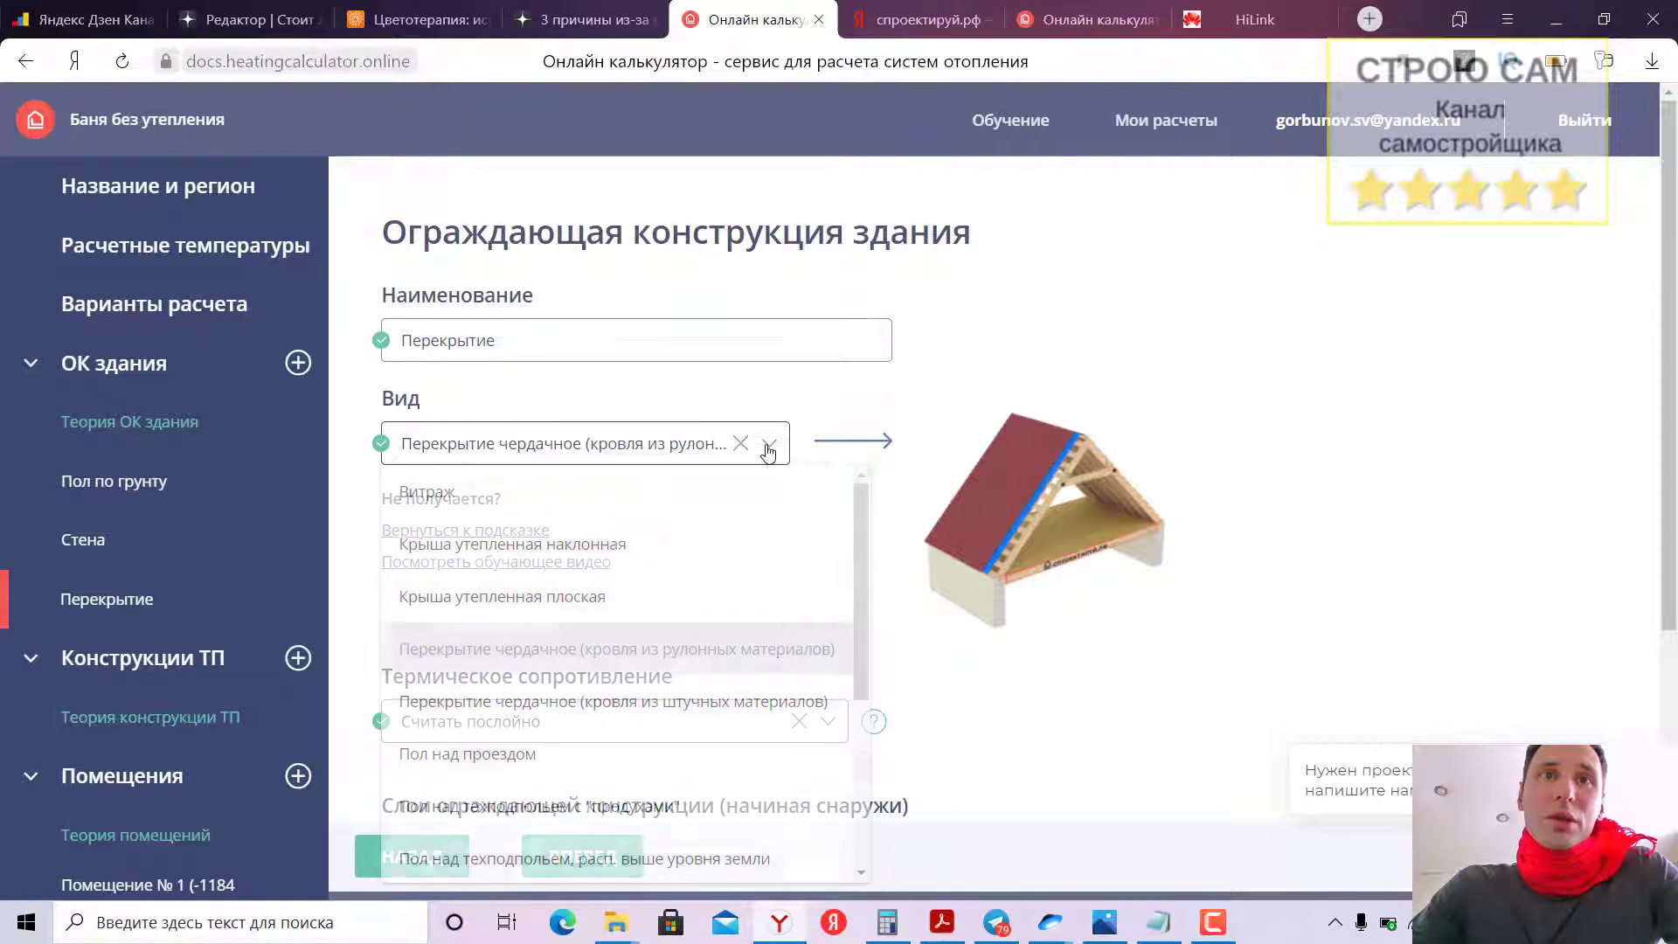
pyautogui.scroll(-2, 744, 625)
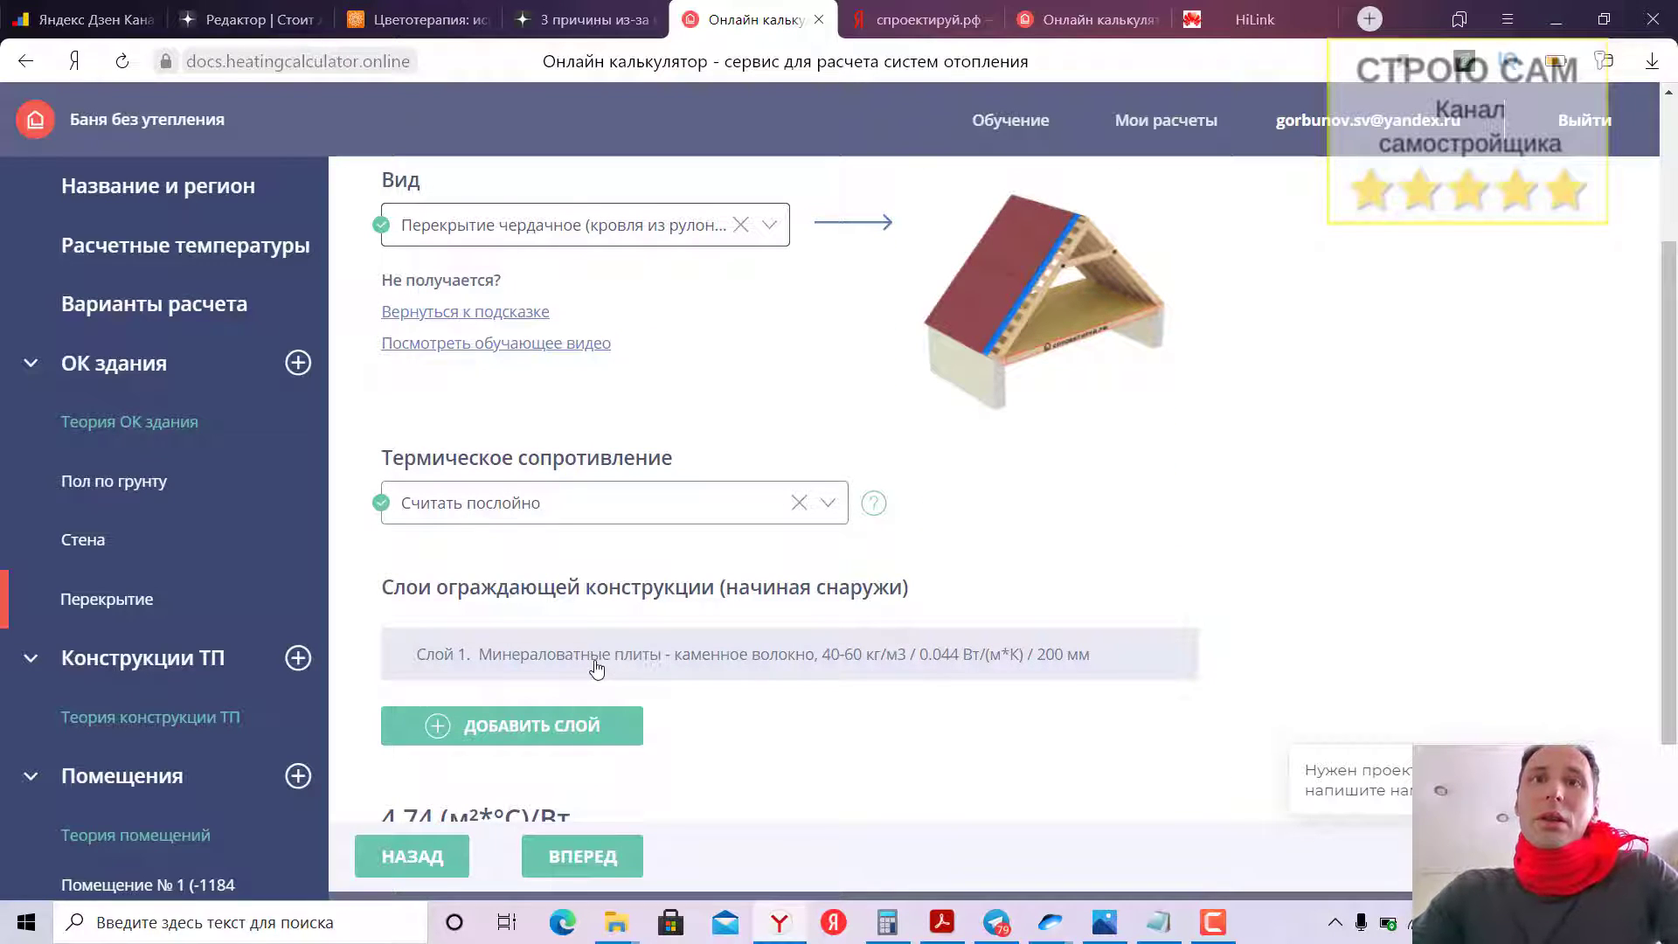
pyautogui.scroll(-2, 596, 668)
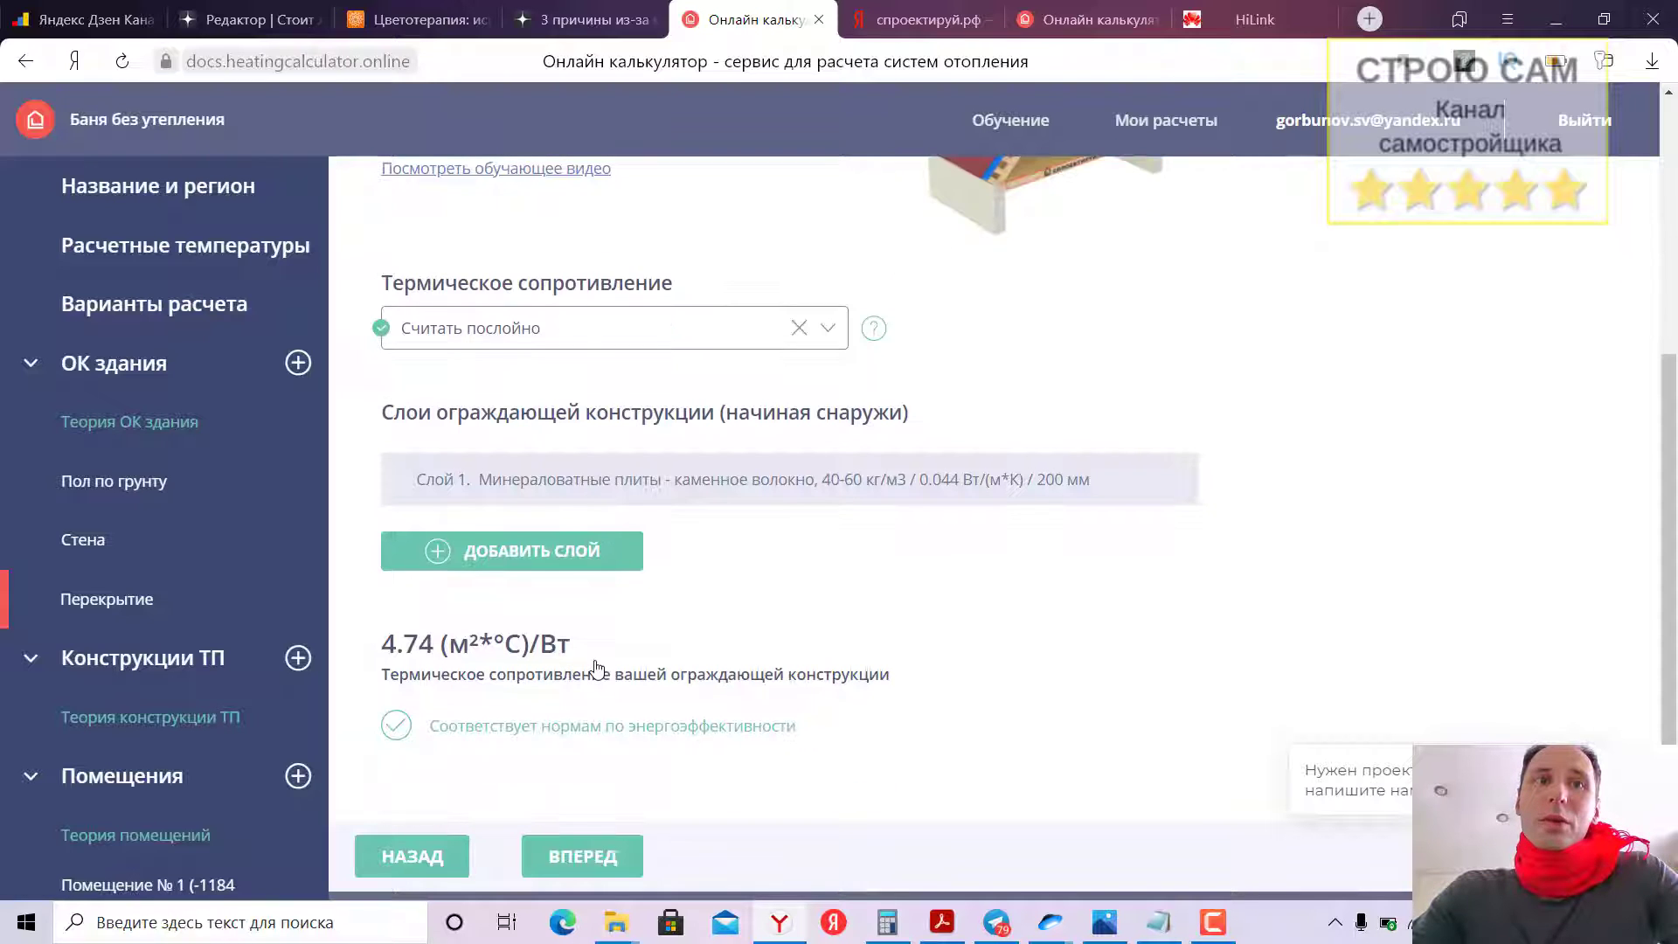
pyautogui.scroll(2, 601, 696)
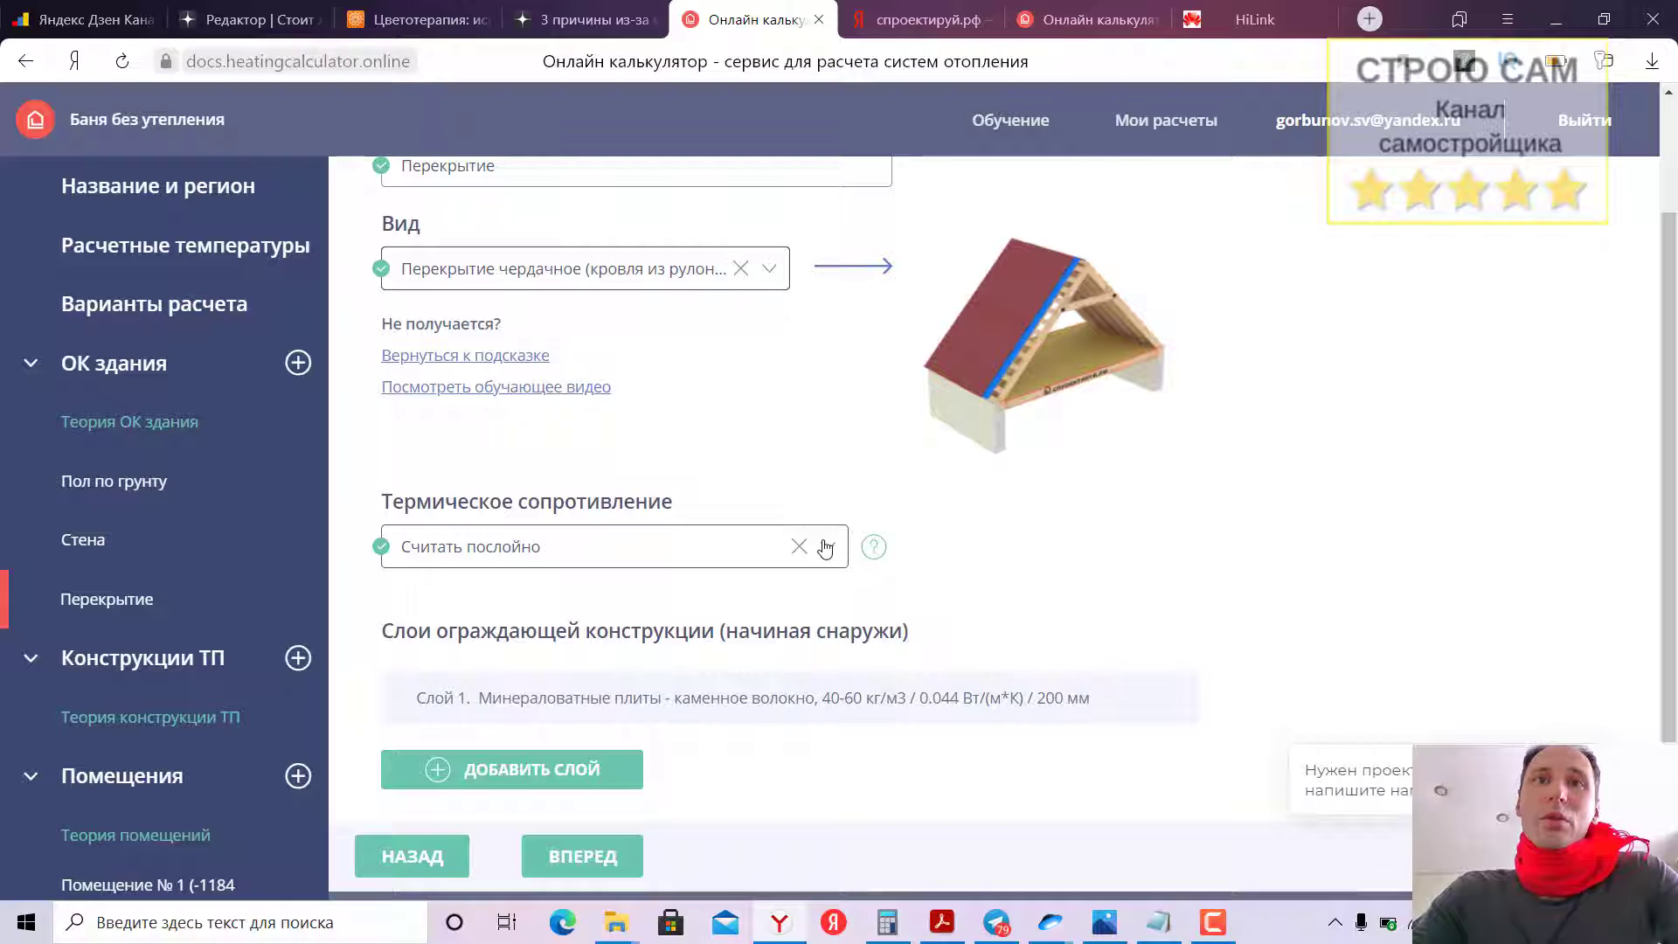
pyautogui.scroll(-1, 714, 671)
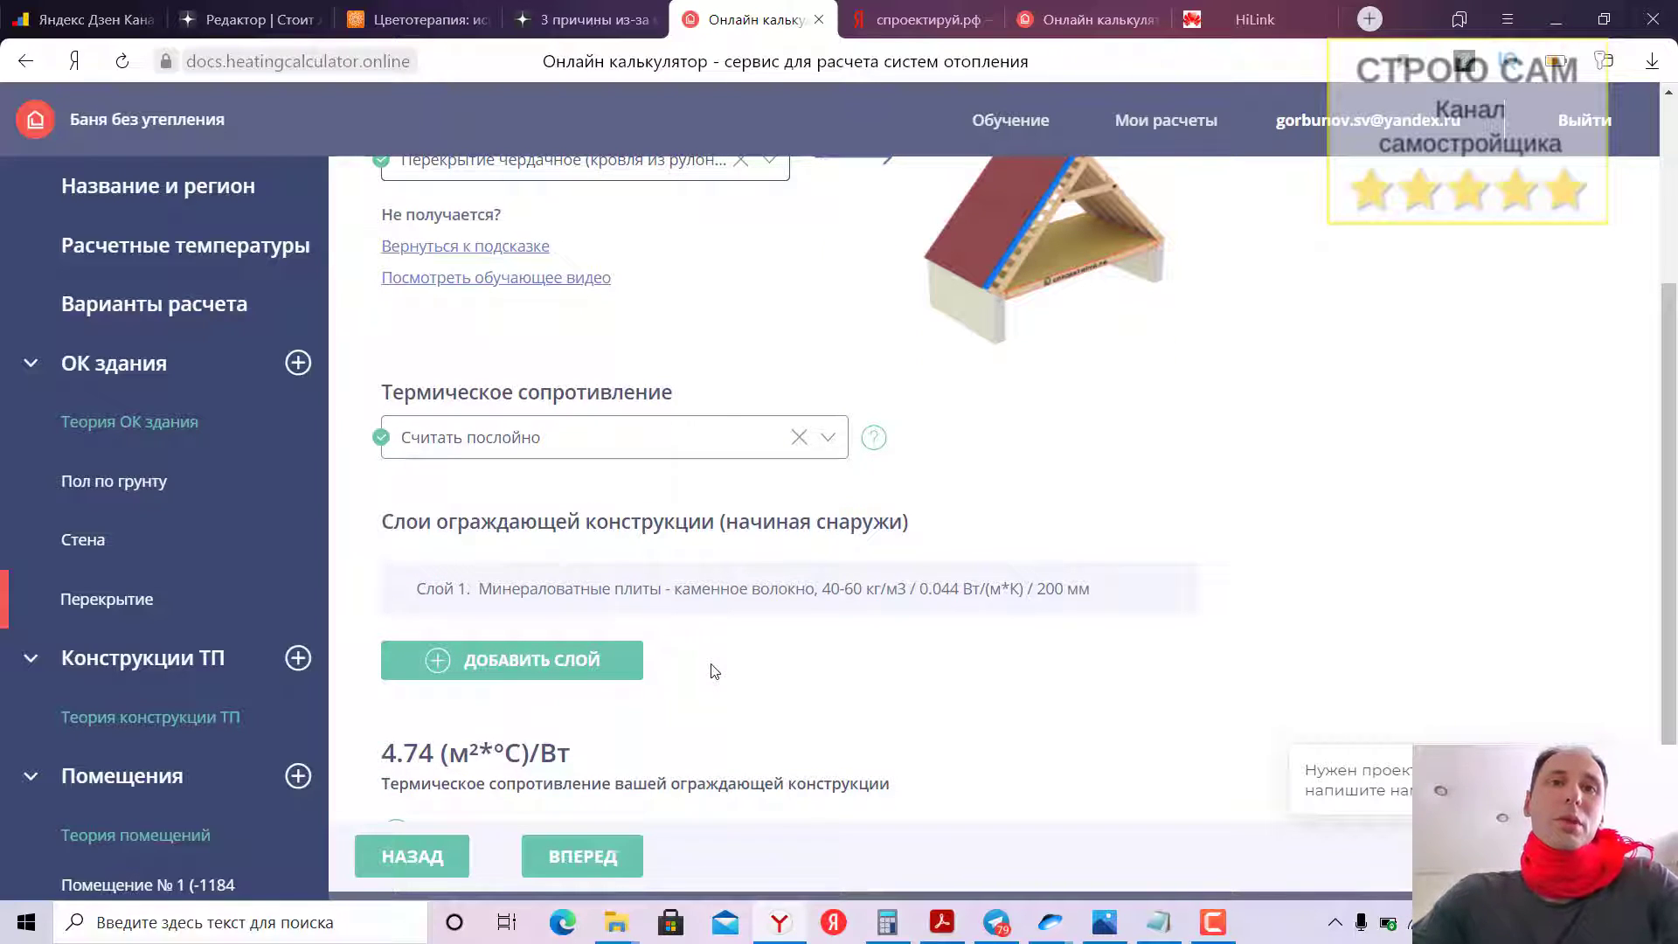
pyautogui.scroll(-1, 714, 671)
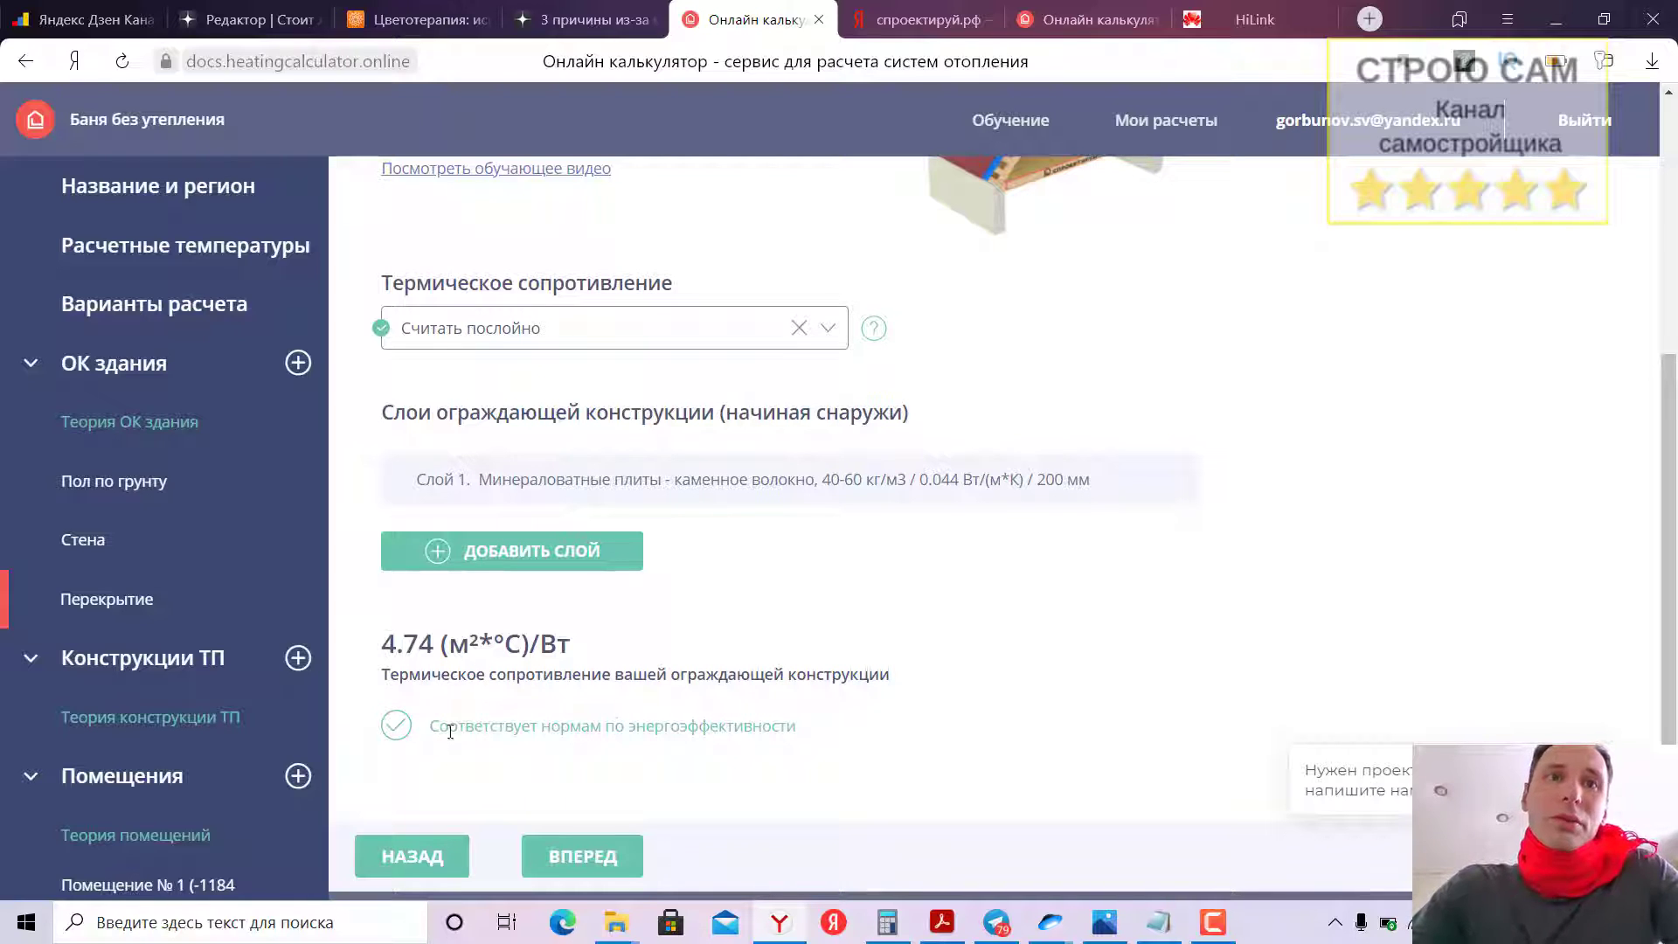
# Advance to the underfloor heating construction theory and read its guidance on covering, screed, thermal insulation and what may lie underneath
pyautogui.click(587, 860)
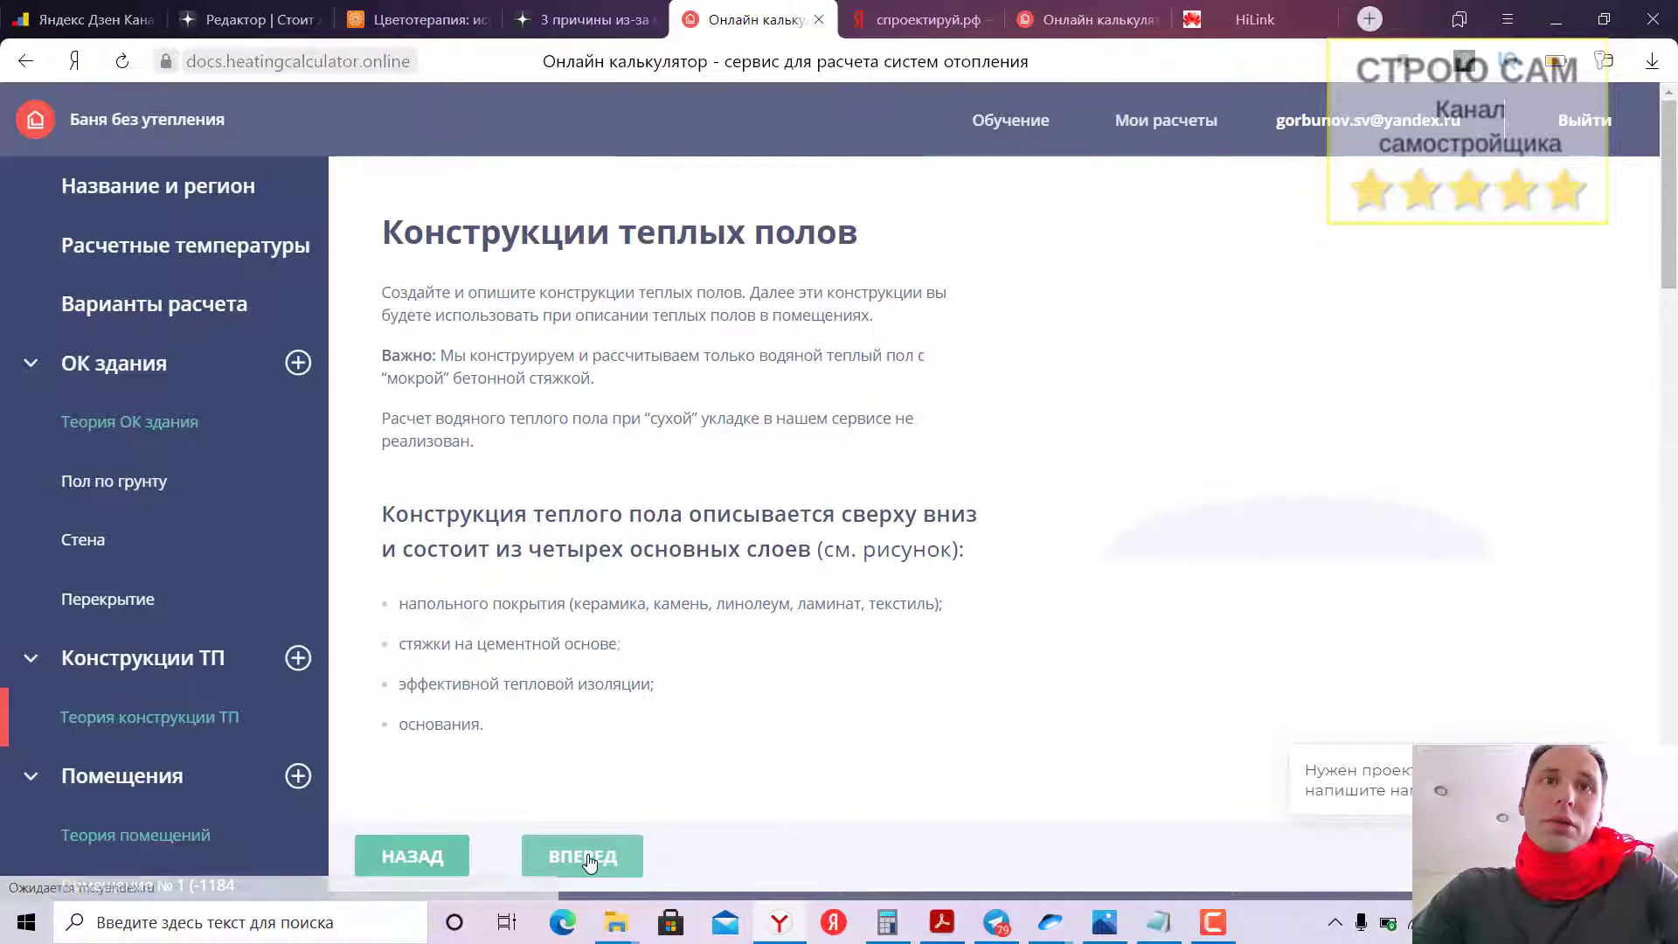
pyautogui.scroll(-5, 660, 521)
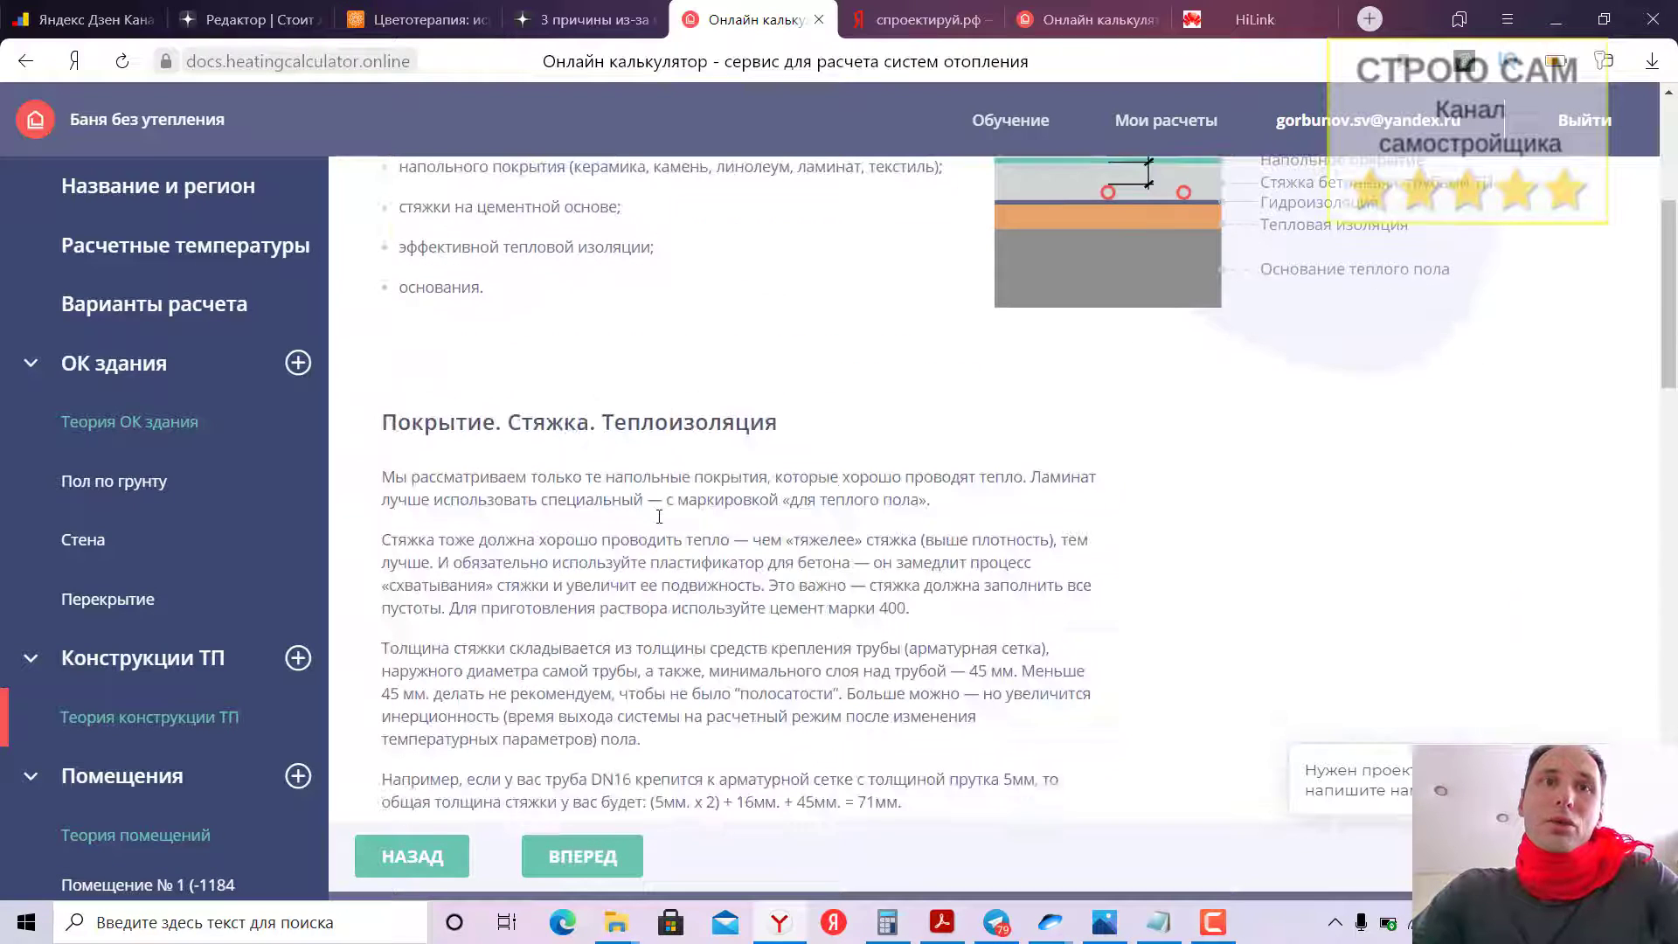
pyautogui.scroll(5, 661, 522)
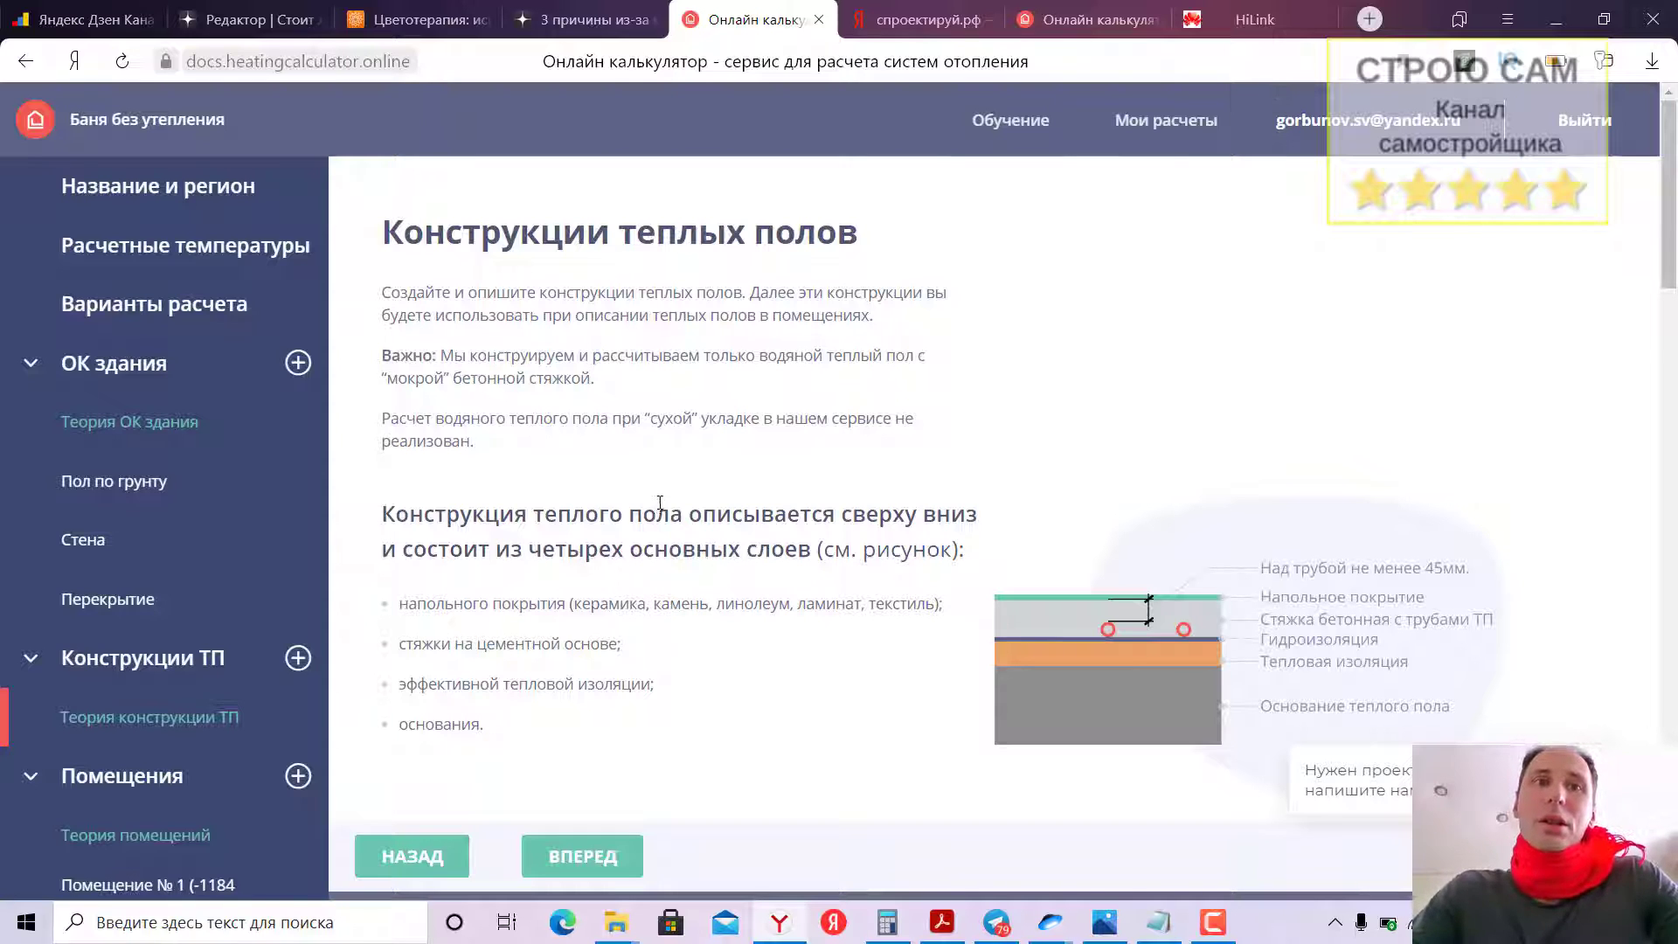
pyautogui.scroll(-5, 660, 503)
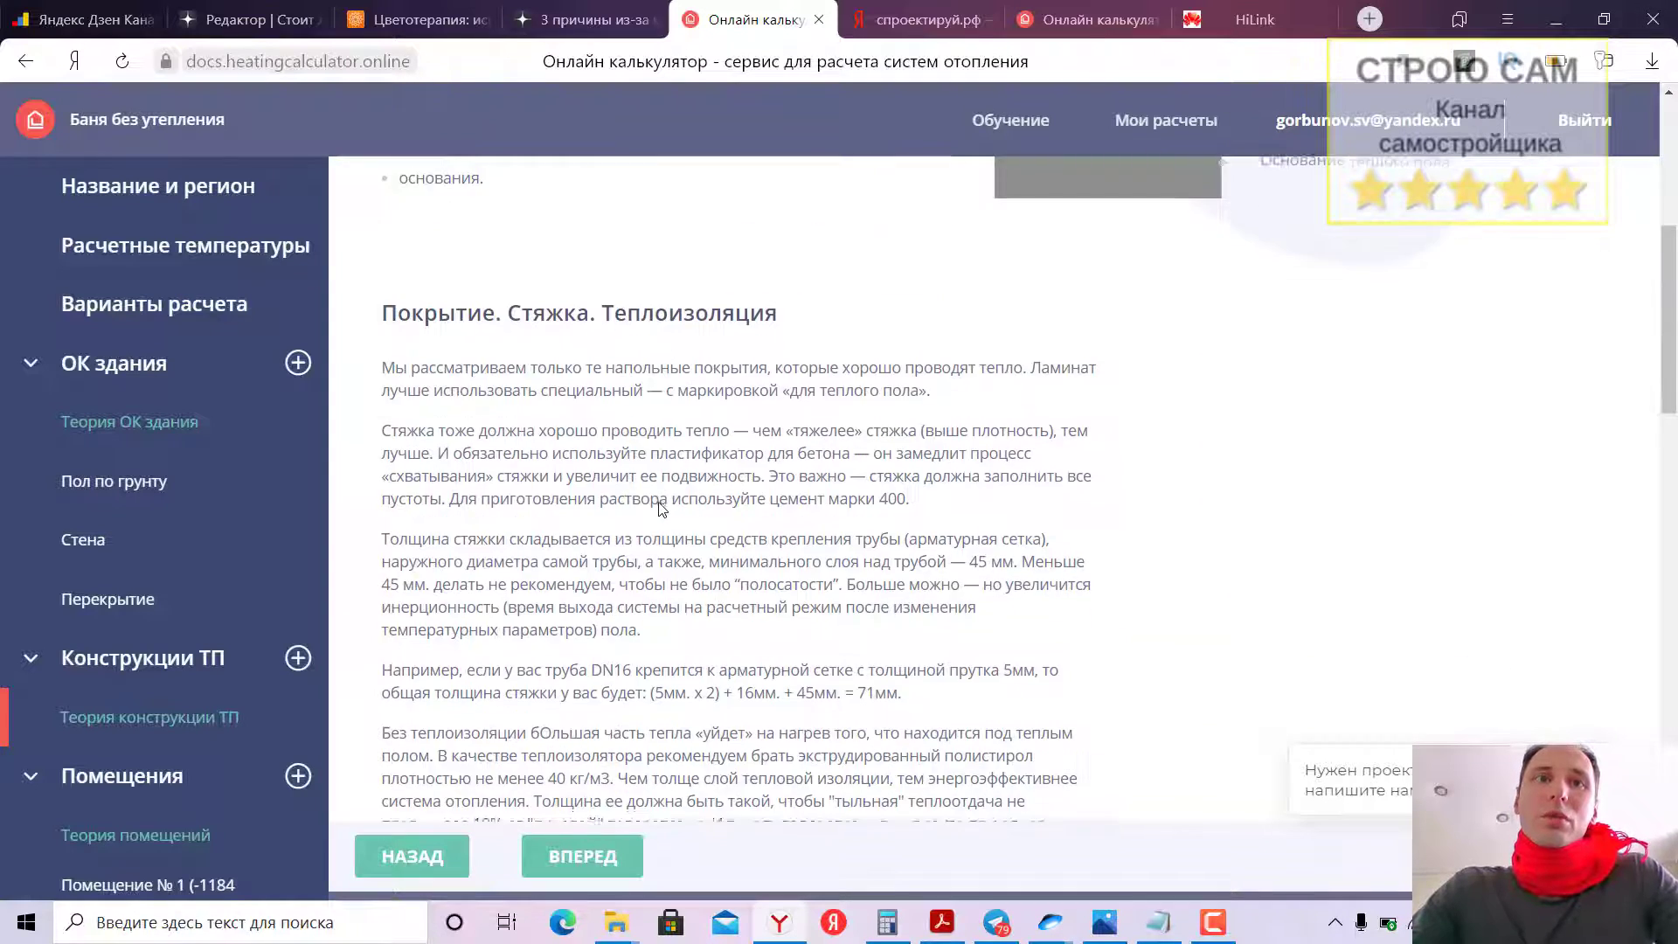
pyautogui.scroll(-4, 662, 508)
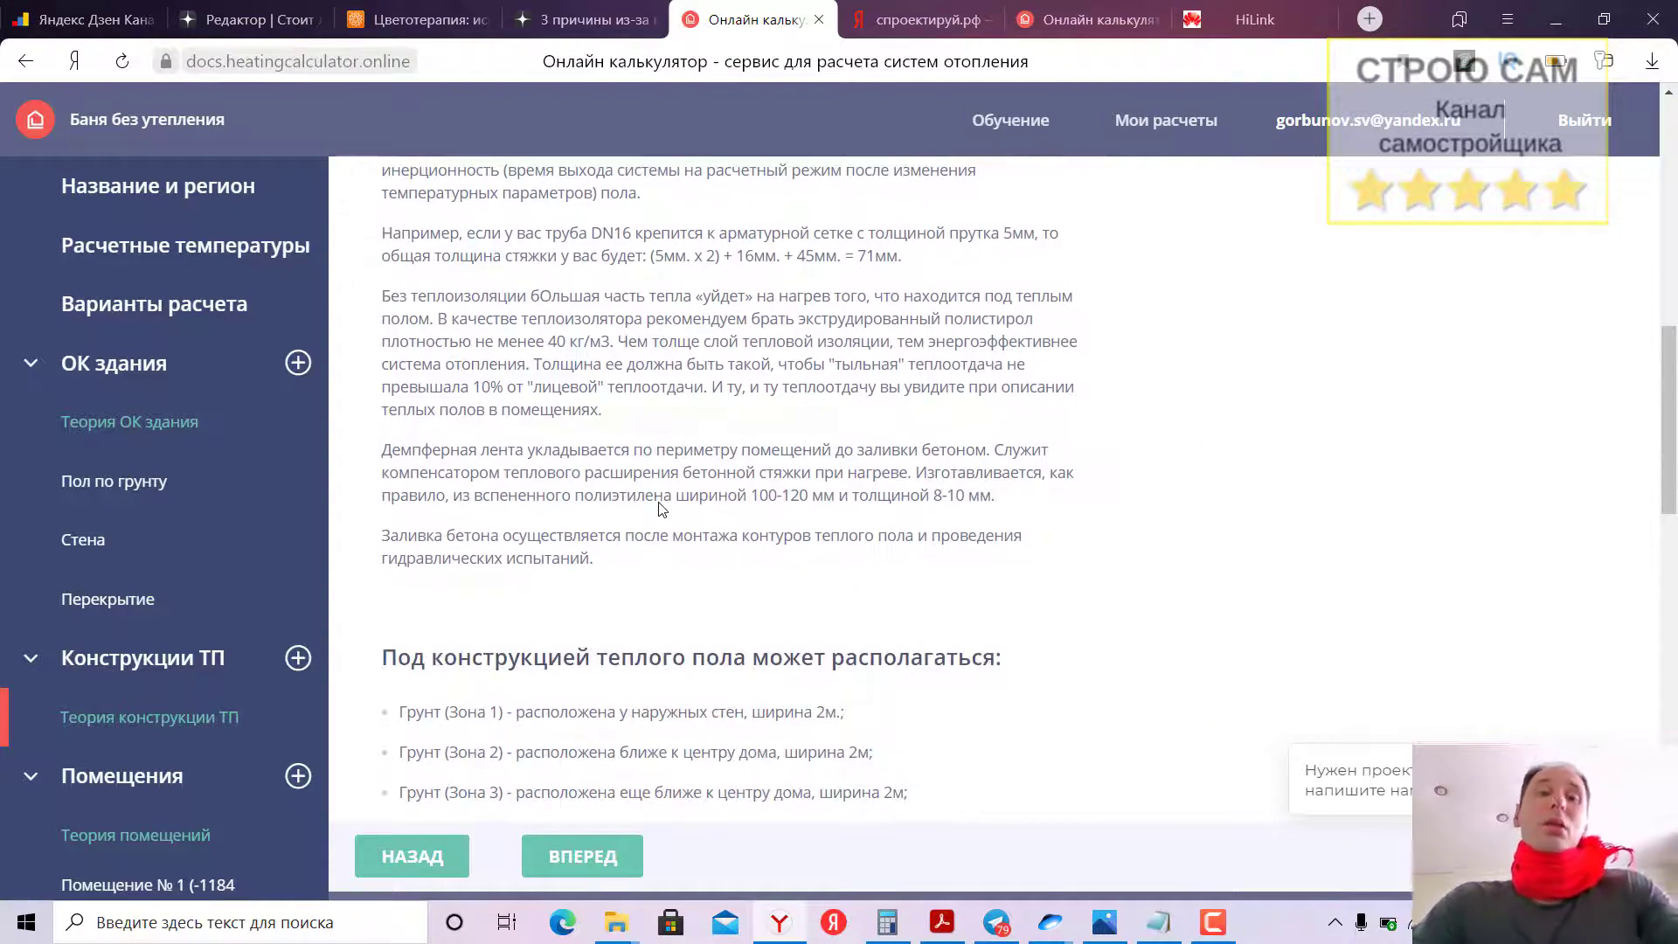
pyautogui.scroll(-5, 662, 508)
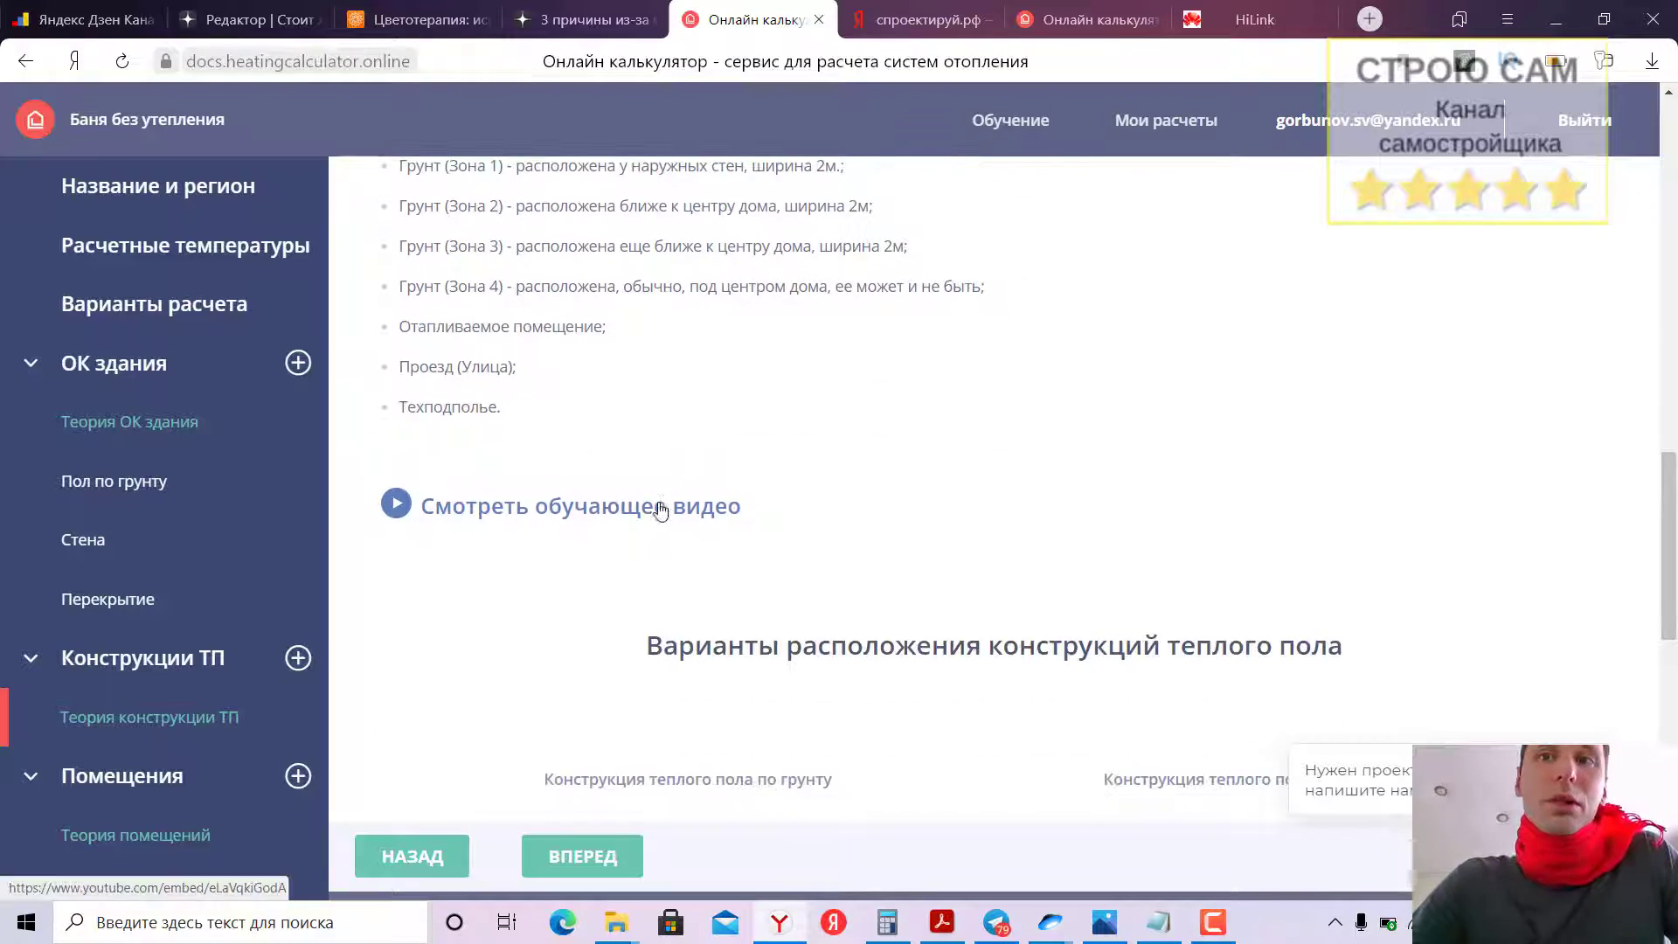
pyautogui.scroll(10, 660, 504)
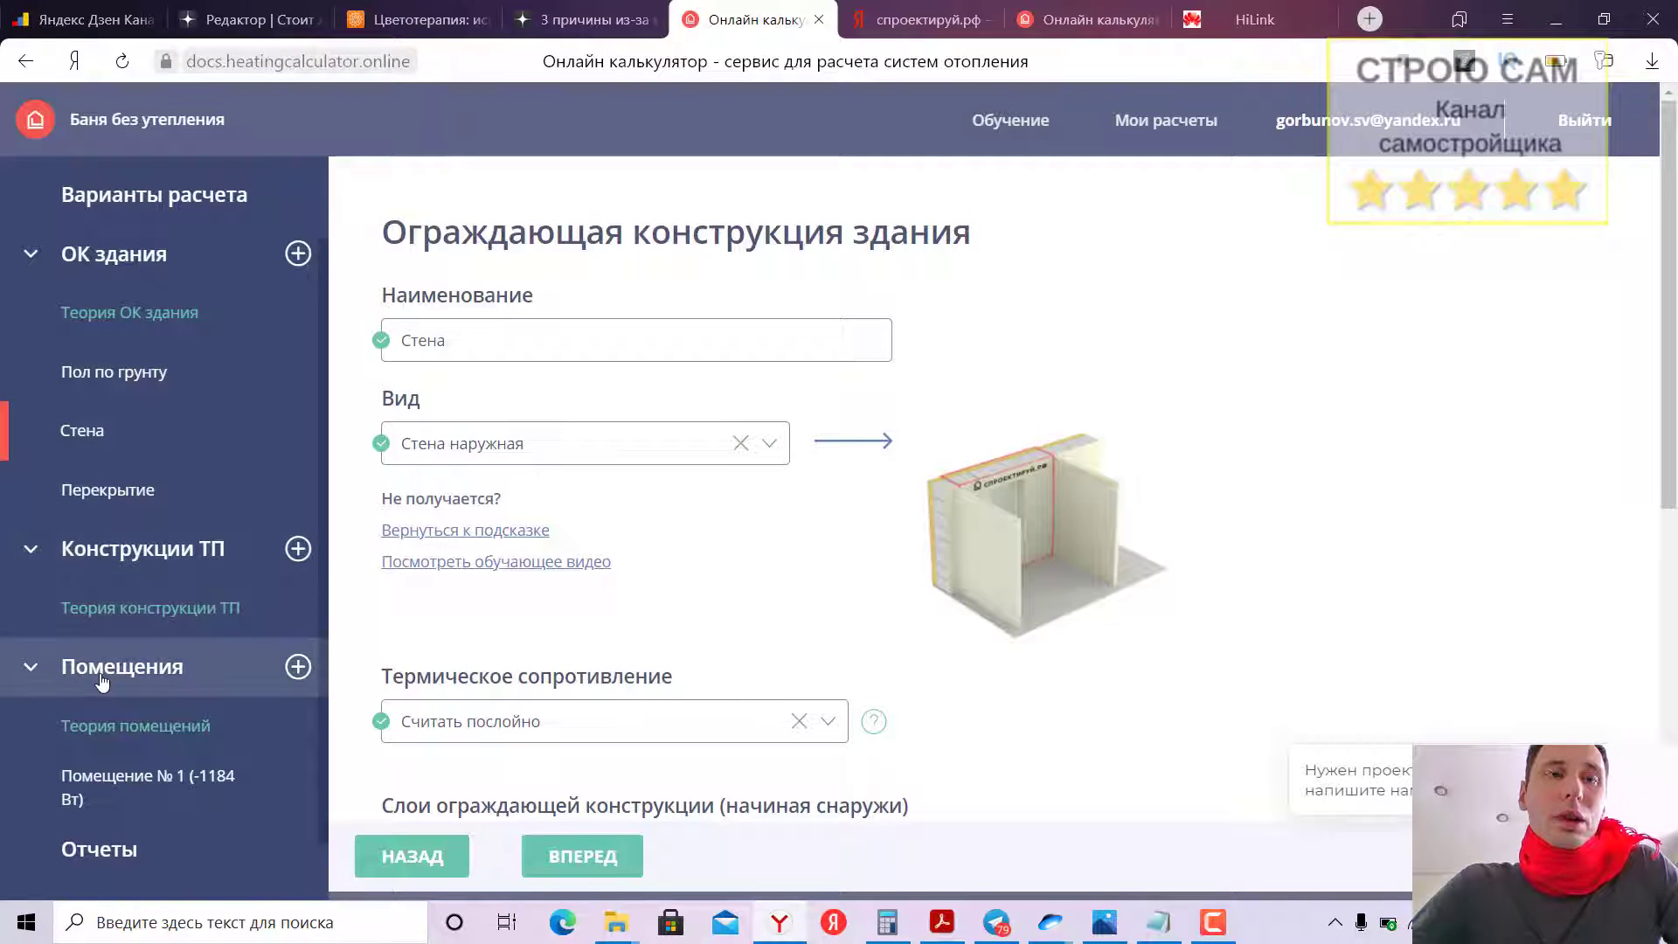
# Open "Помещение № 1" and review its design air temperatures, ventilation inflow and the minimum air exchange norms
pyautogui.click(103, 675)
pyautogui.click(102, 674)
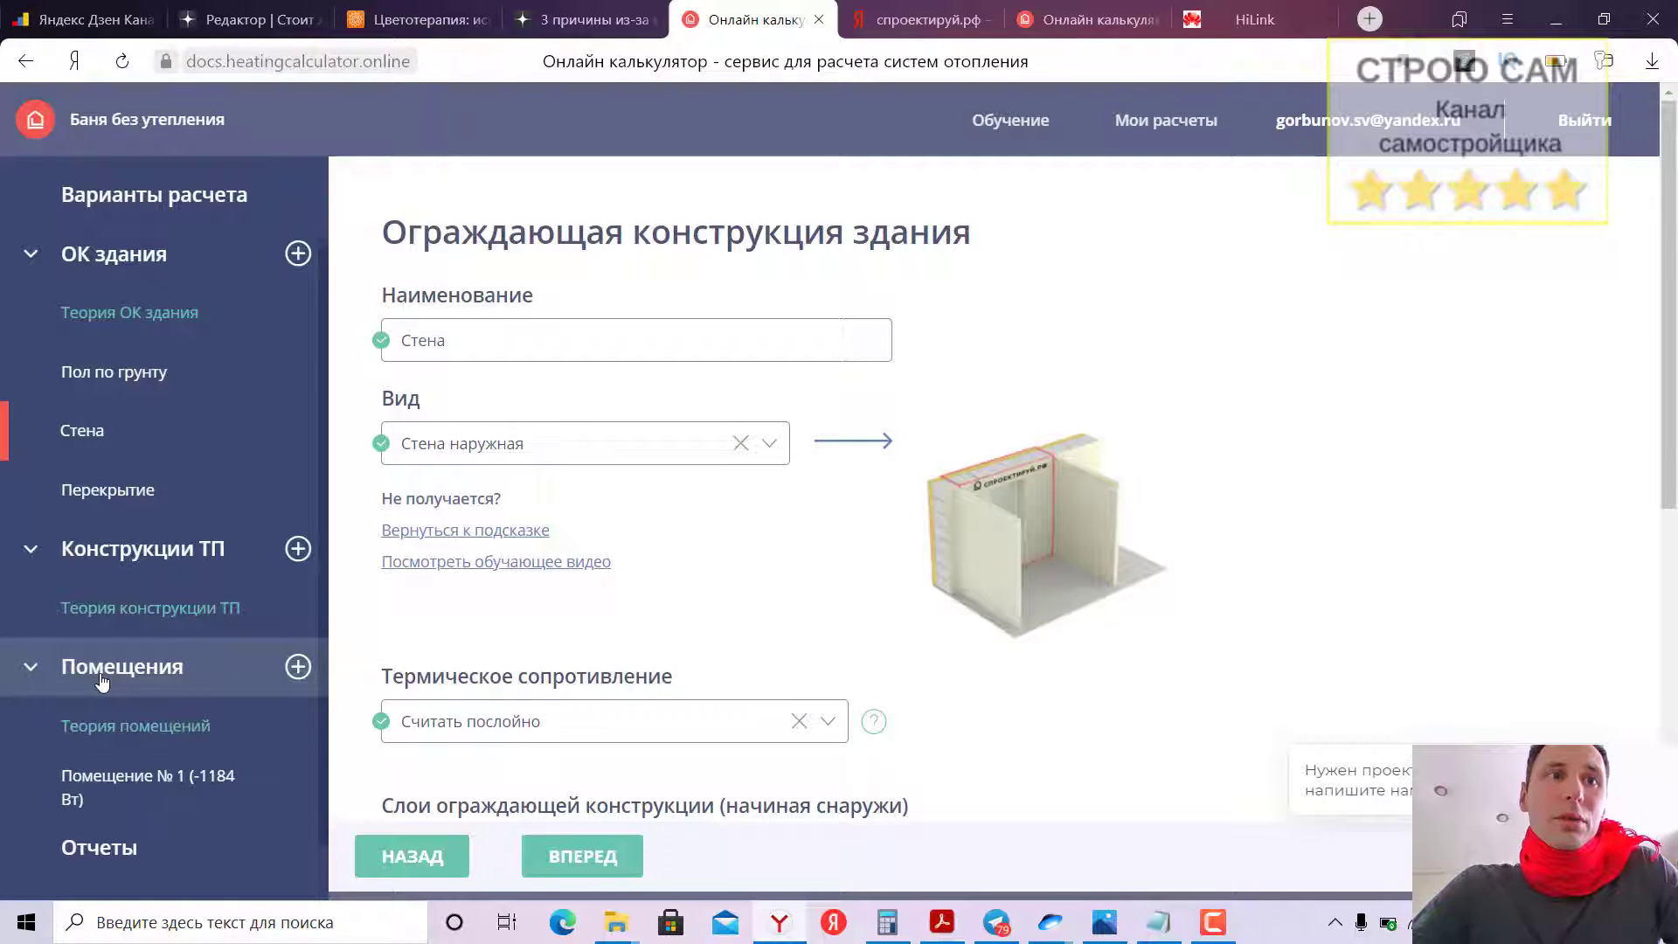
pyautogui.click(119, 791)
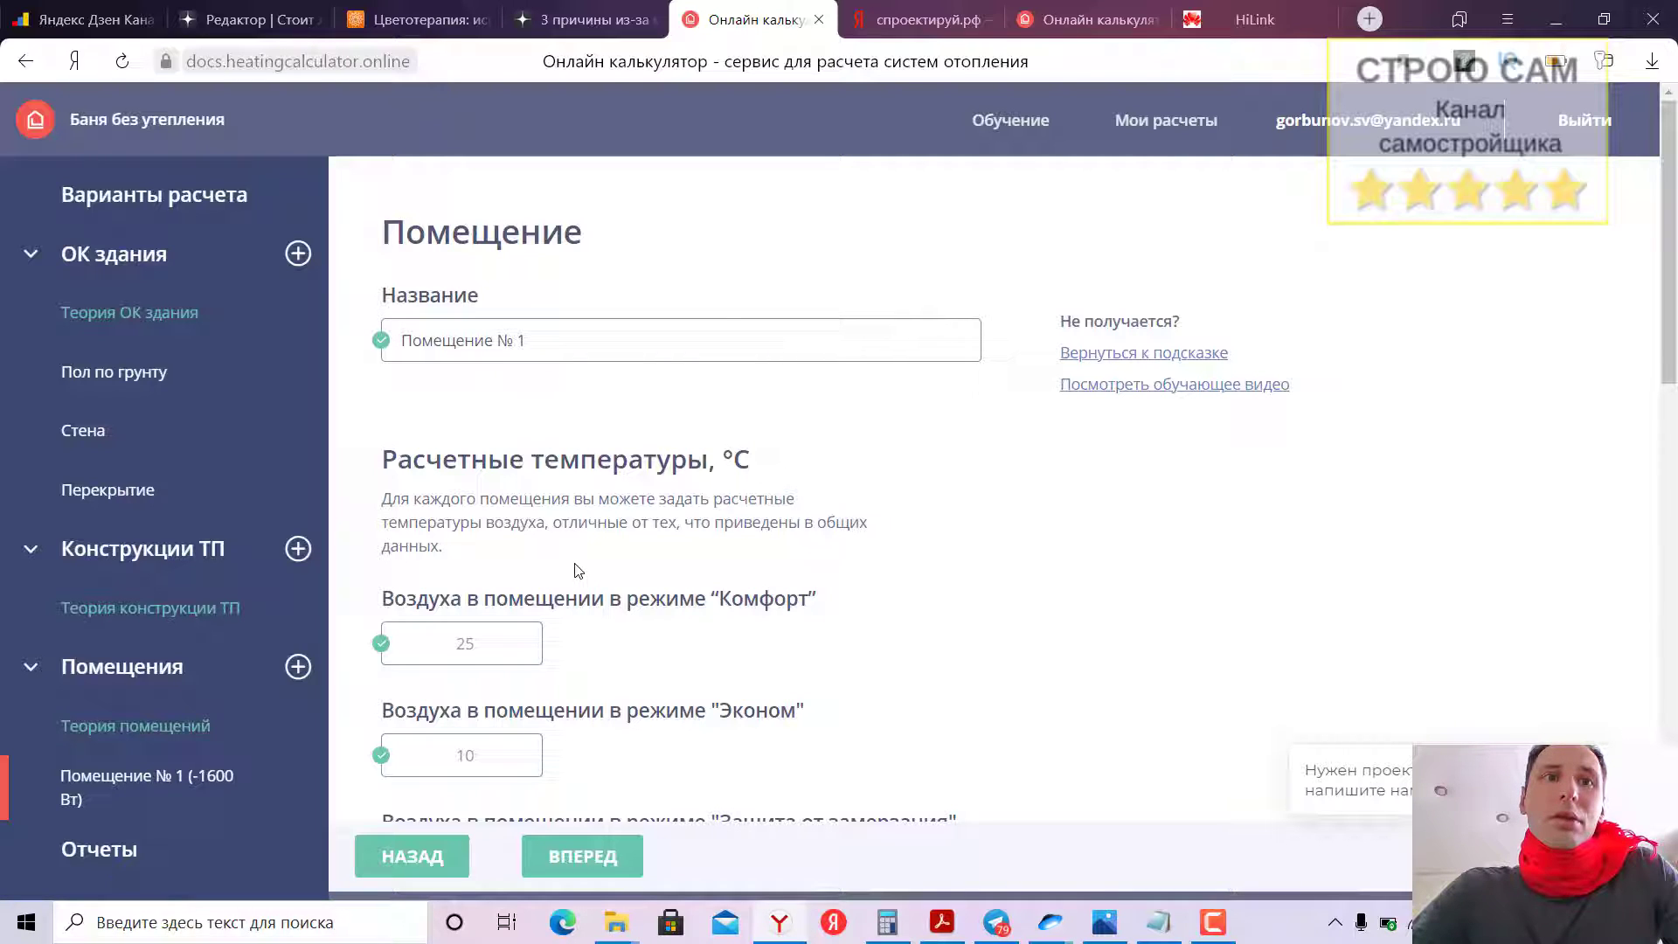
pyautogui.scroll(-2, 591, 489)
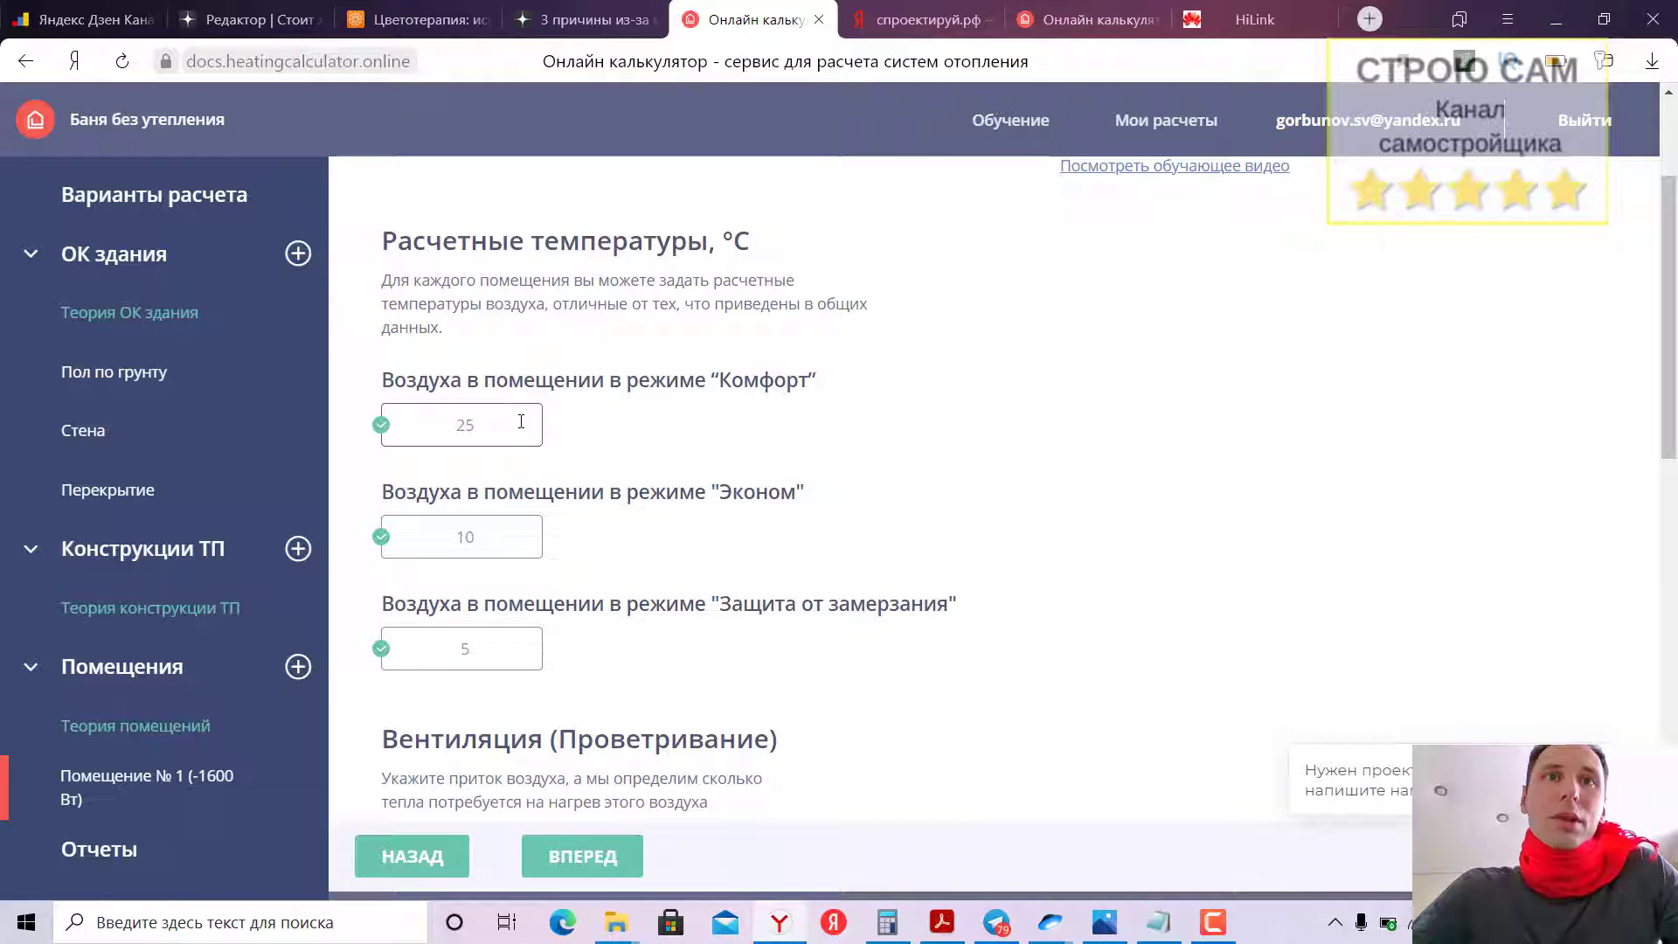
pyautogui.scroll(-2, 515, 657)
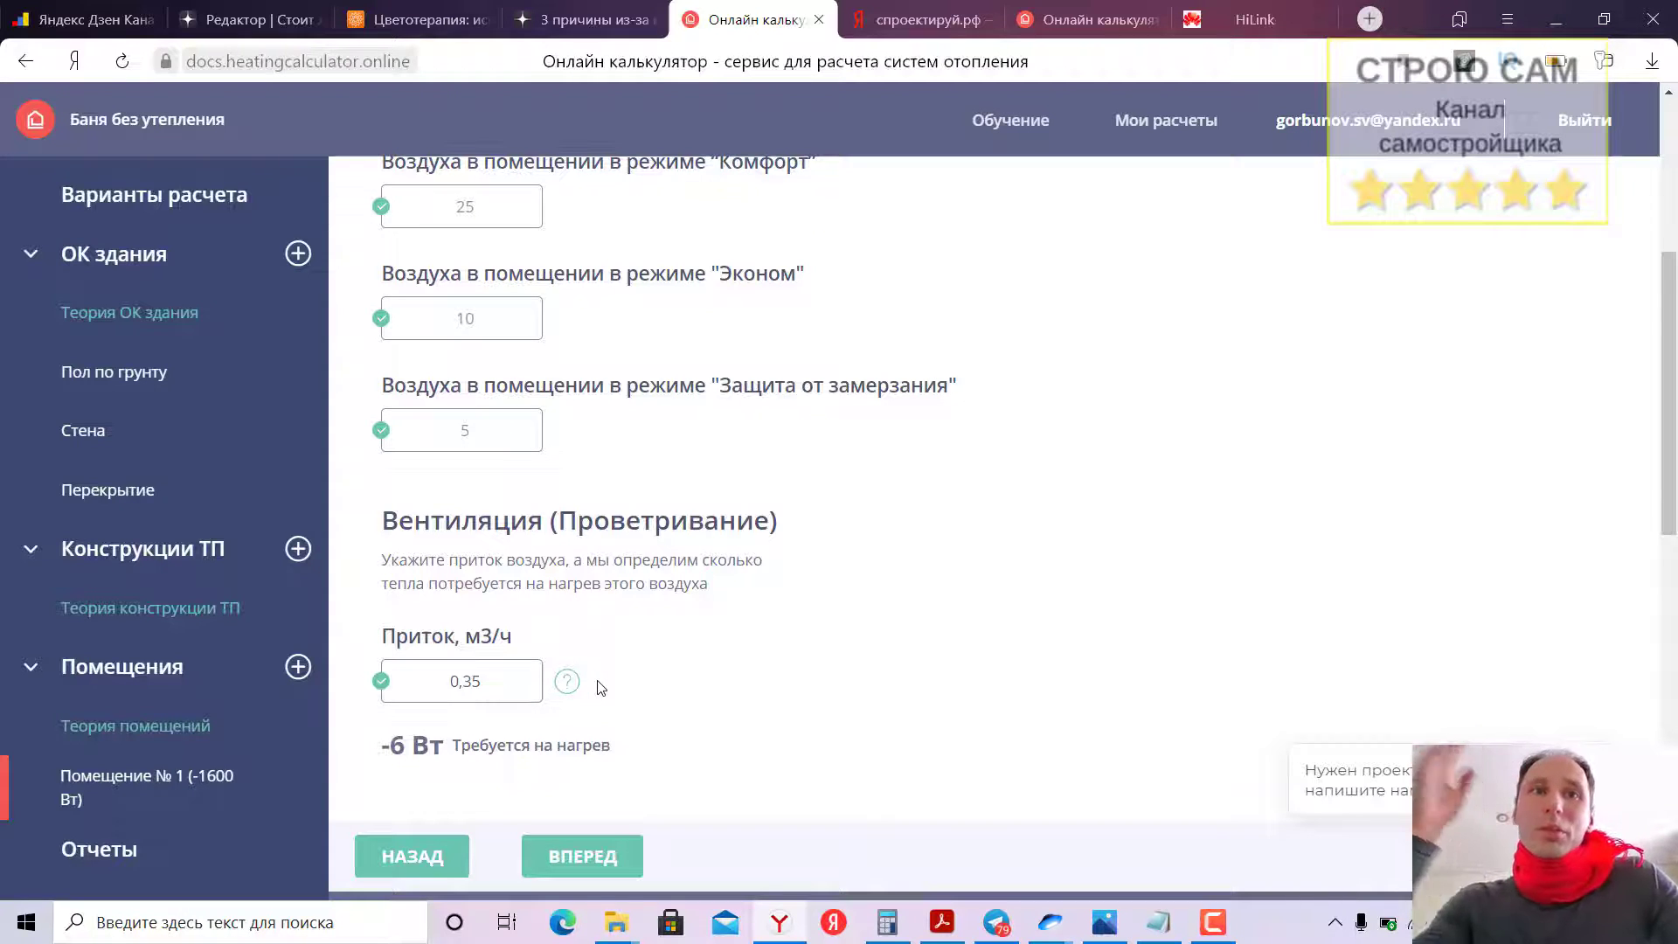
pyautogui.moveTo(572, 692)
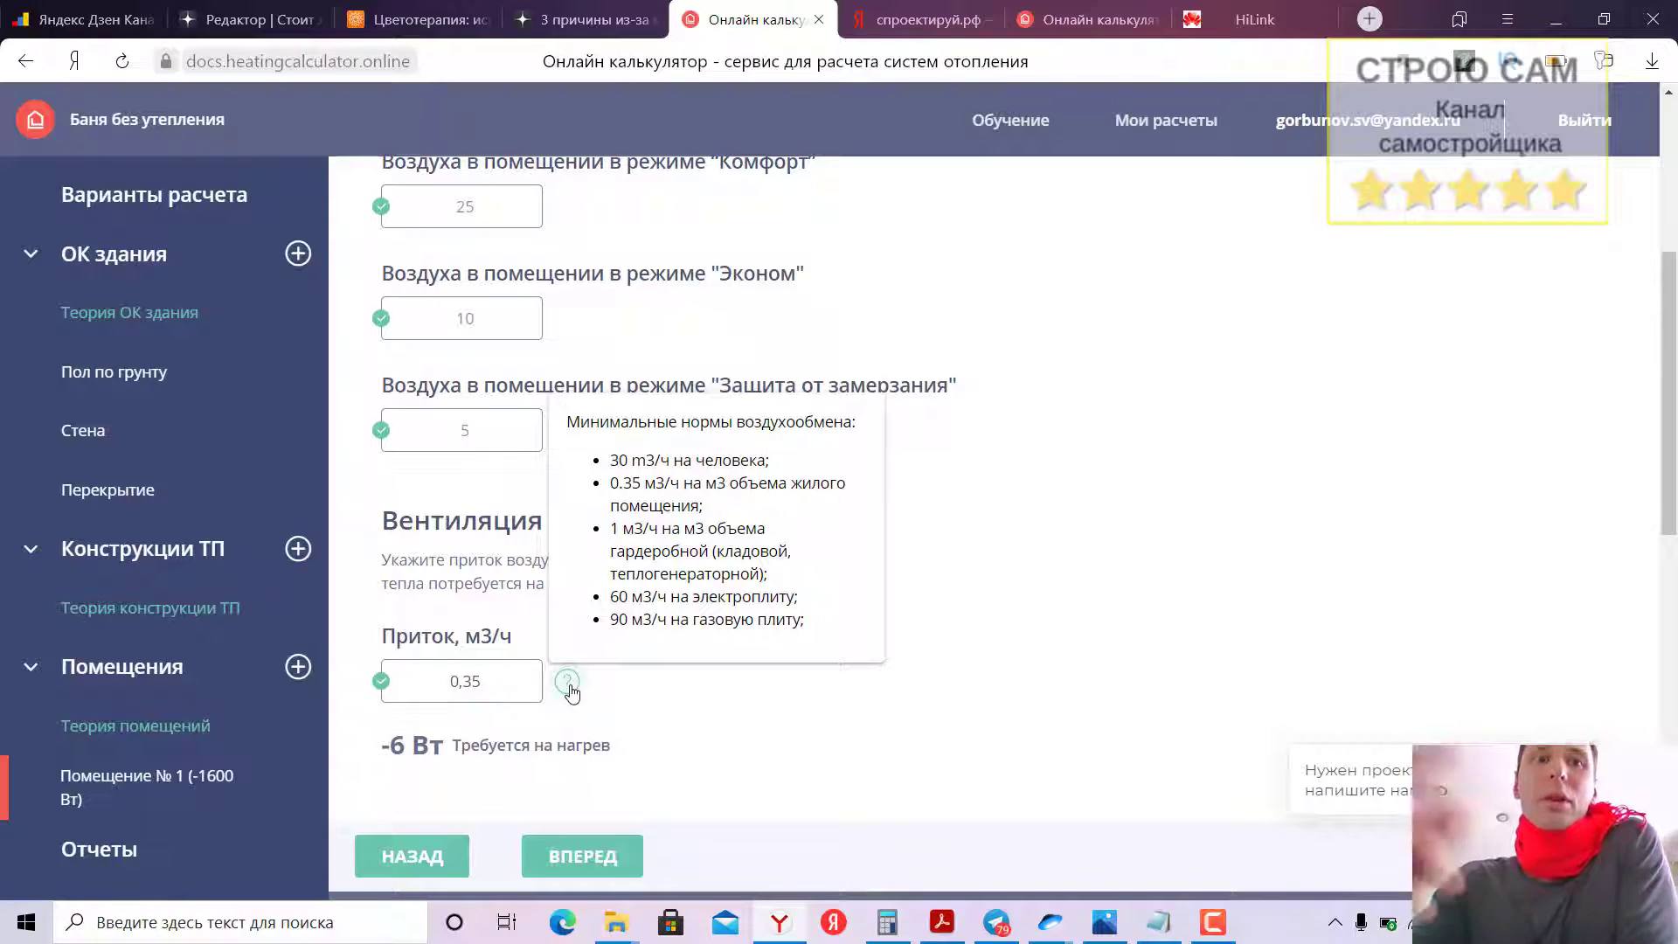
# Examine the heat loss through each enclosing structure listed for "Помещение № 1"
pyautogui.scroll(-2, 710, 724)
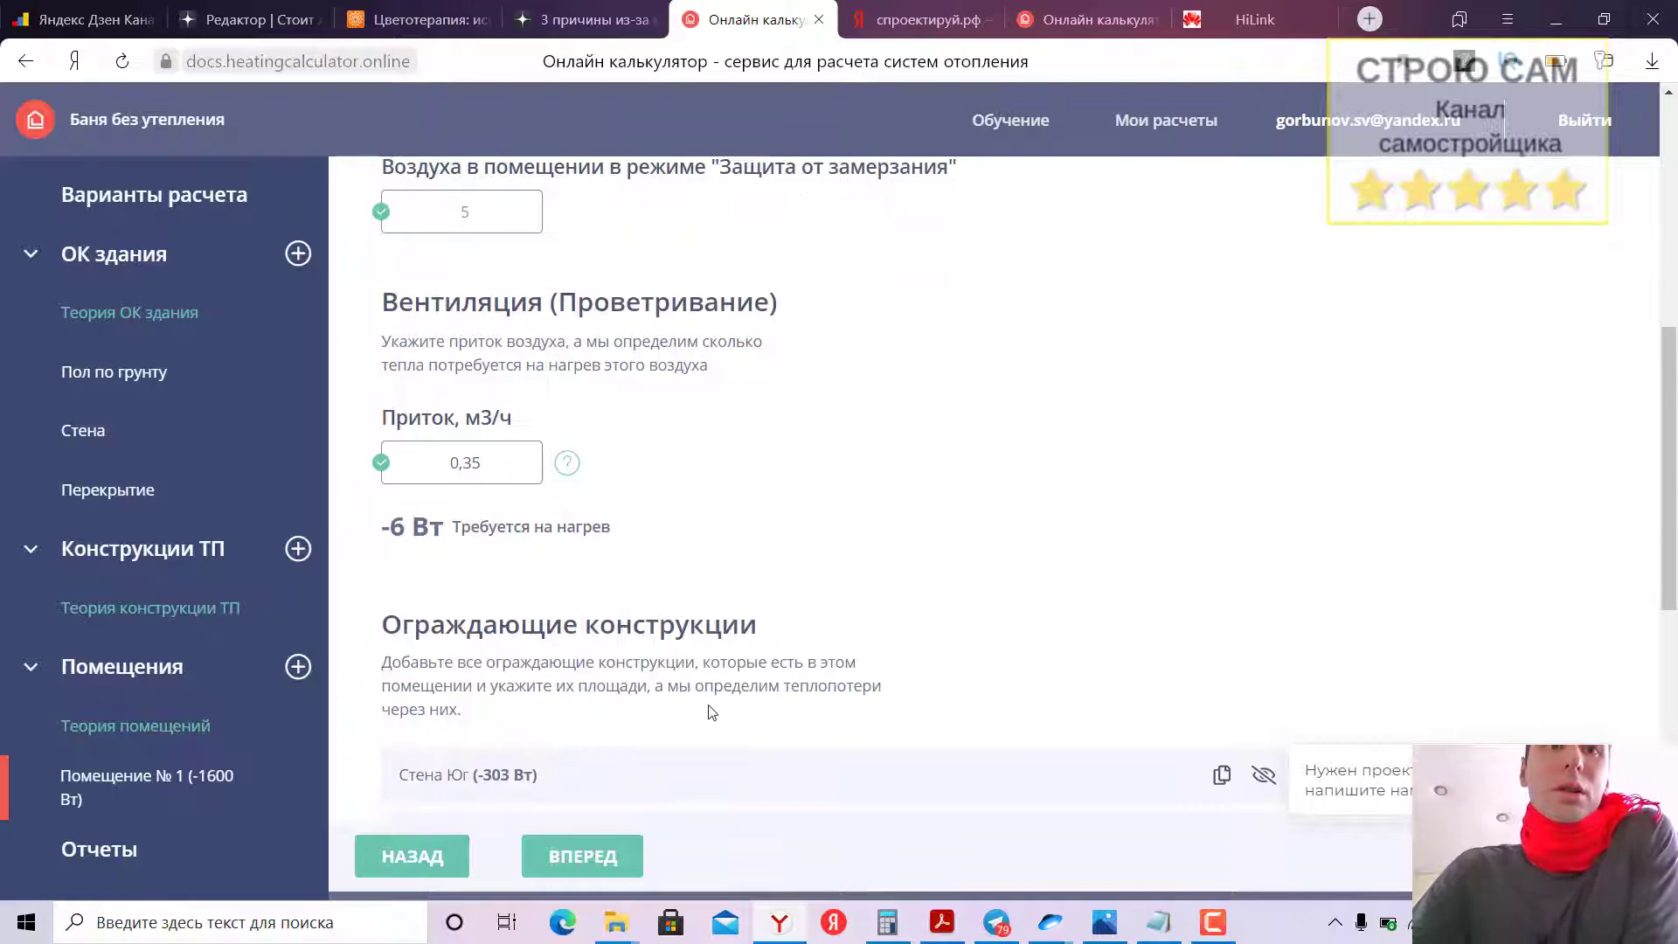
pyautogui.scroll(-1, 712, 649)
pyautogui.scroll(-1, 712, 649)
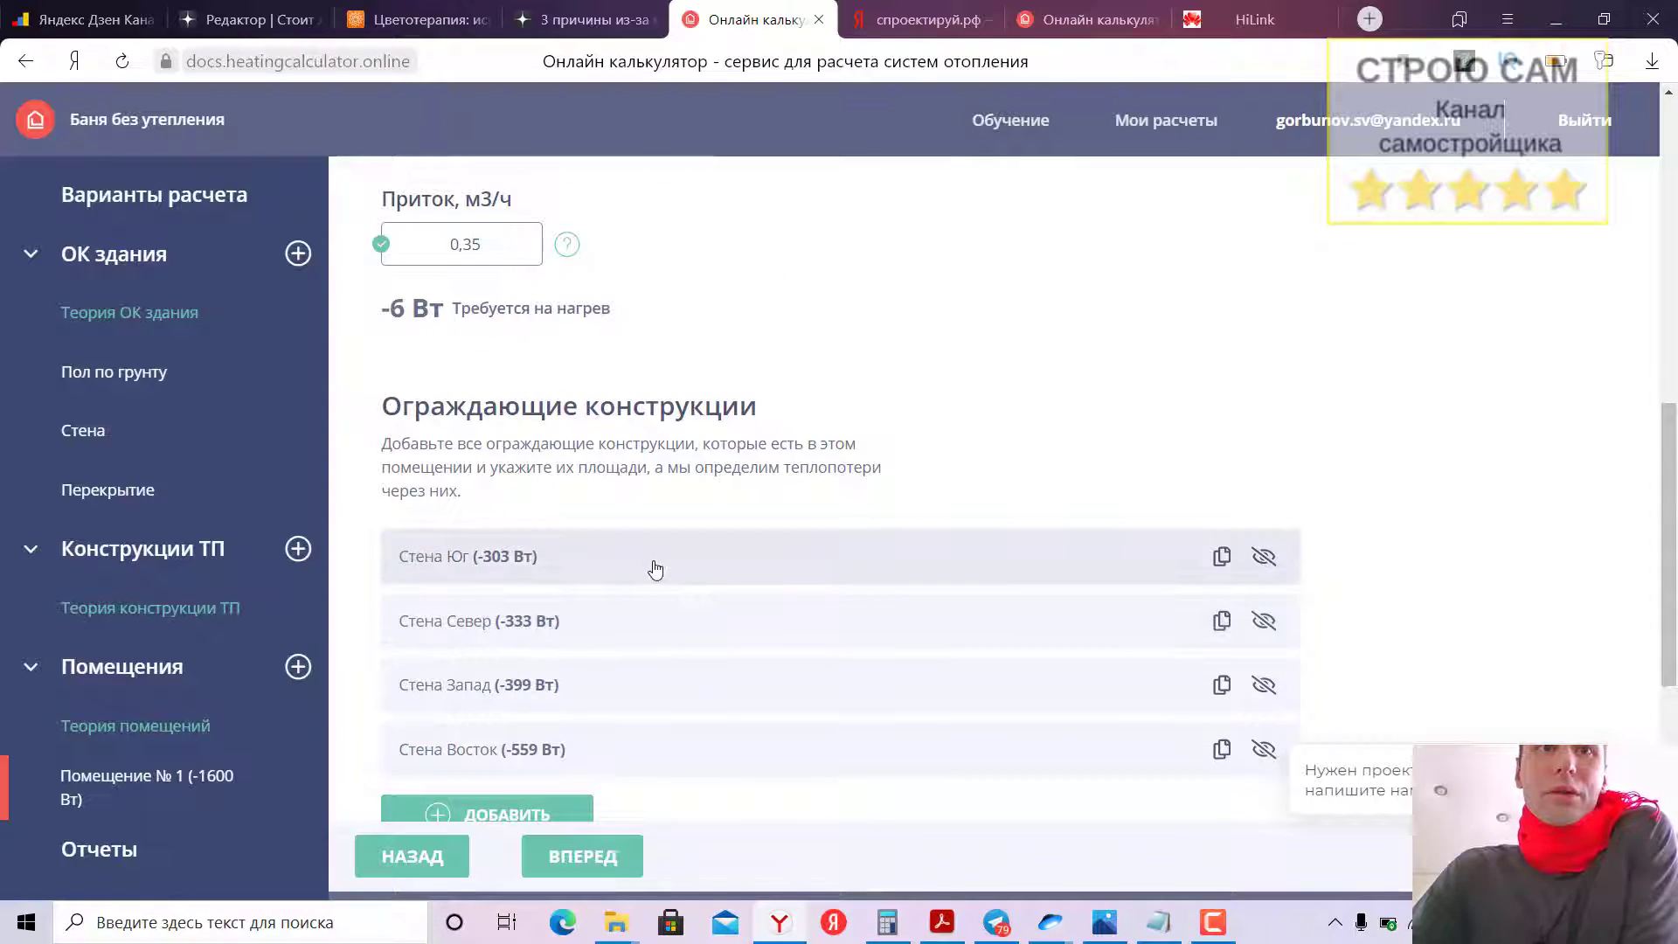
pyautogui.scroll(-2, 655, 569)
pyautogui.scroll(2, 655, 568)
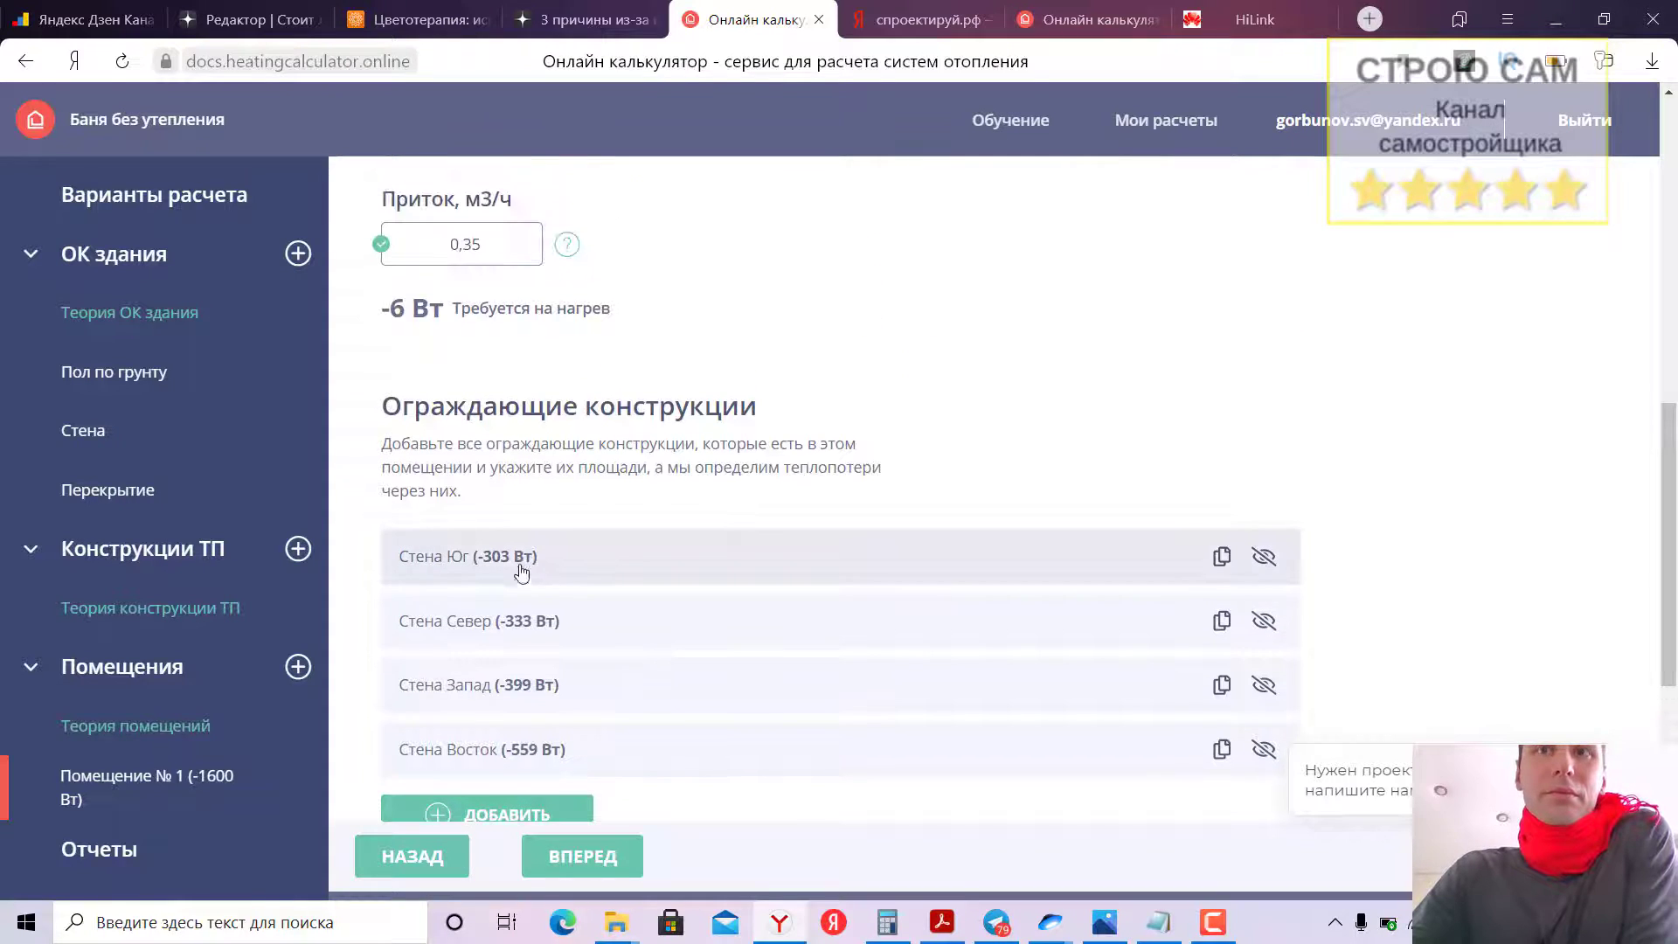
# Expand "Стена Юг", review its structure, orientation, total area and window area against the other walls, and collapse it
pyautogui.click(498, 562)
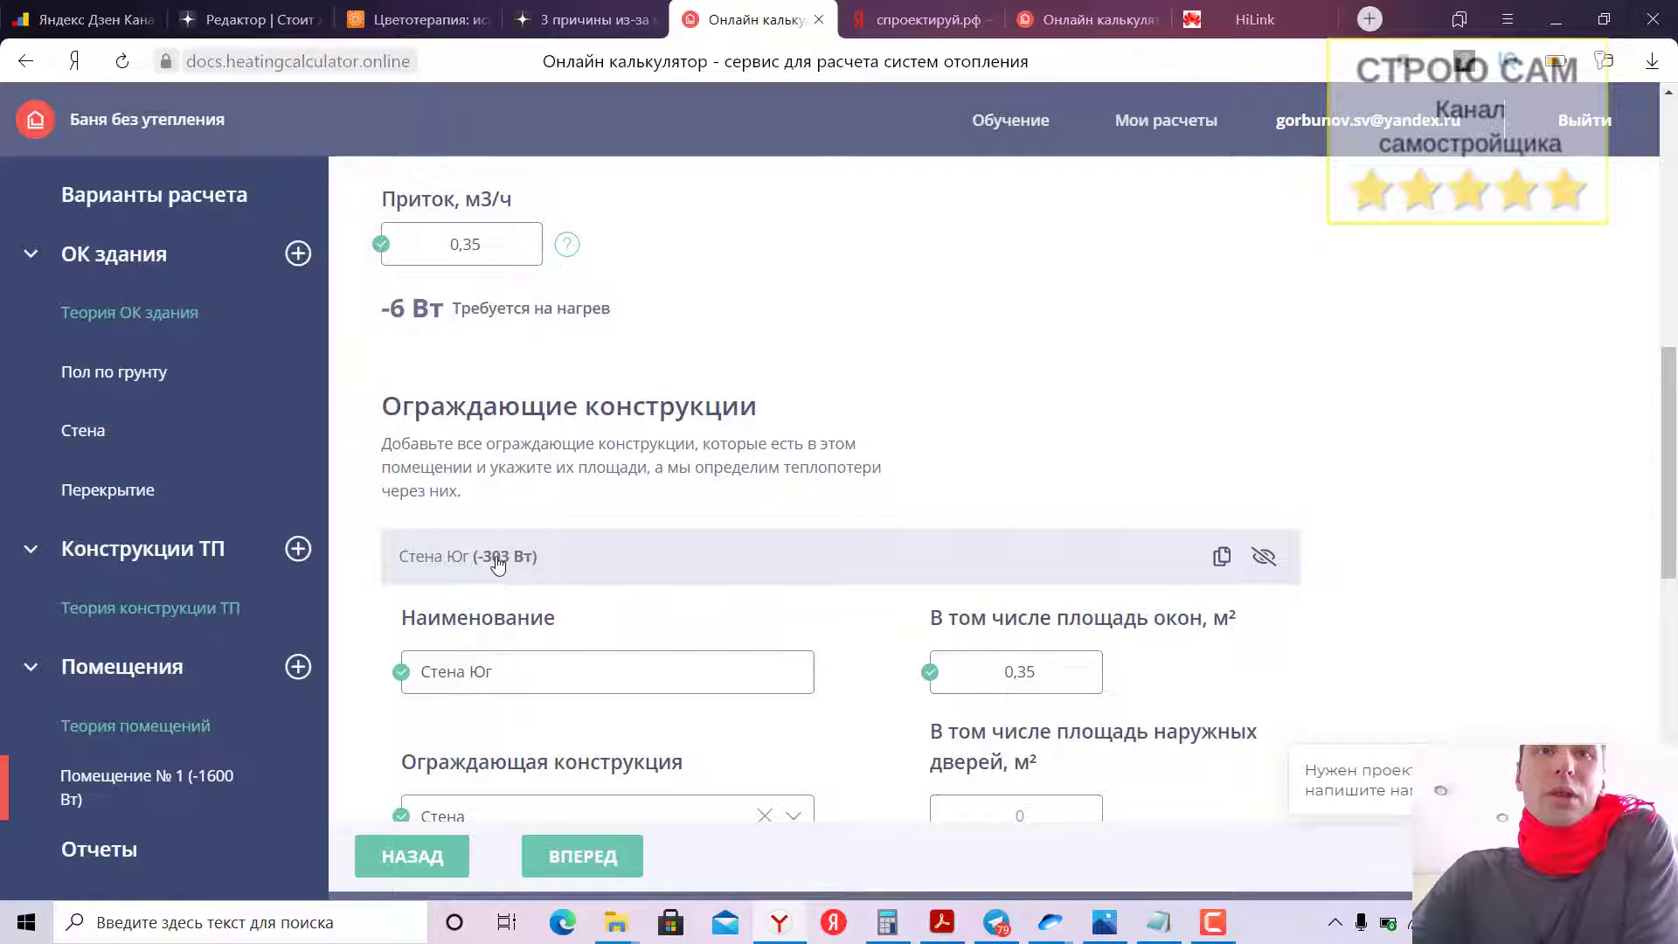
pyautogui.scroll(-1, 496, 564)
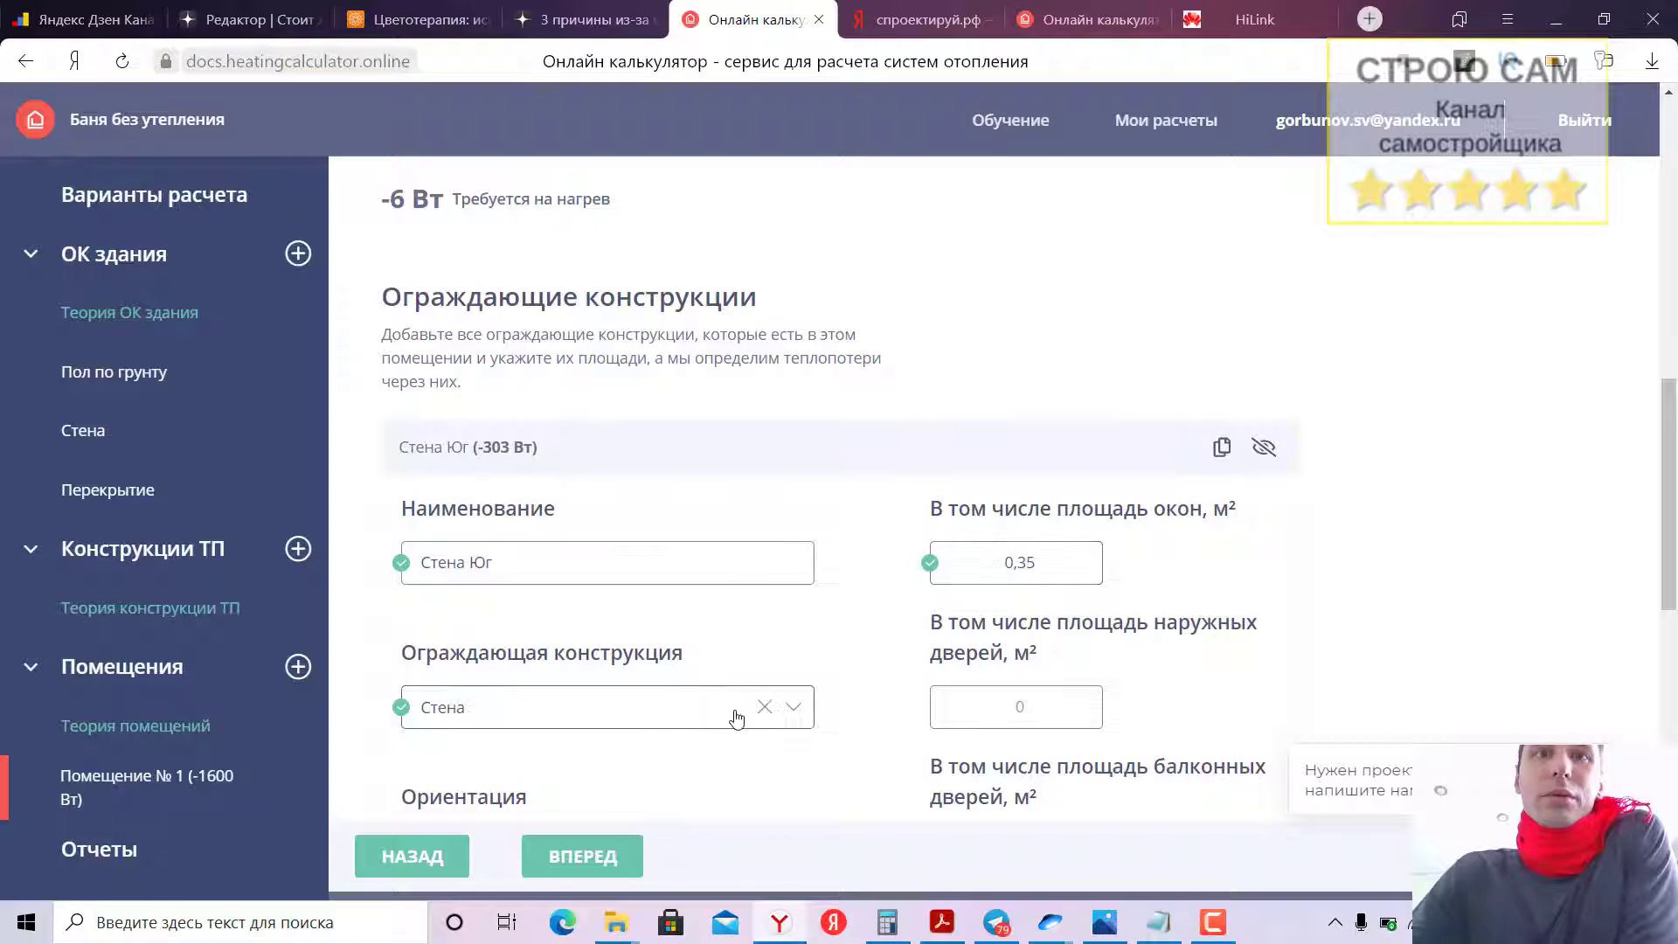
pyautogui.scroll(-2, 924, 695)
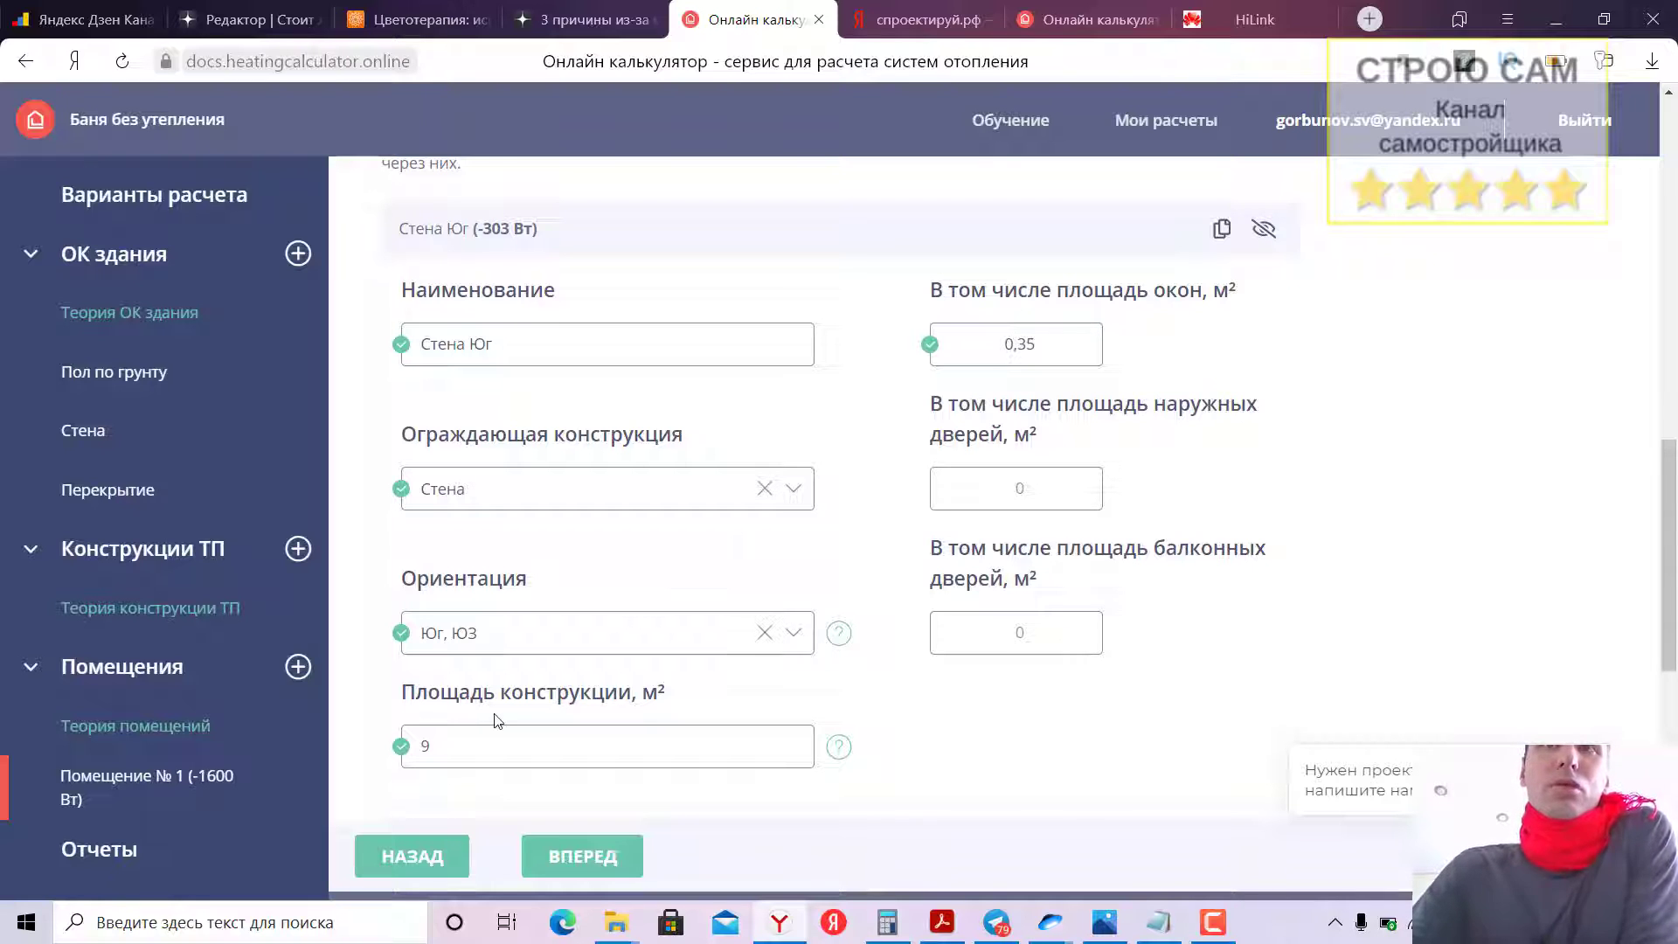
pyautogui.scroll(1, 498, 722)
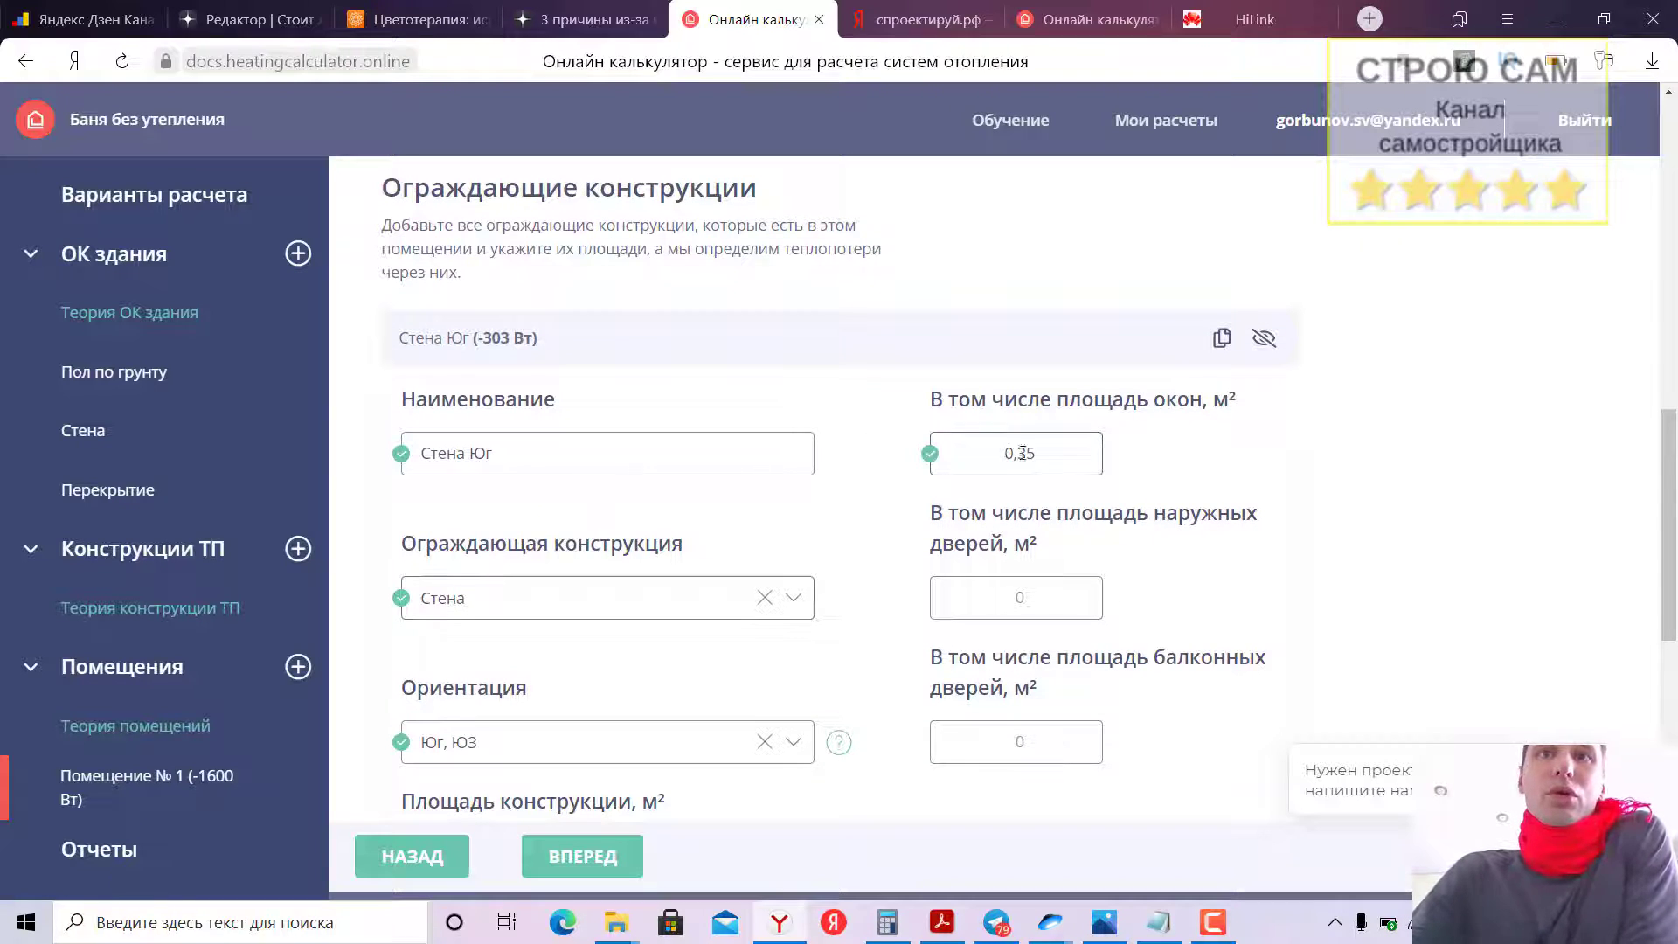
pyautogui.scroll(-2, 1030, 577)
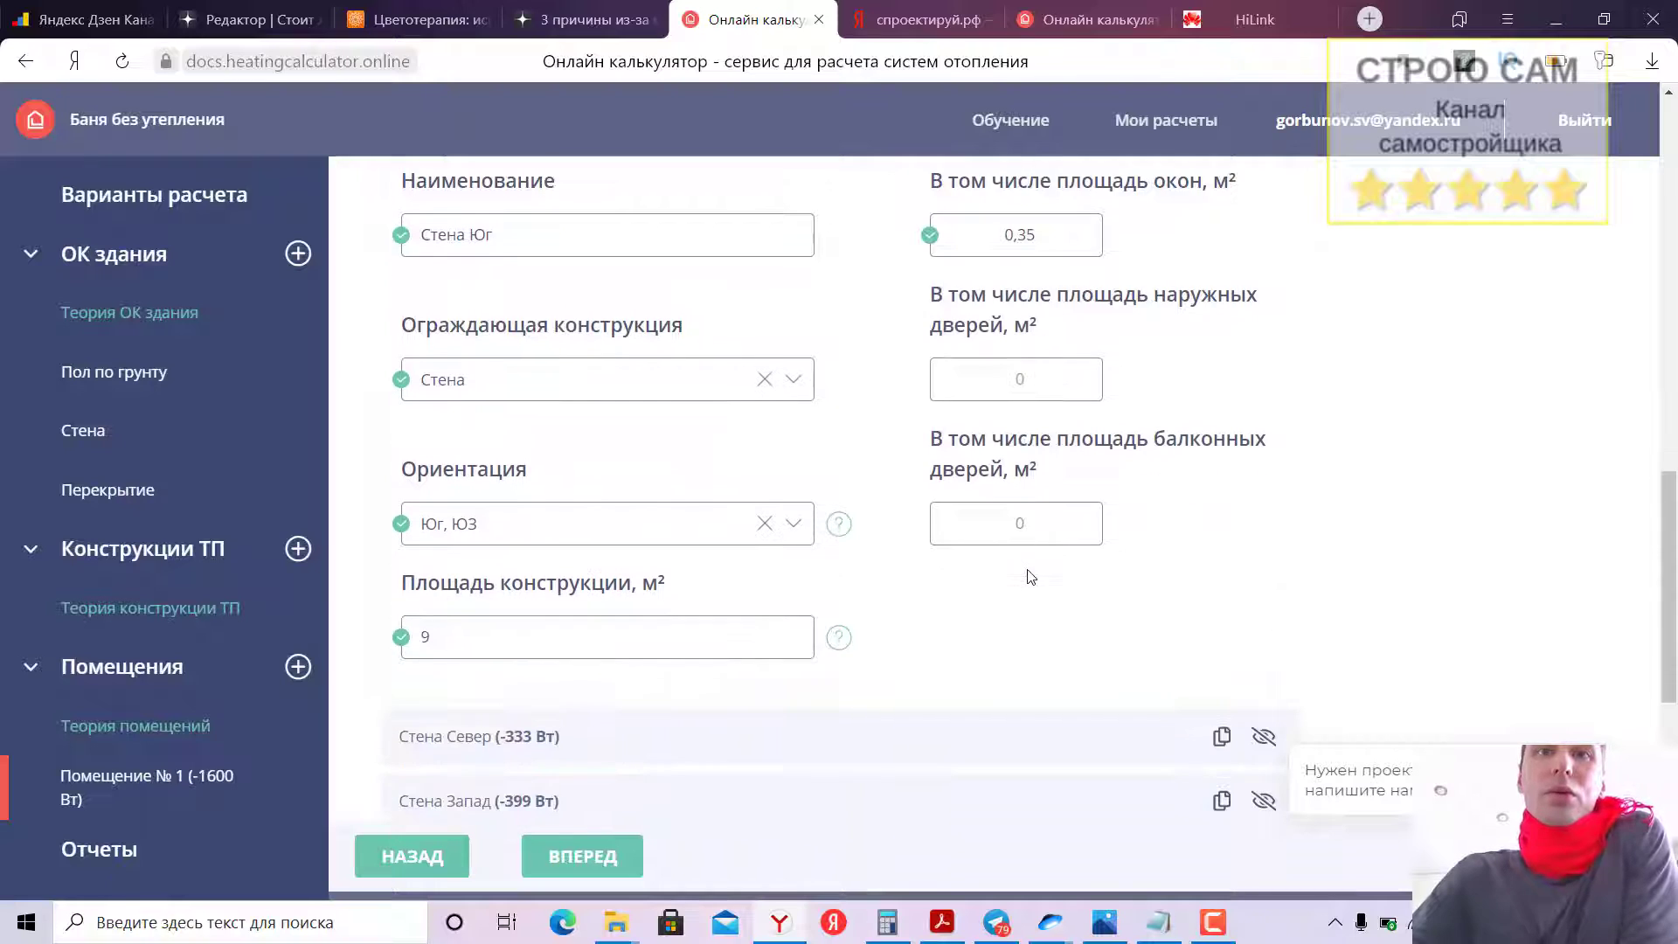
pyautogui.scroll(-2, 1030, 577)
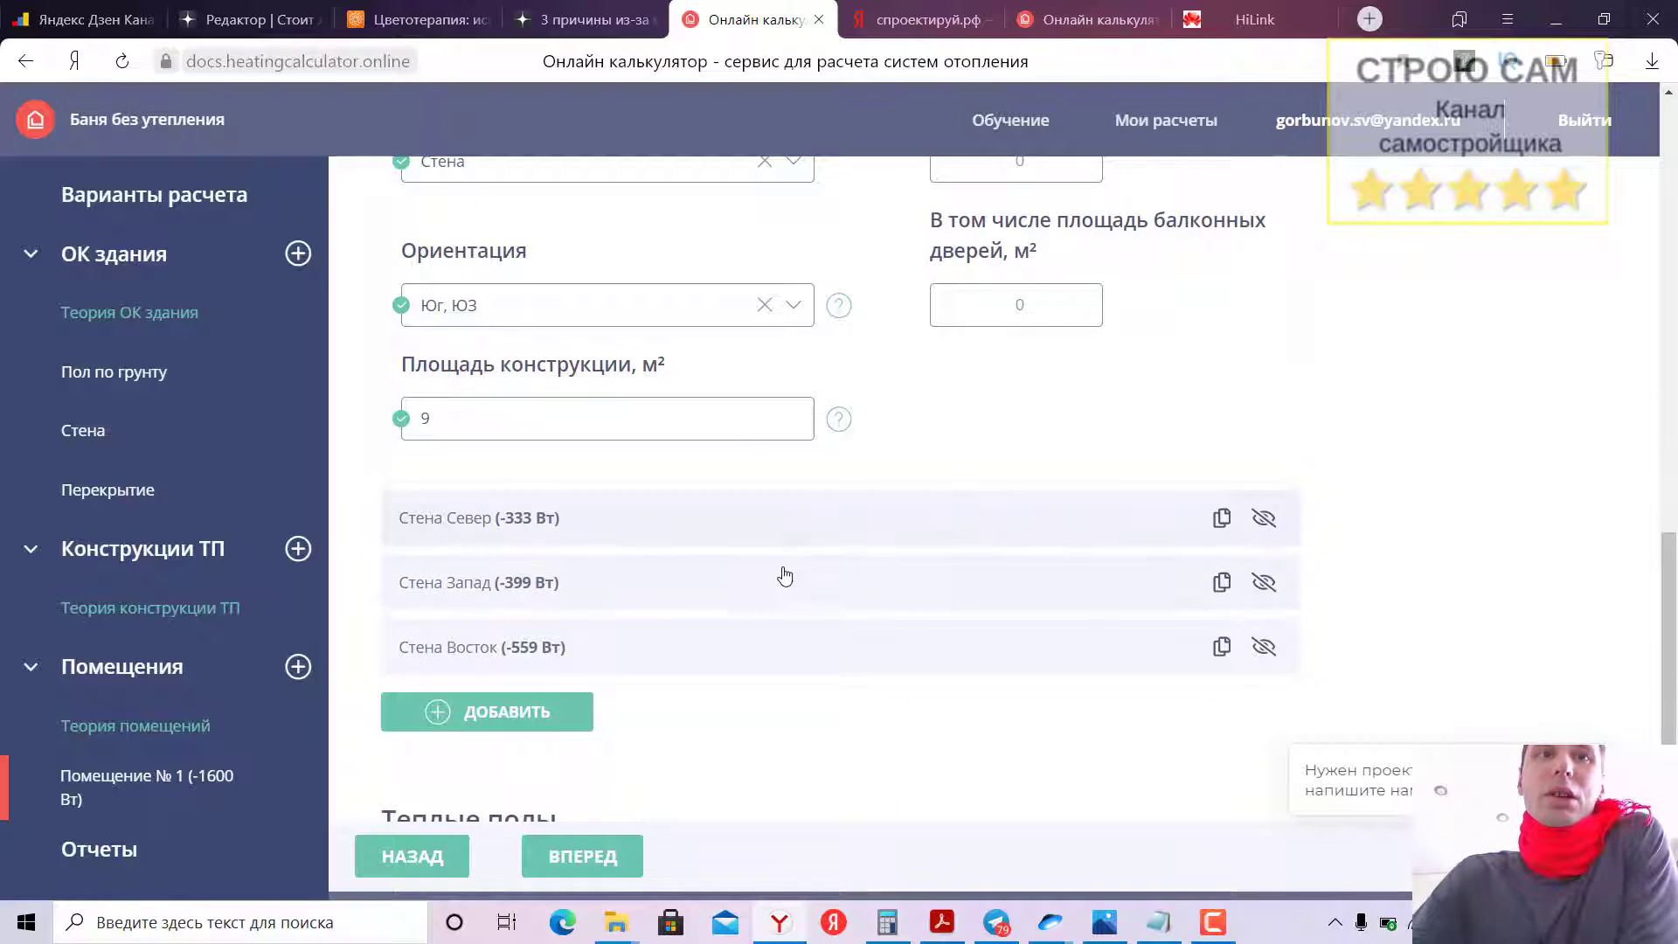
pyautogui.scroll(5, 749, 519)
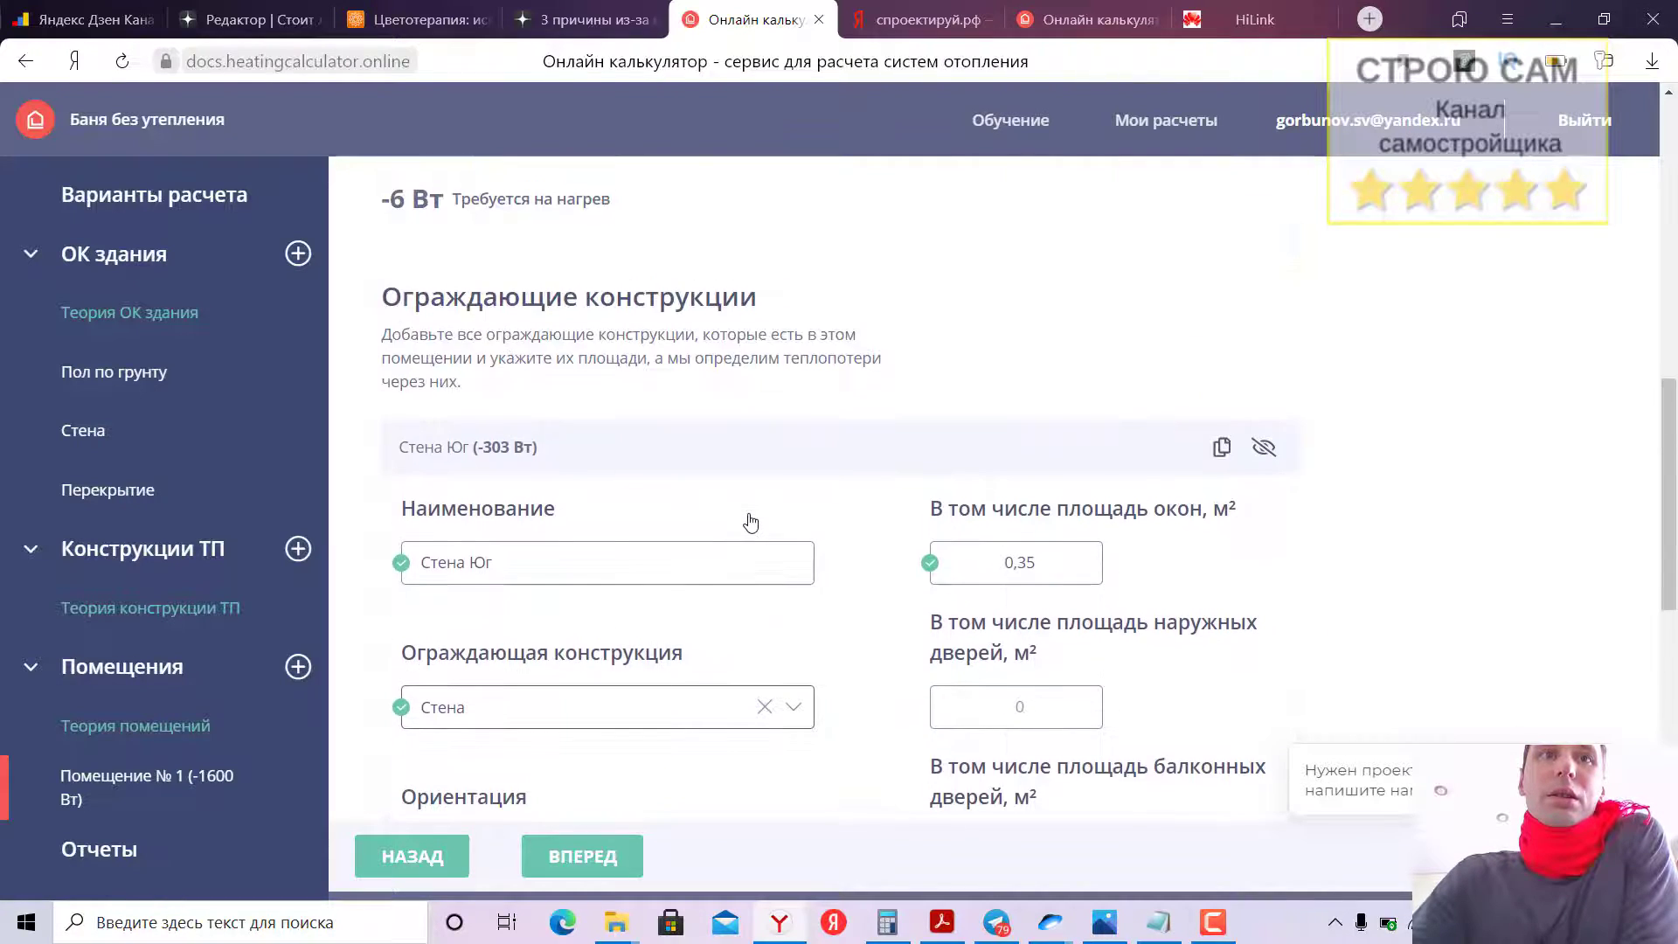
pyautogui.scroll(-3, 750, 519)
pyautogui.scroll(-2, 750, 519)
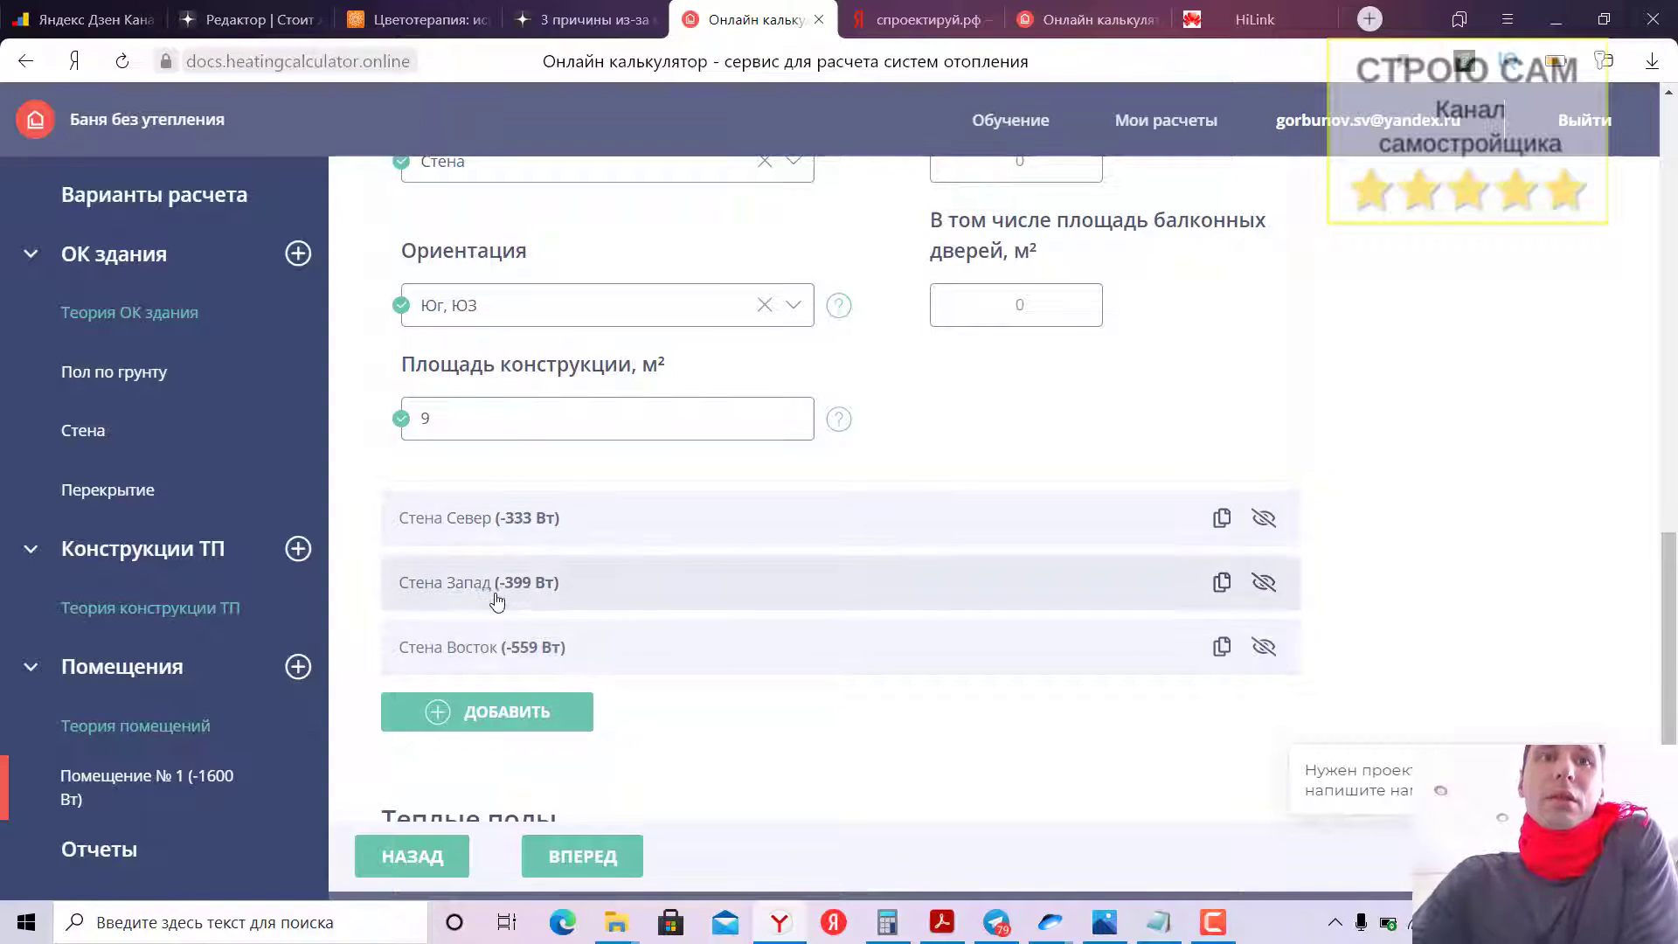
pyautogui.scroll(4, 489, 590)
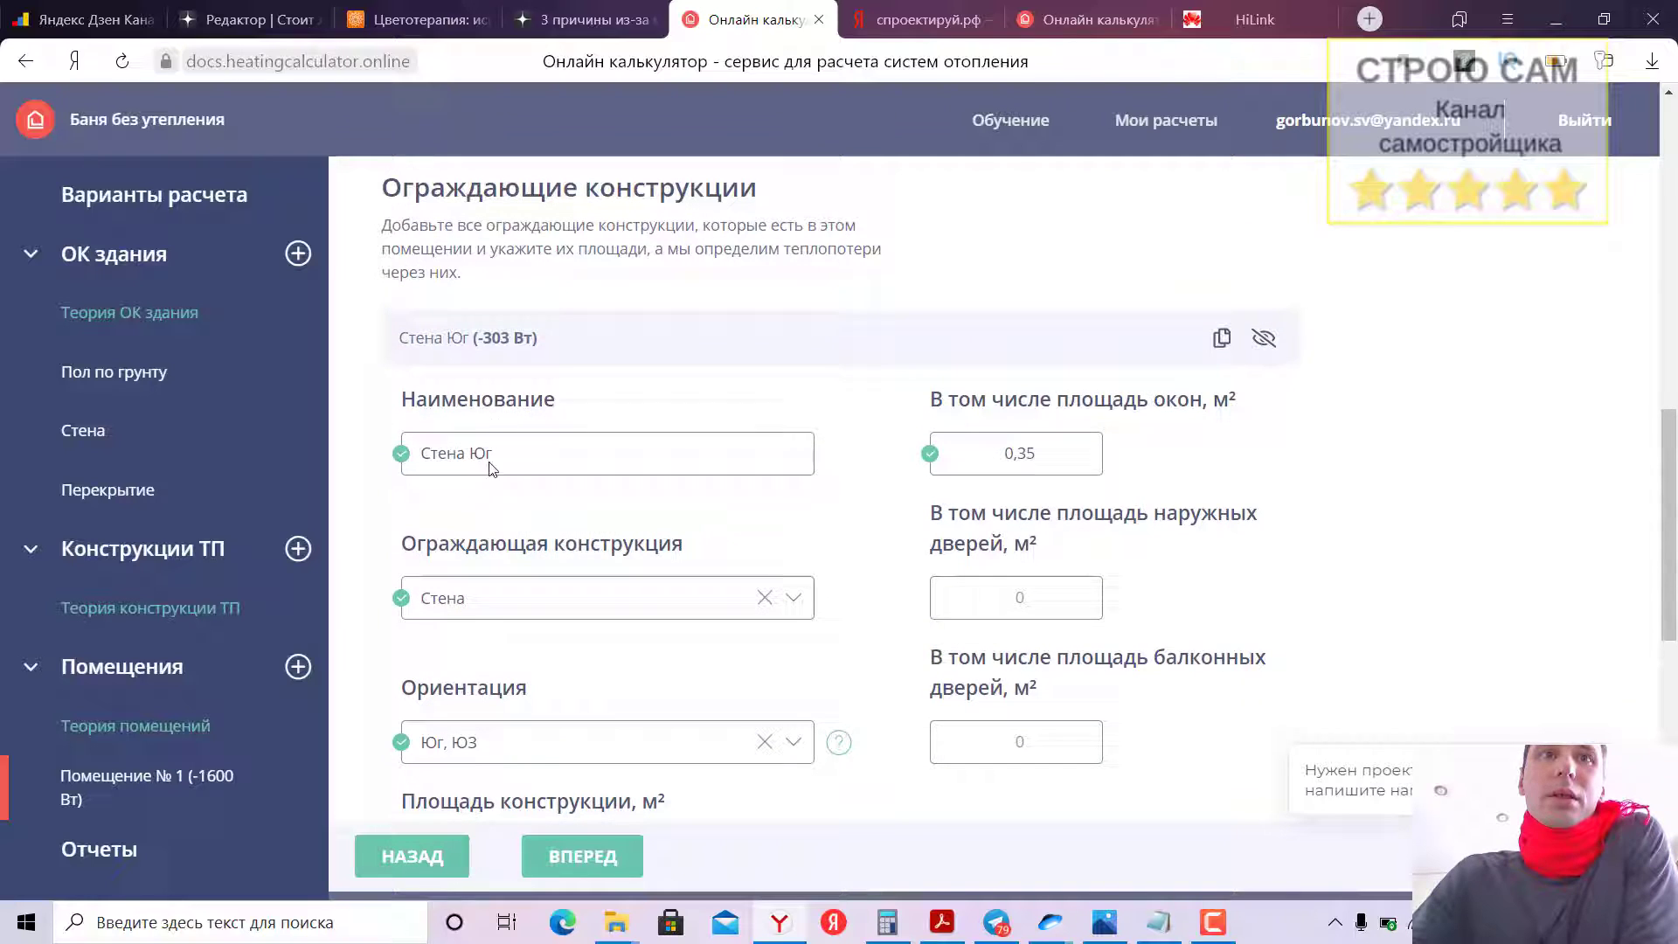
pyautogui.click(497, 343)
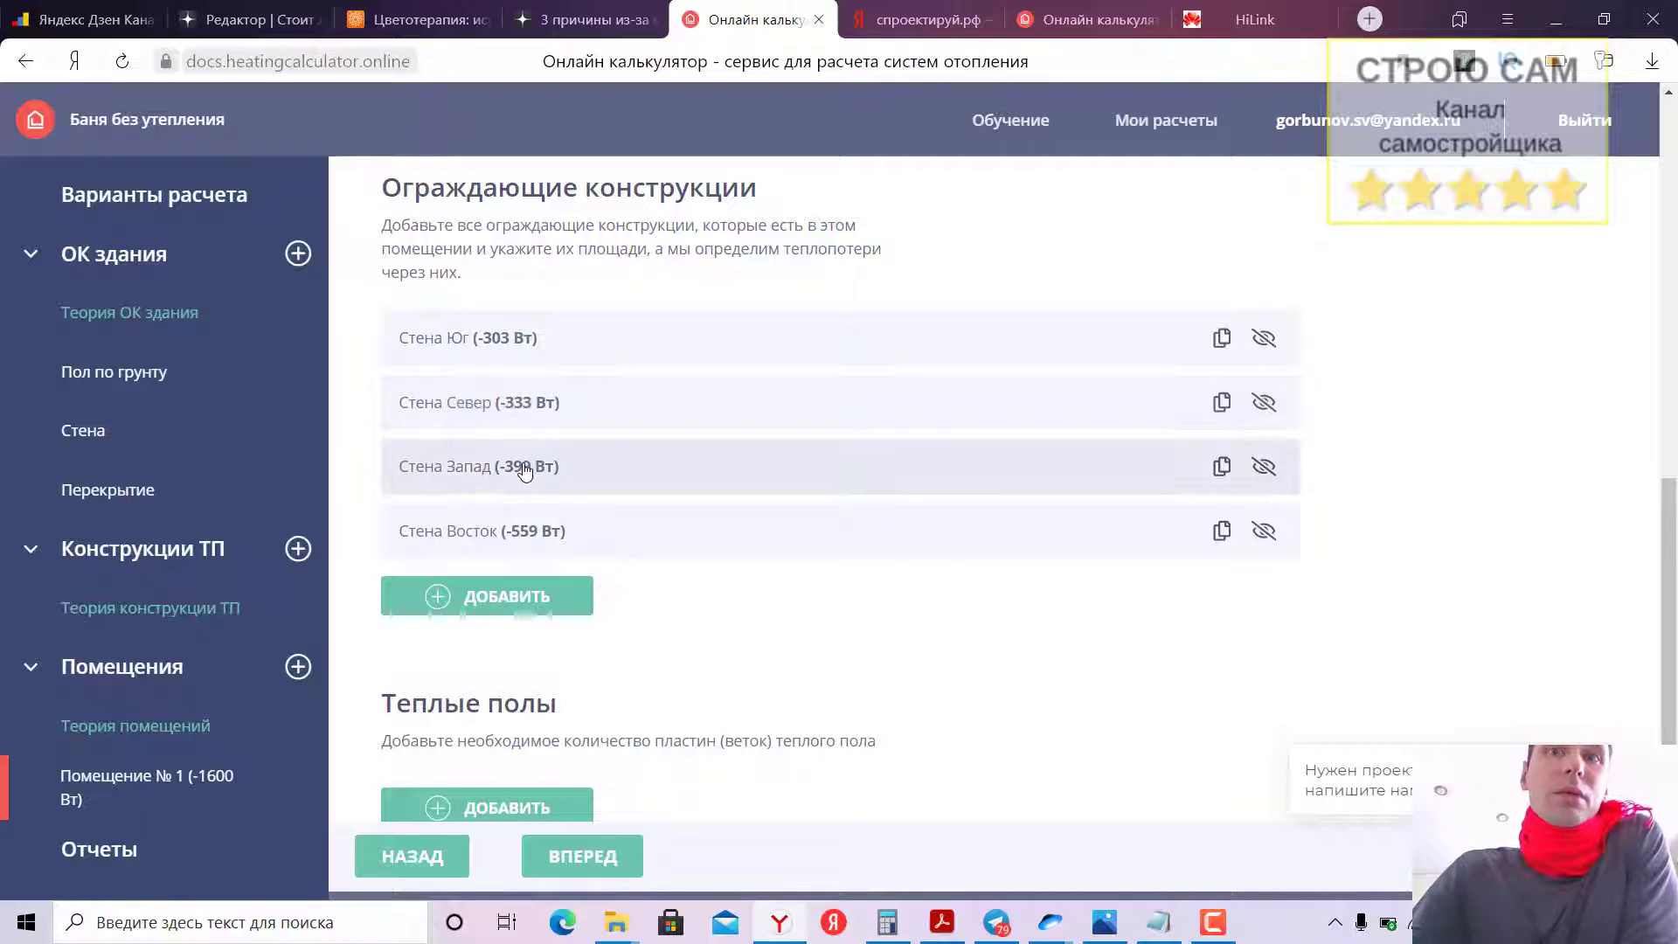
# Expand "Стена Восток" and review its window and outer door areas, orientation and total area without changing them
pyautogui.click(535, 542)
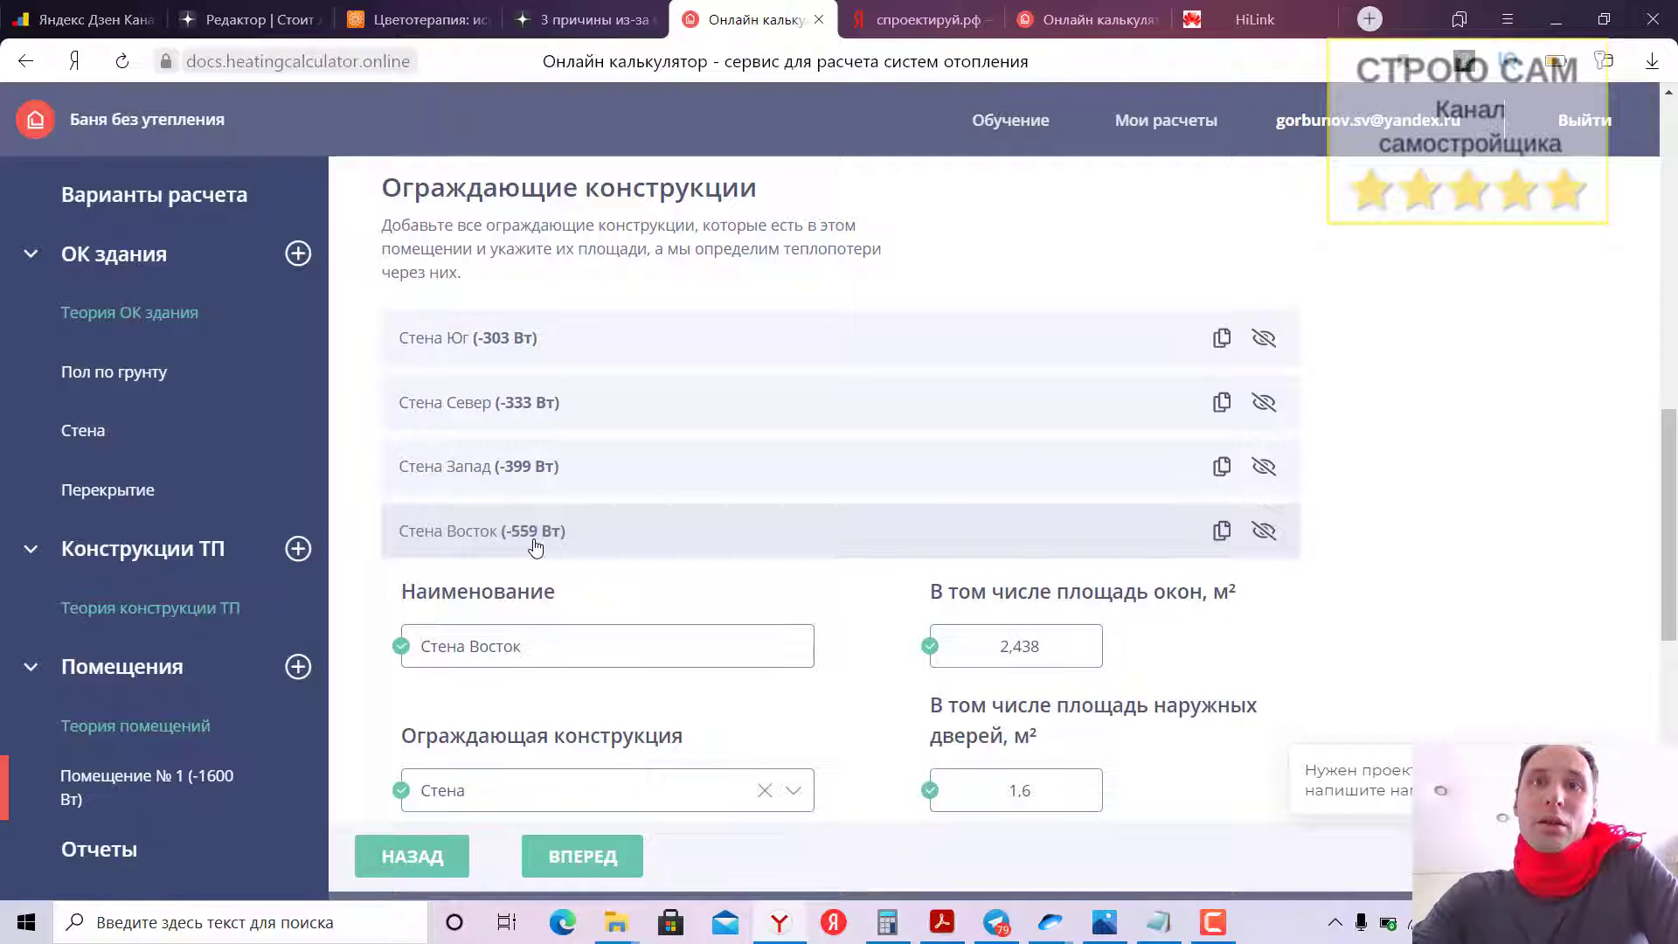
pyautogui.scroll(-1, 535, 546)
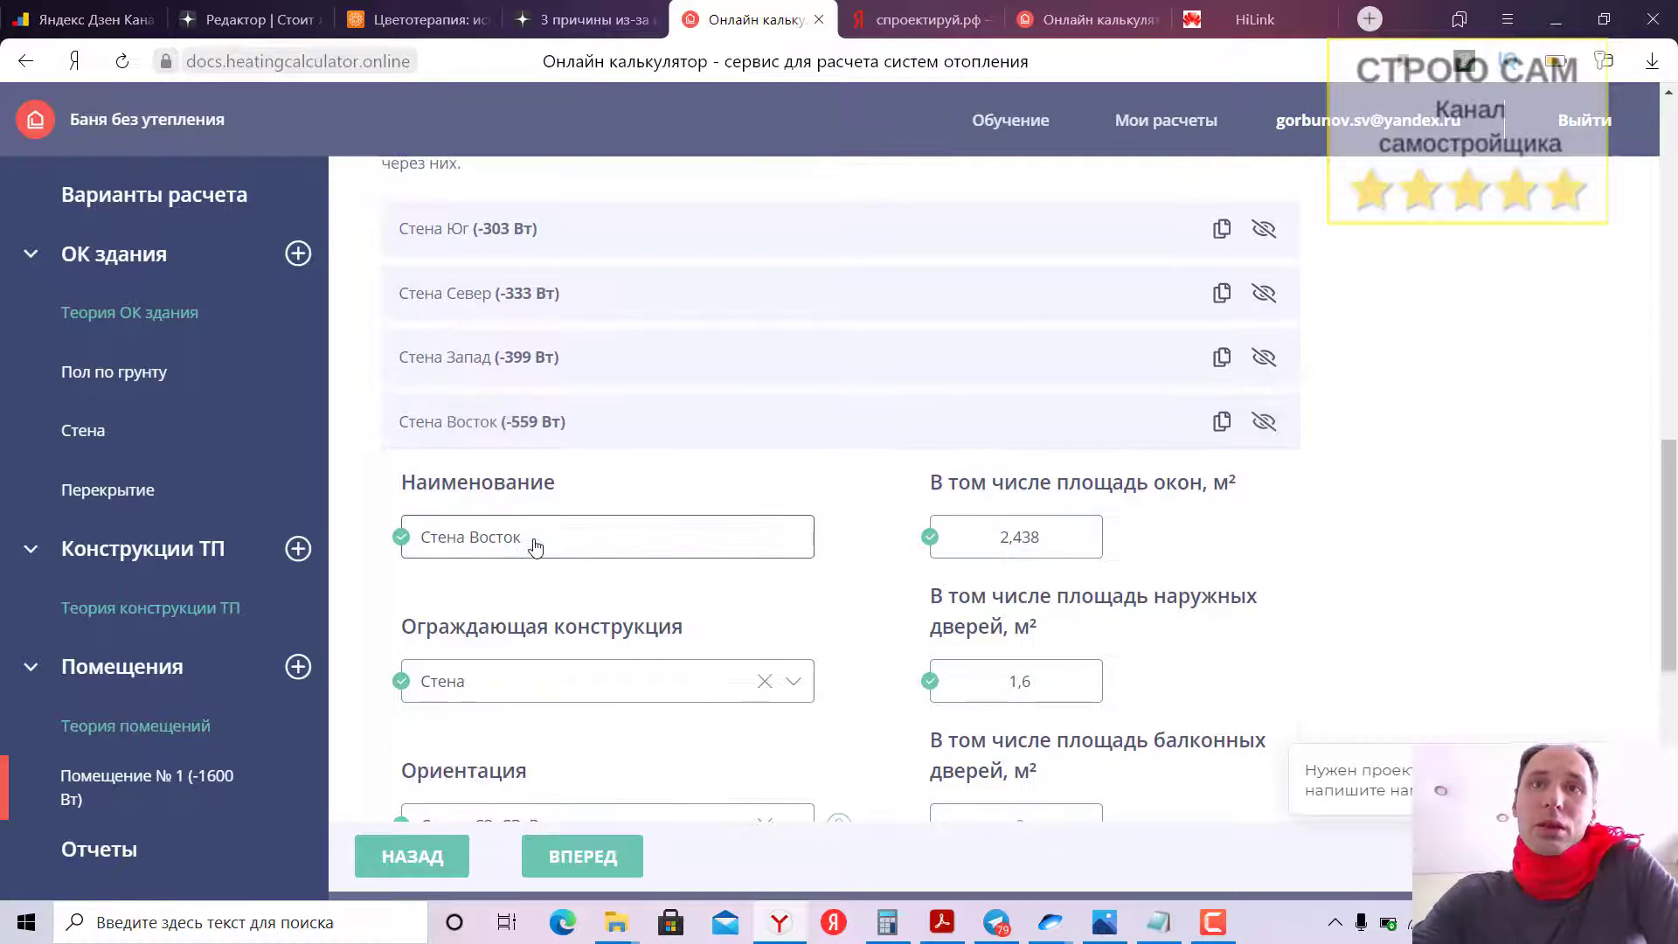
pyautogui.scroll(-1, 535, 546)
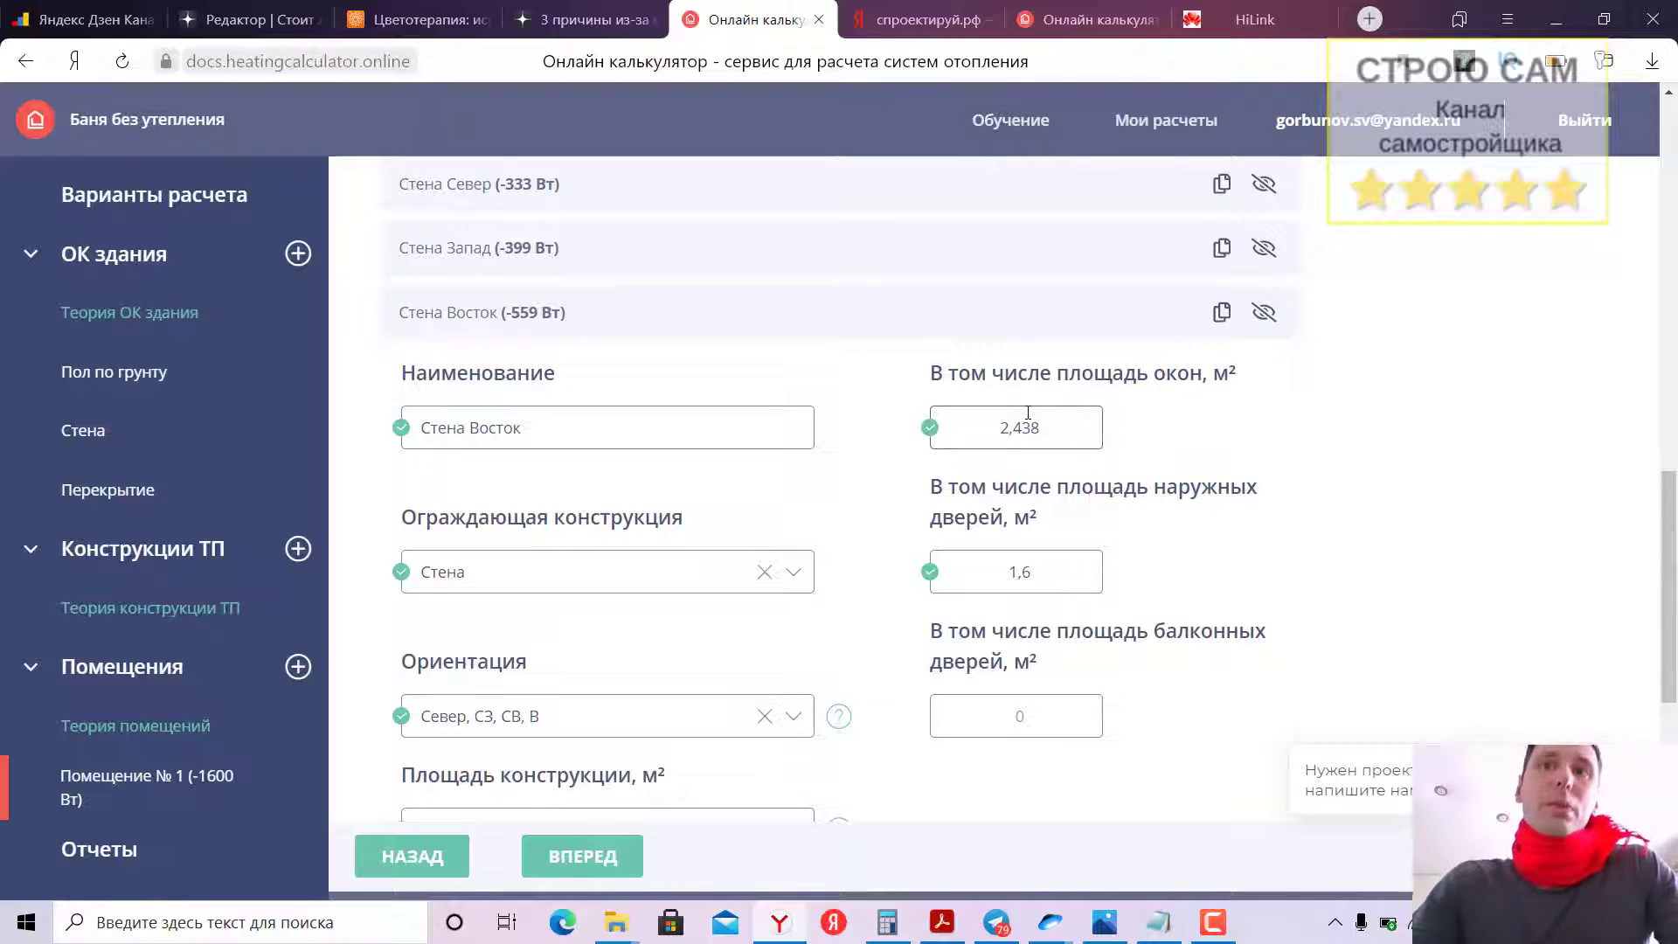
pyautogui.click(994, 571)
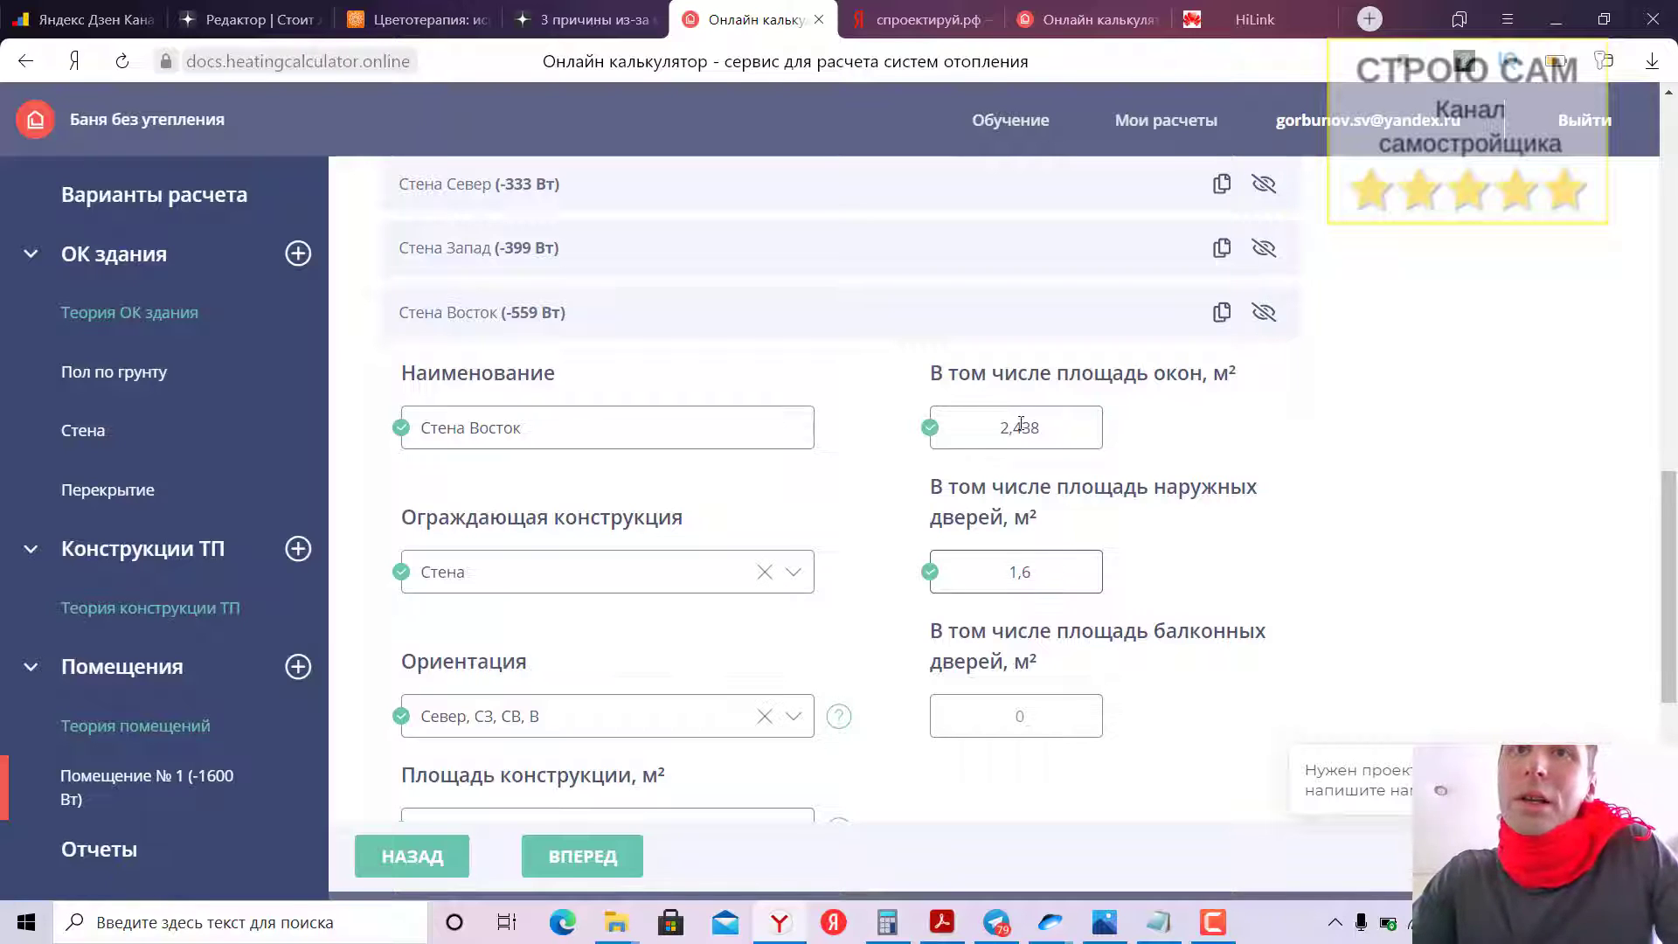
pyautogui.scroll(-3, 985, 441)
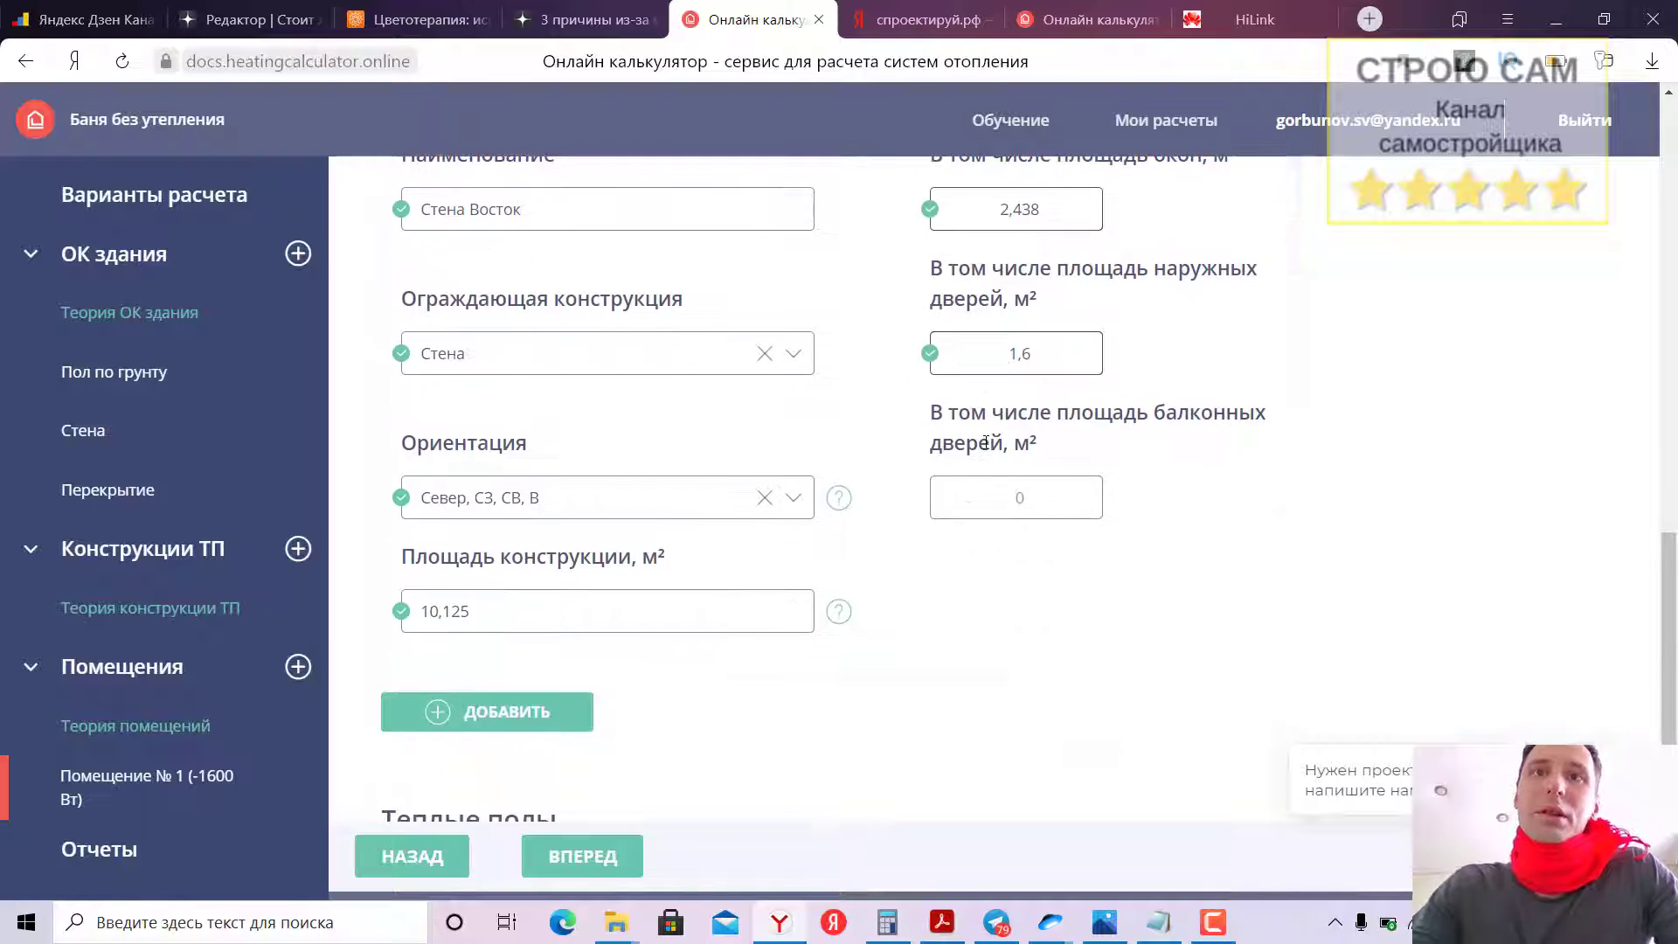
pyautogui.scroll(3, 986, 442)
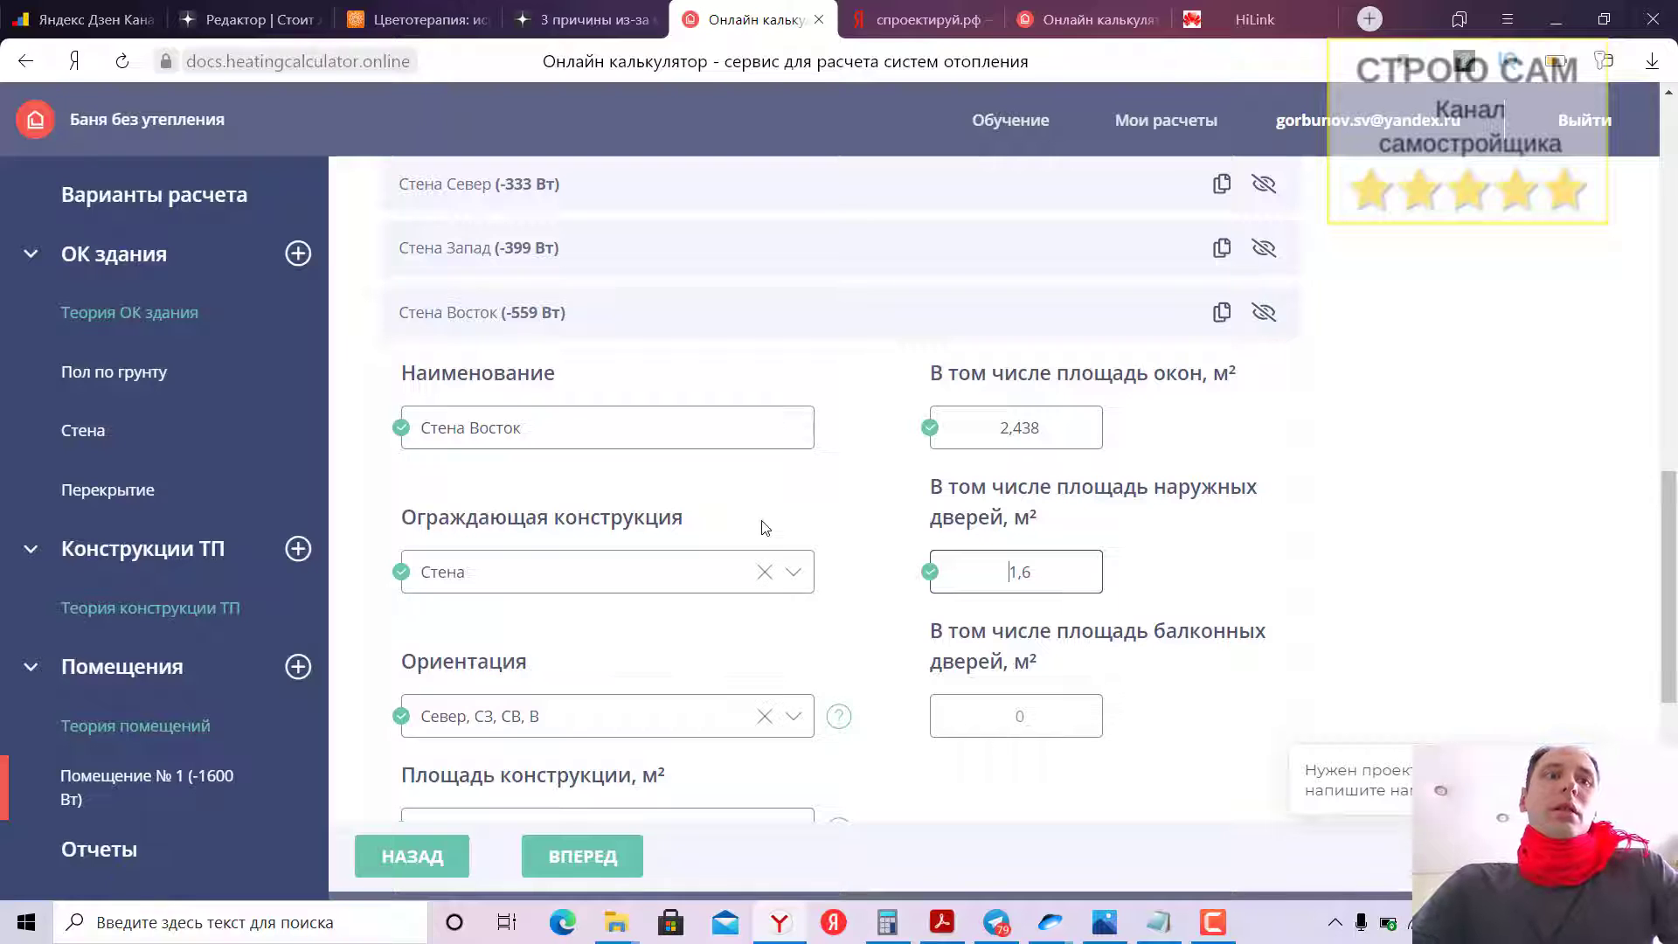
pyautogui.scroll(5, 804, 535)
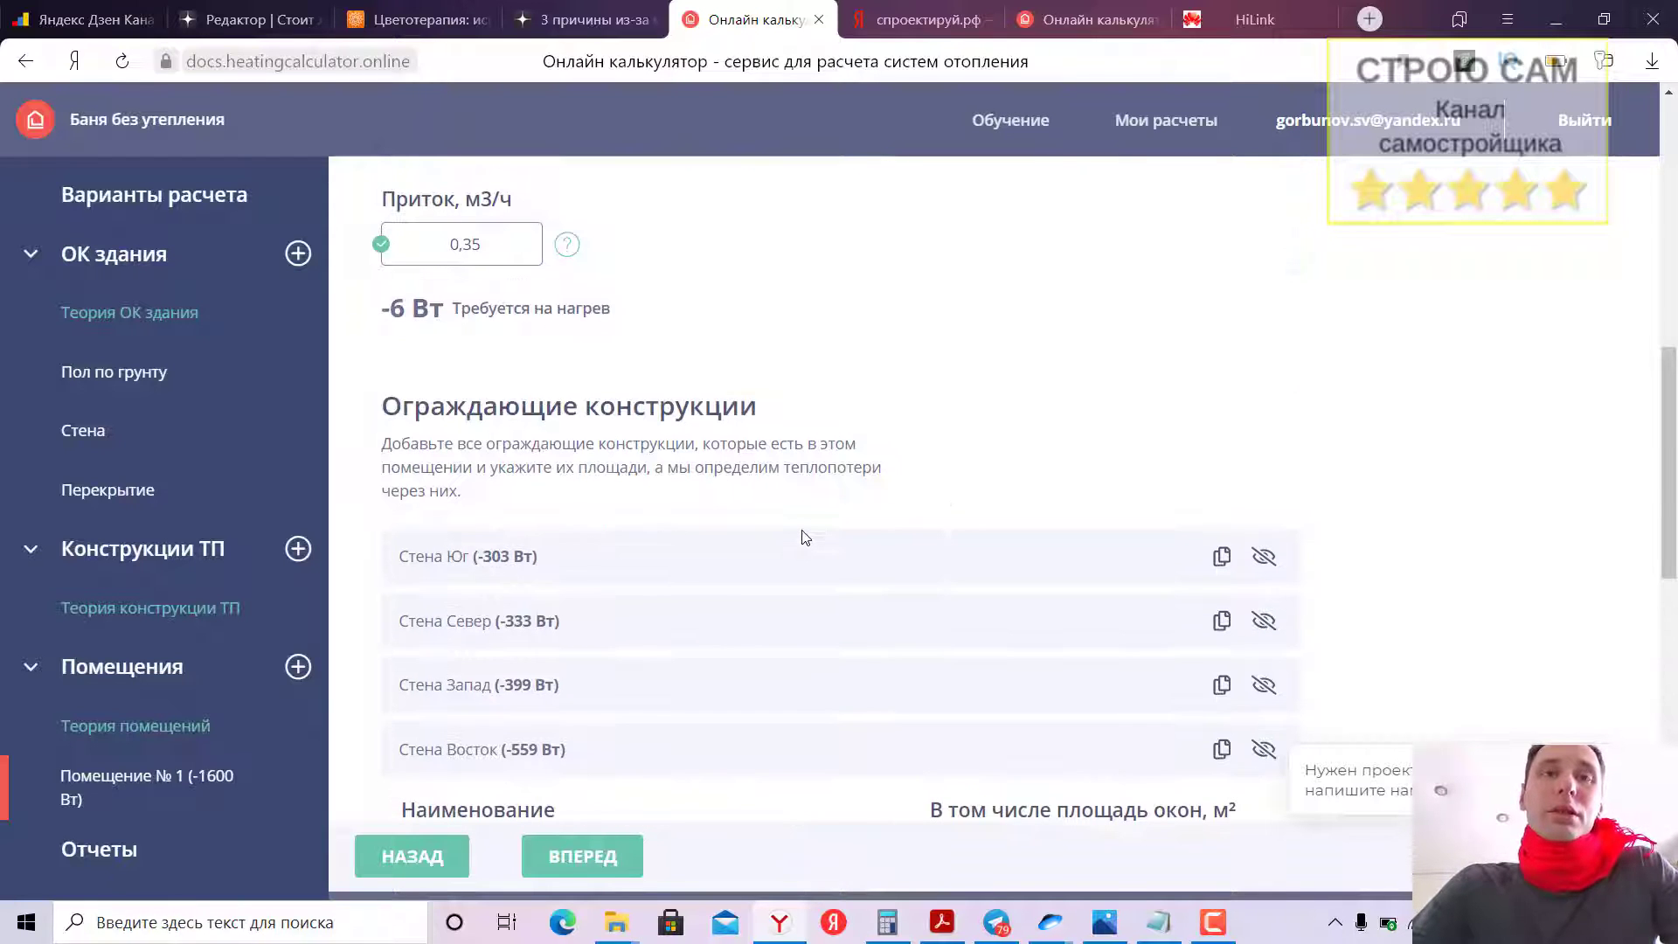
pyautogui.scroll(-6, 804, 536)
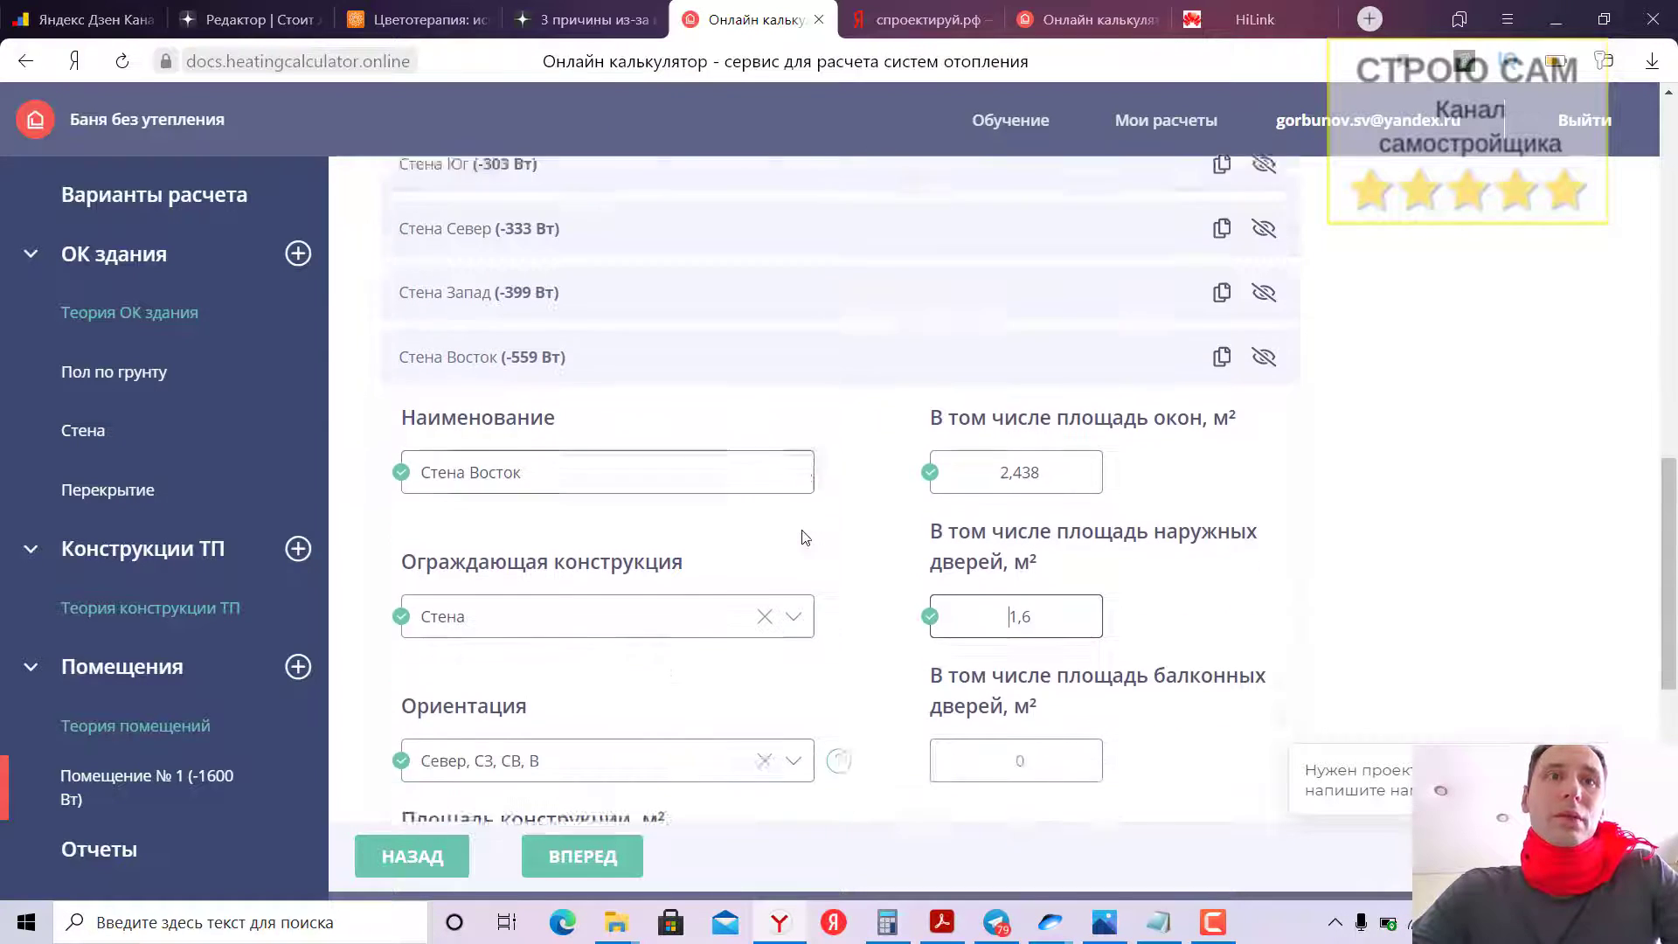
pyautogui.click(166, 667)
pyautogui.click(166, 668)
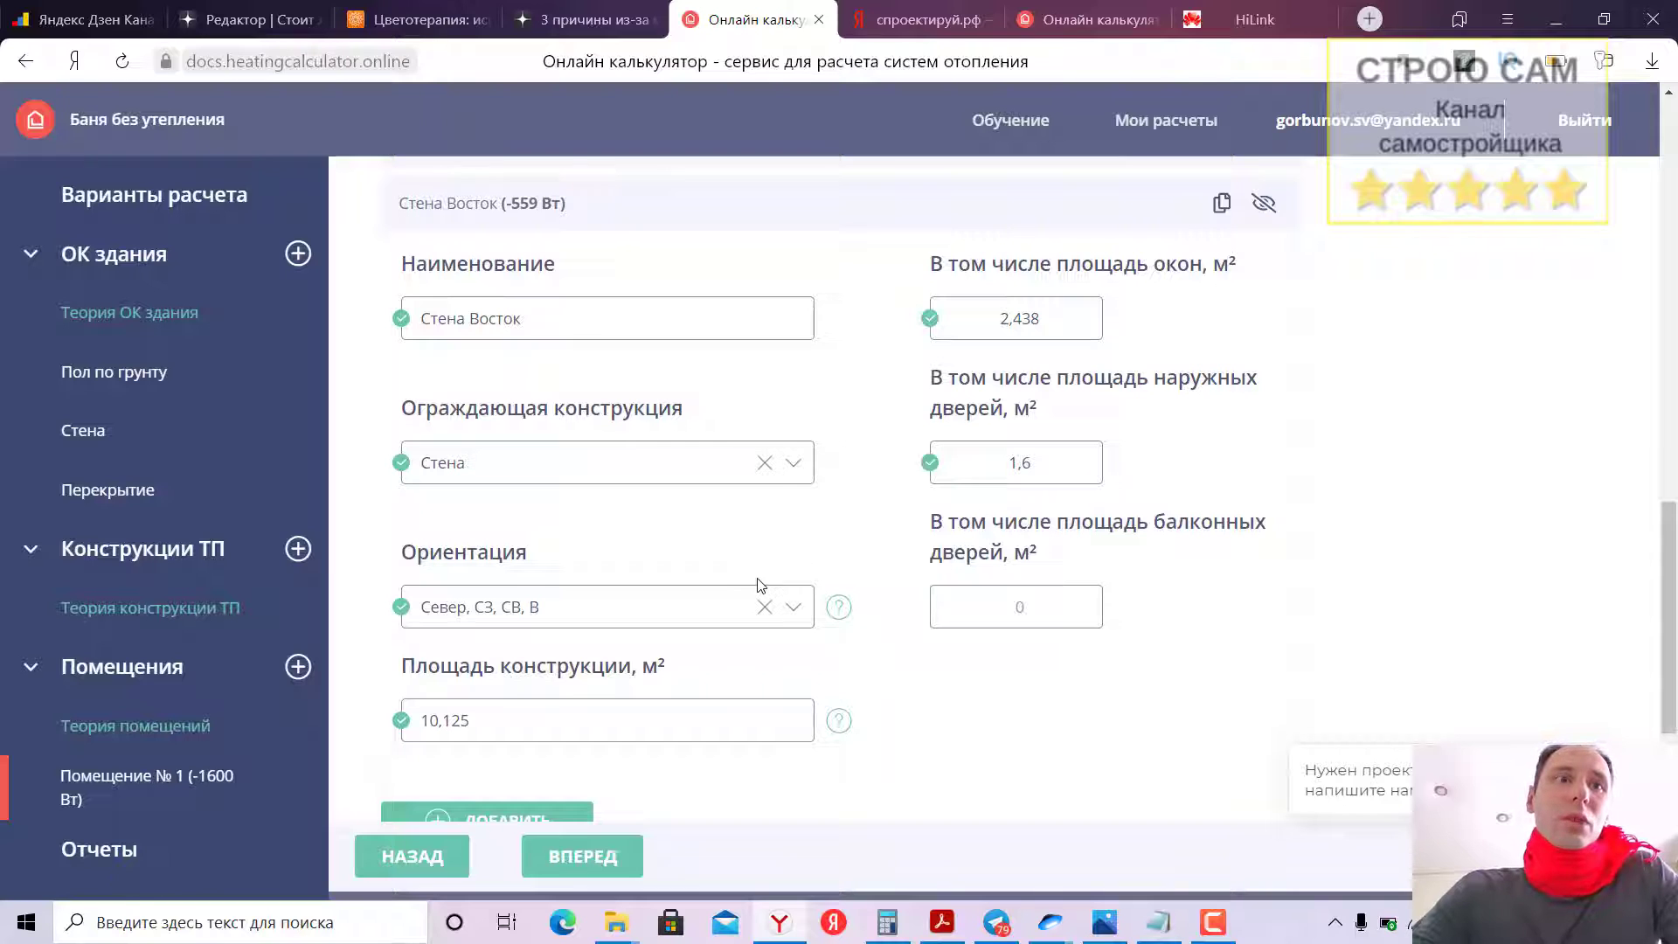
pyautogui.scroll(-2, 761, 585)
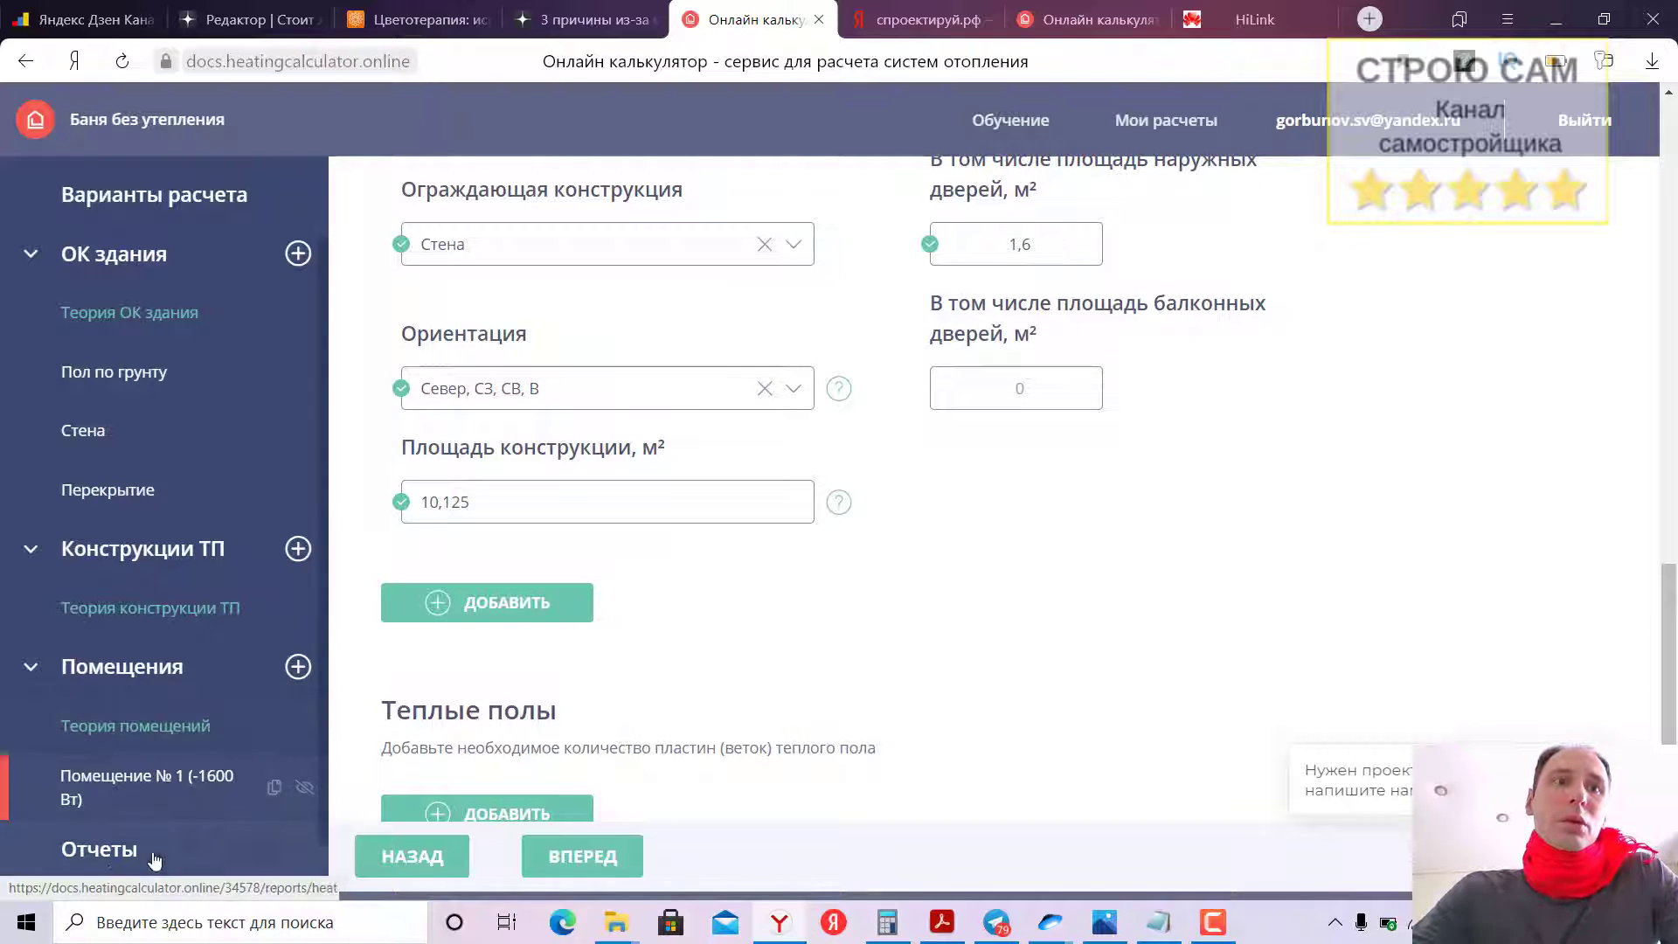
# Open the calculation reports, check the heating appliances report and return to the heat loss report
pyautogui.click(102, 859)
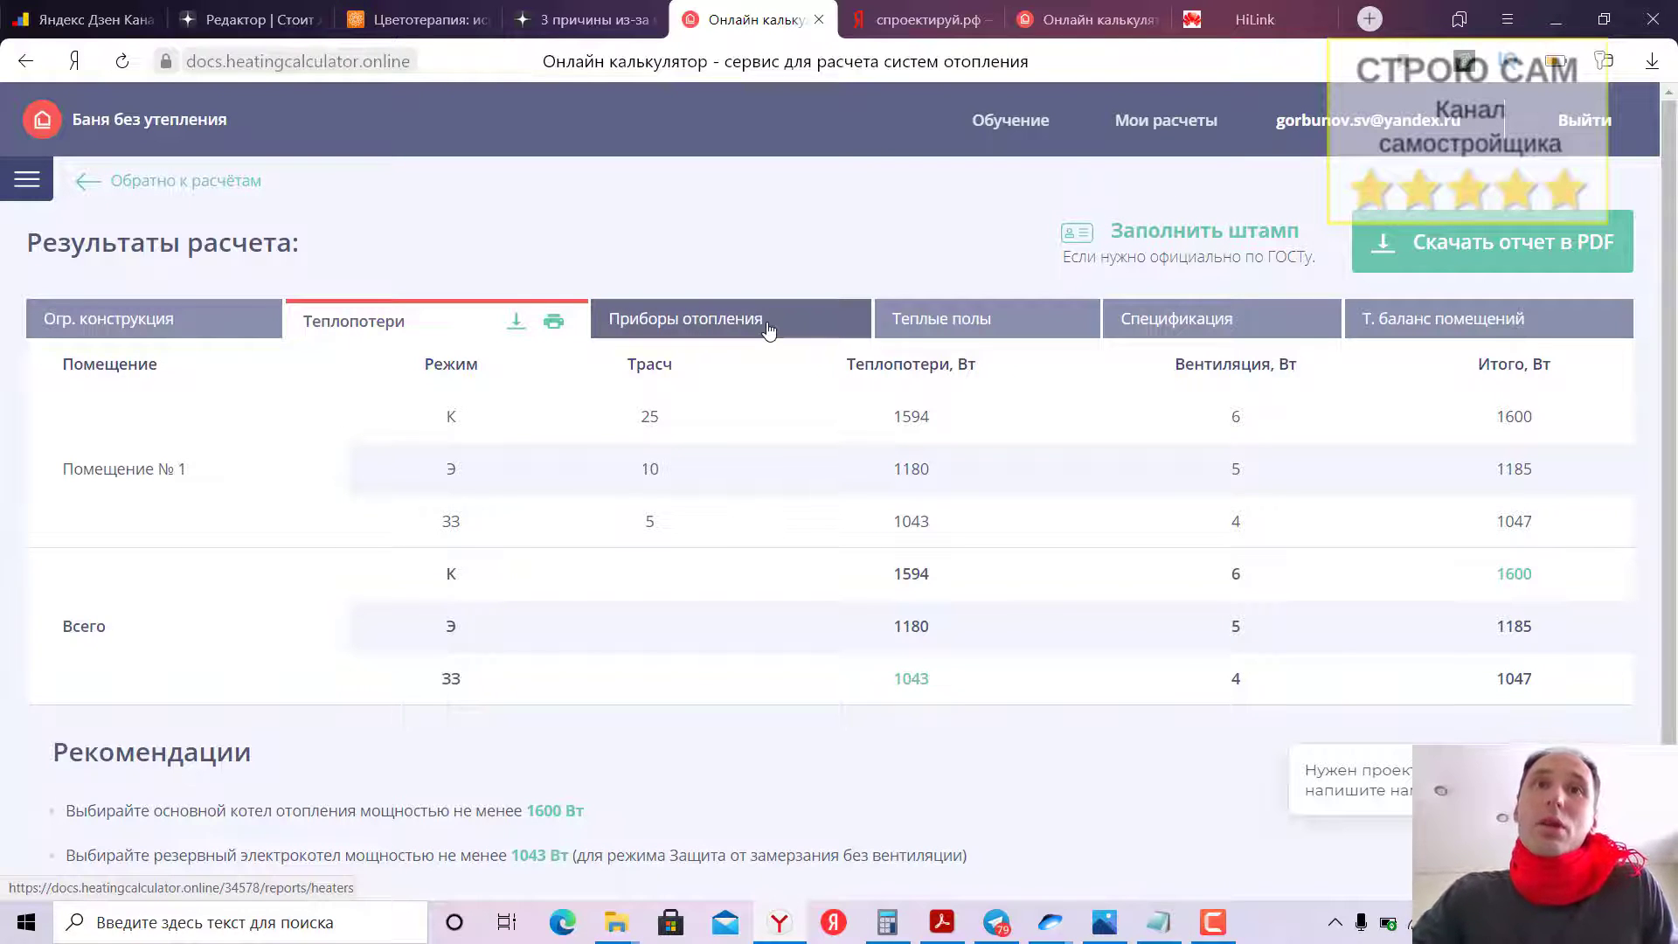
pyautogui.click(768, 329)
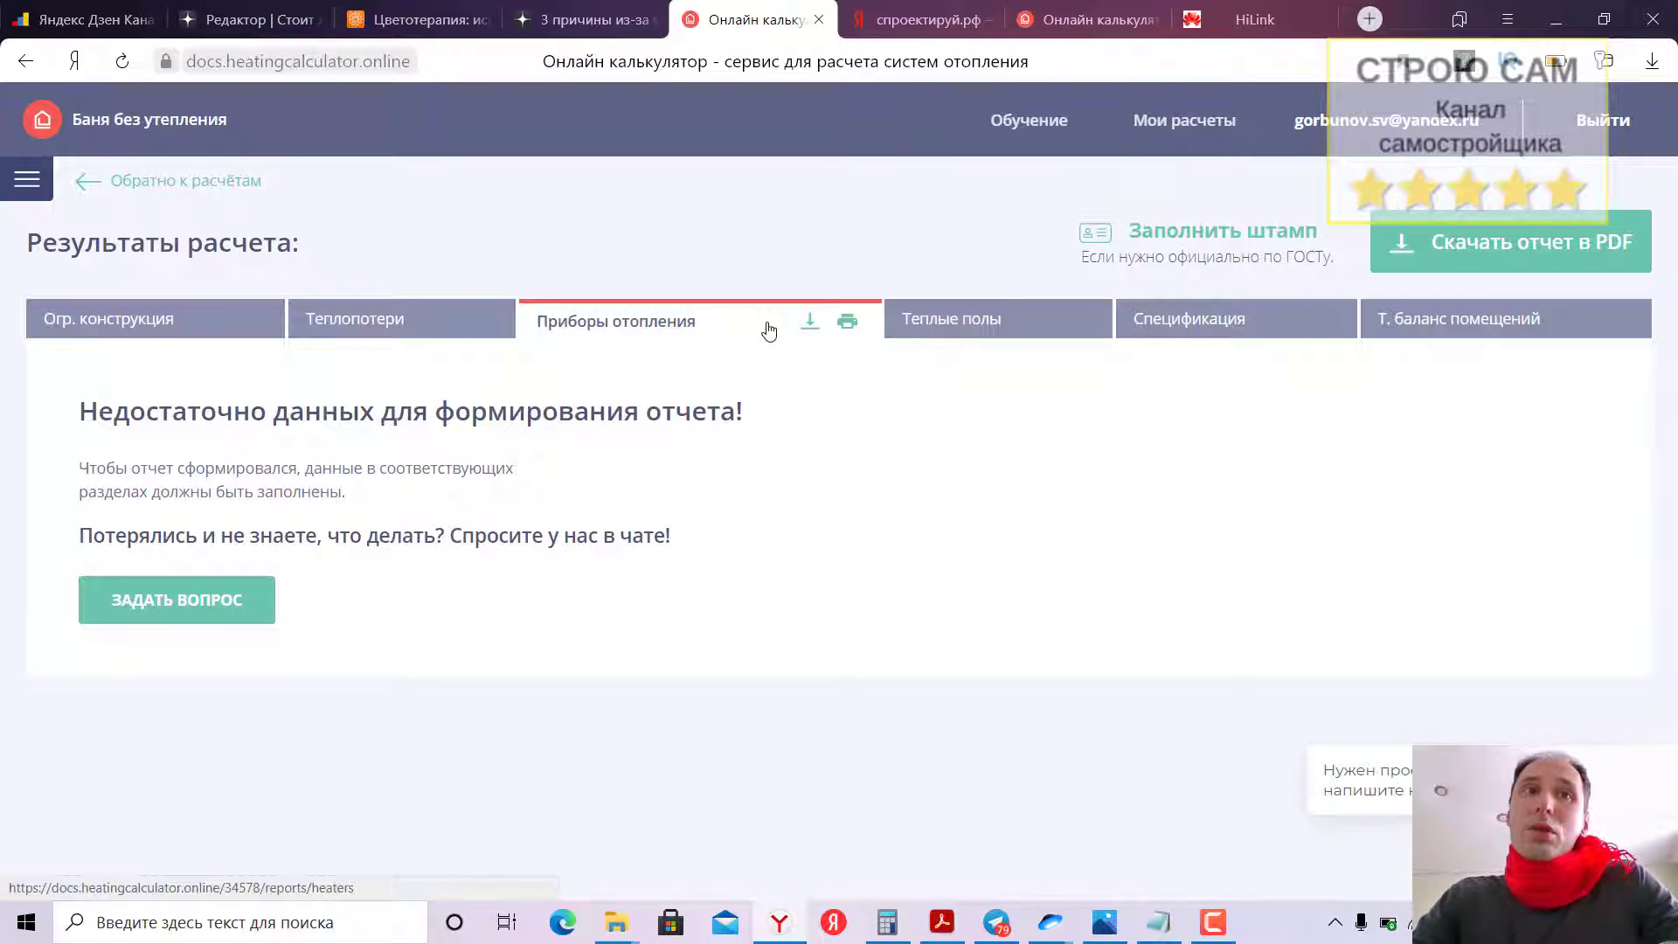
pyautogui.click(425, 330)
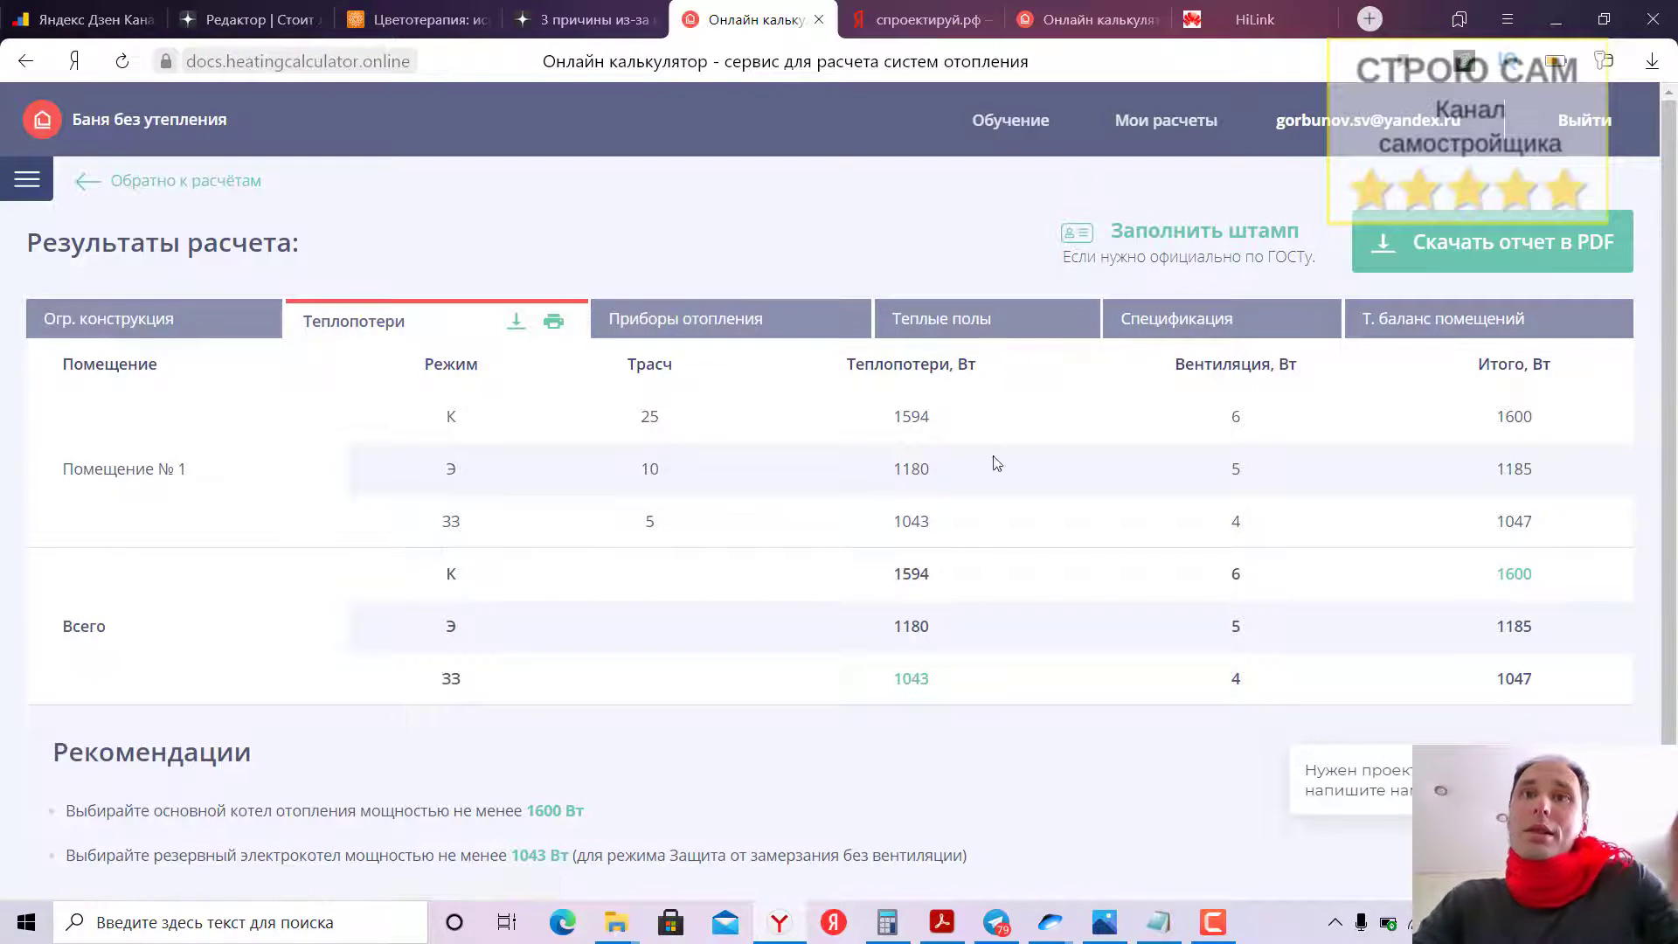